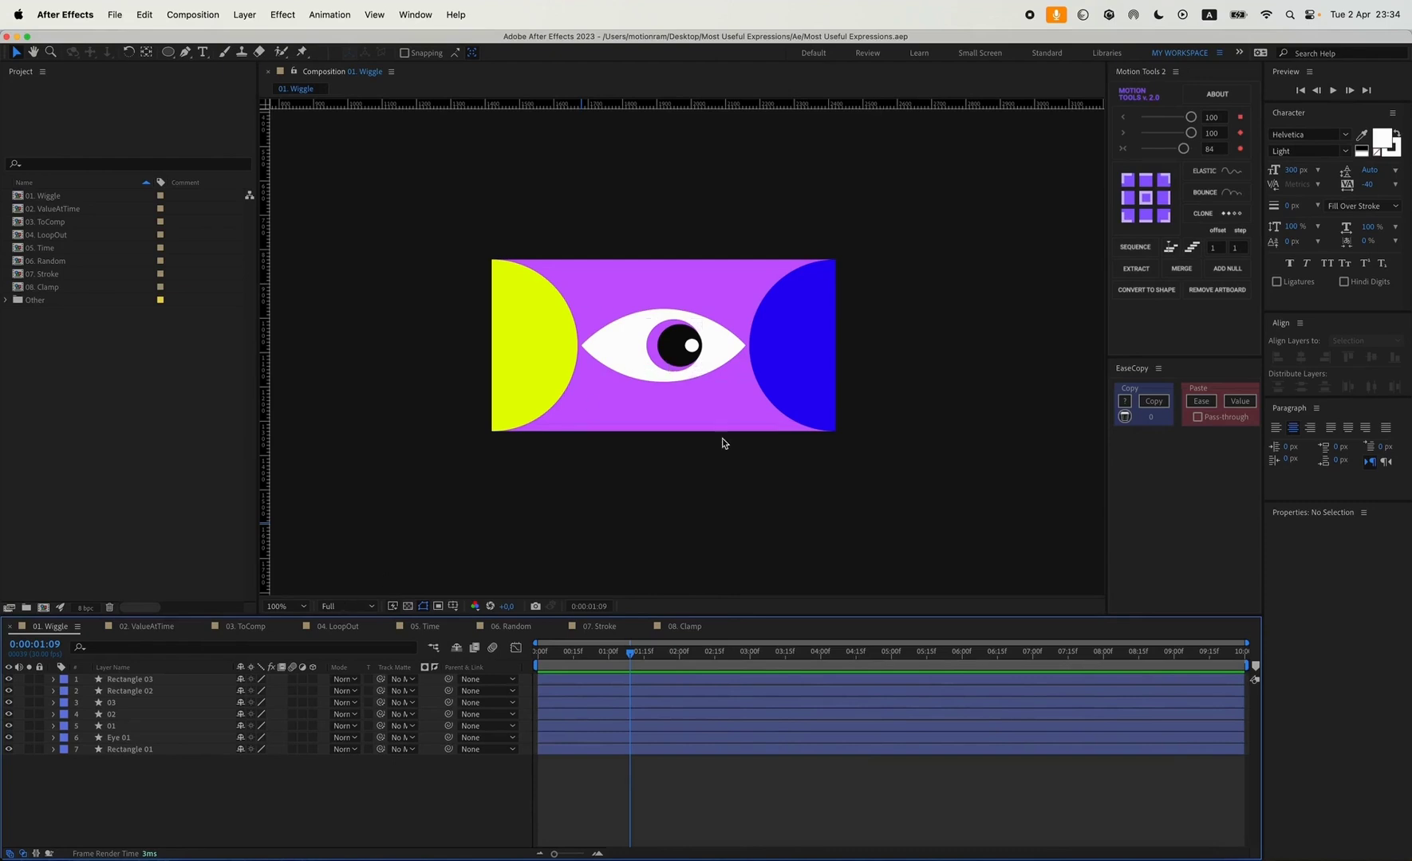
Step: Zoom the 01. Wiggle viewer from 100% to 200% so the eye design fills it
scroll(687, 419, "up", 2)
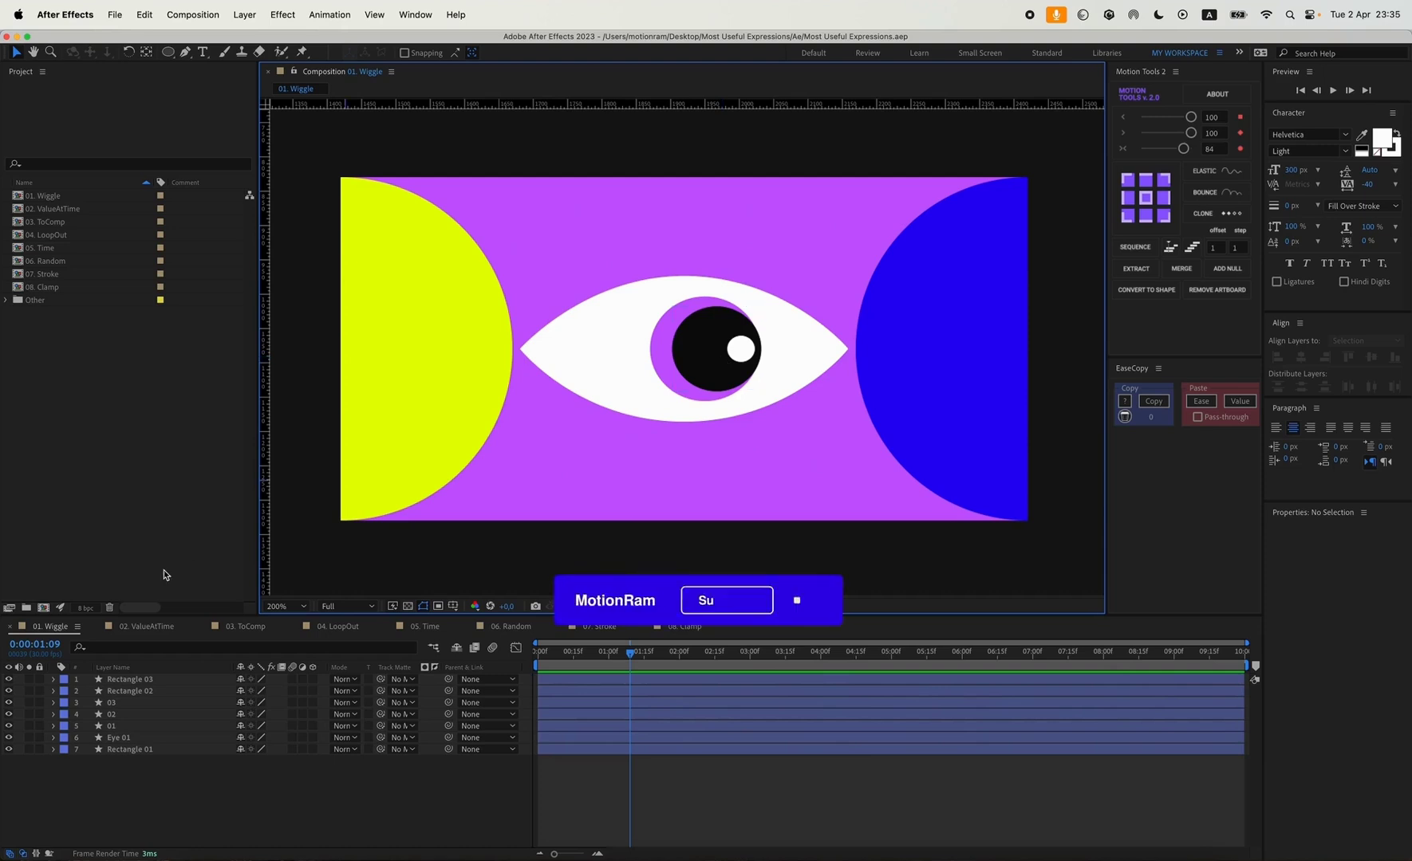
Step: Add a wiggle(1,20) expression to eye layer 01's Position and preview it
left_click(125, 727)
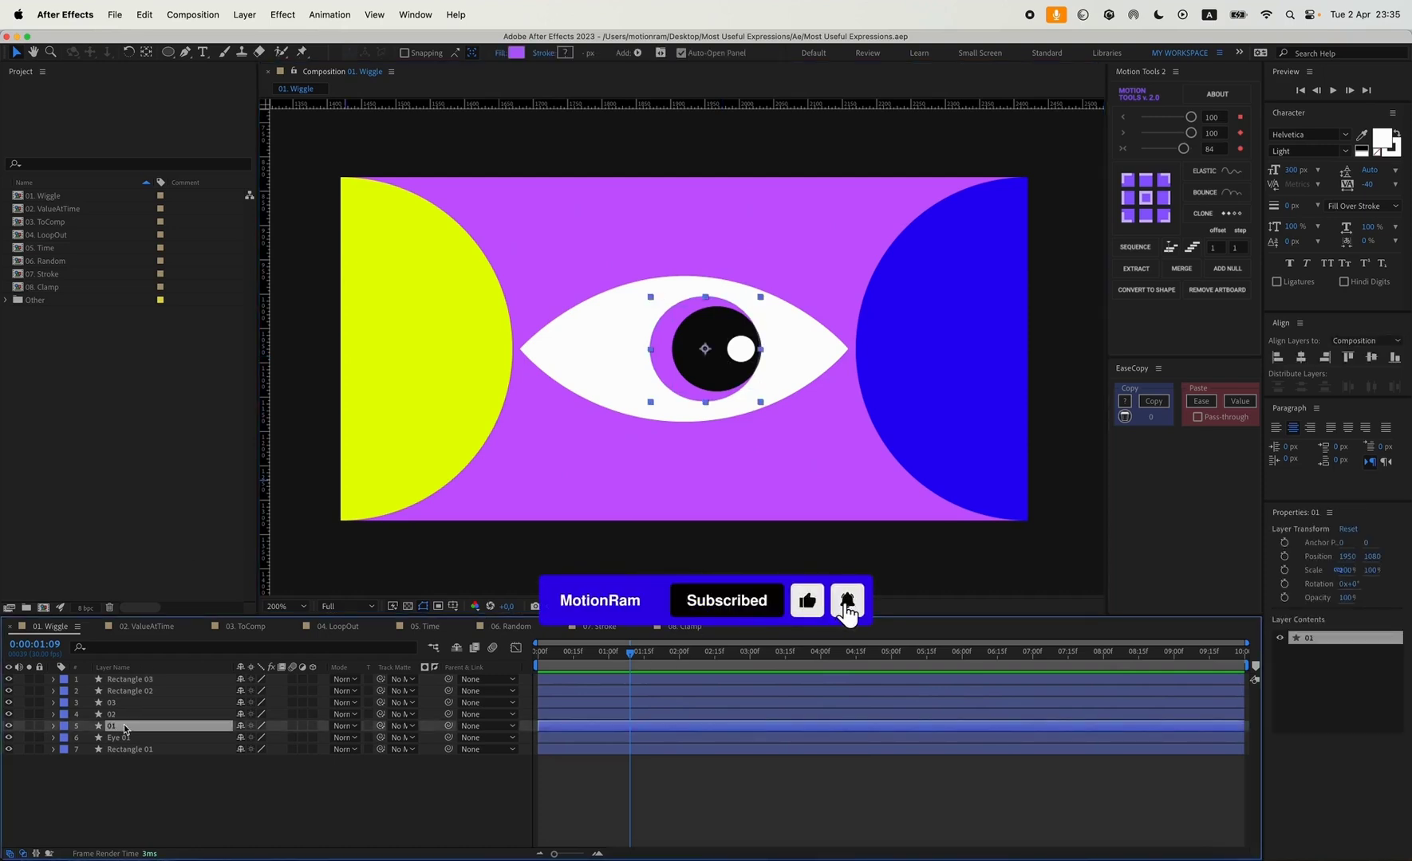
key("p")
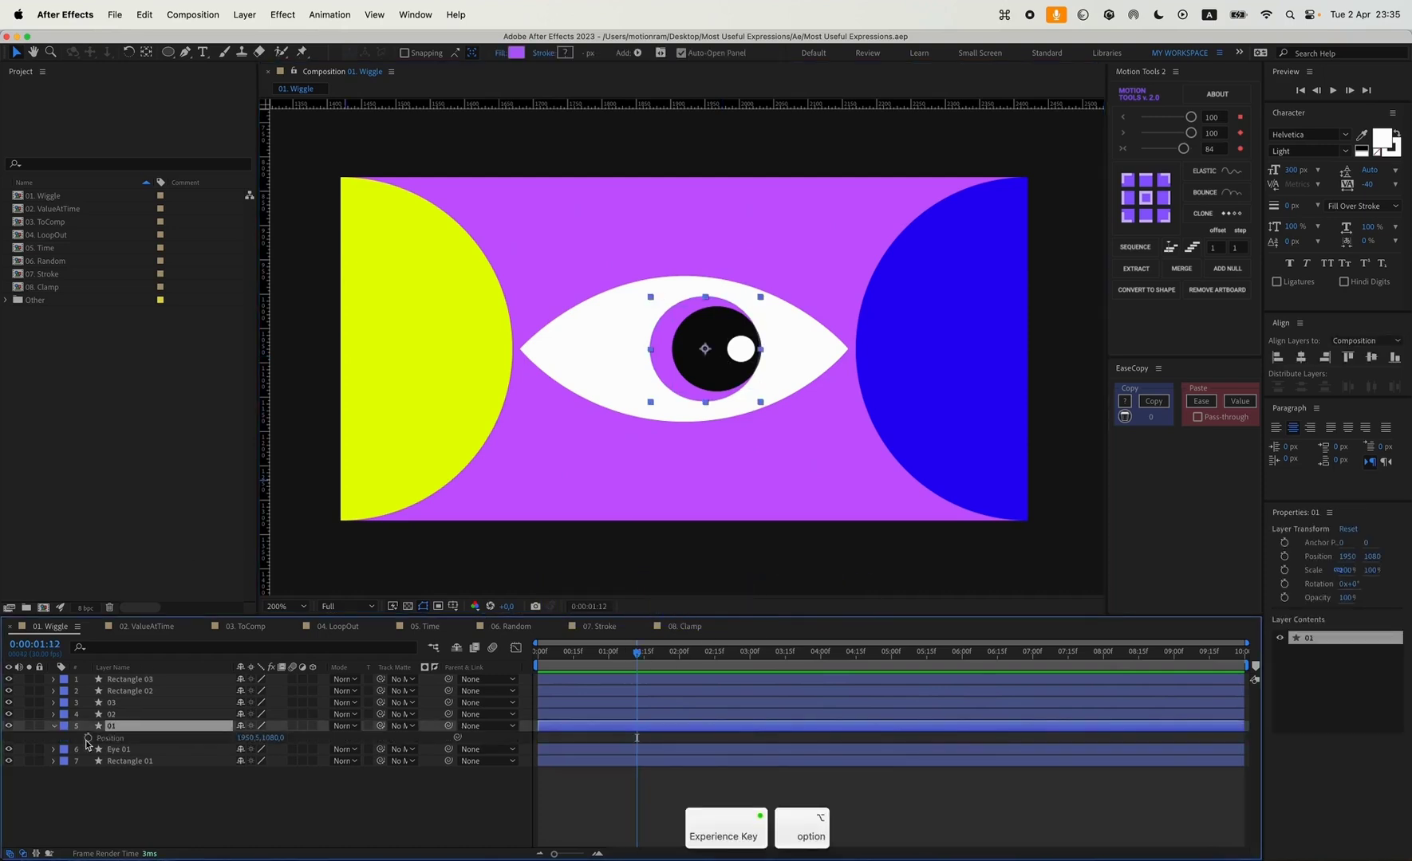
left_click(89, 739, "alt")
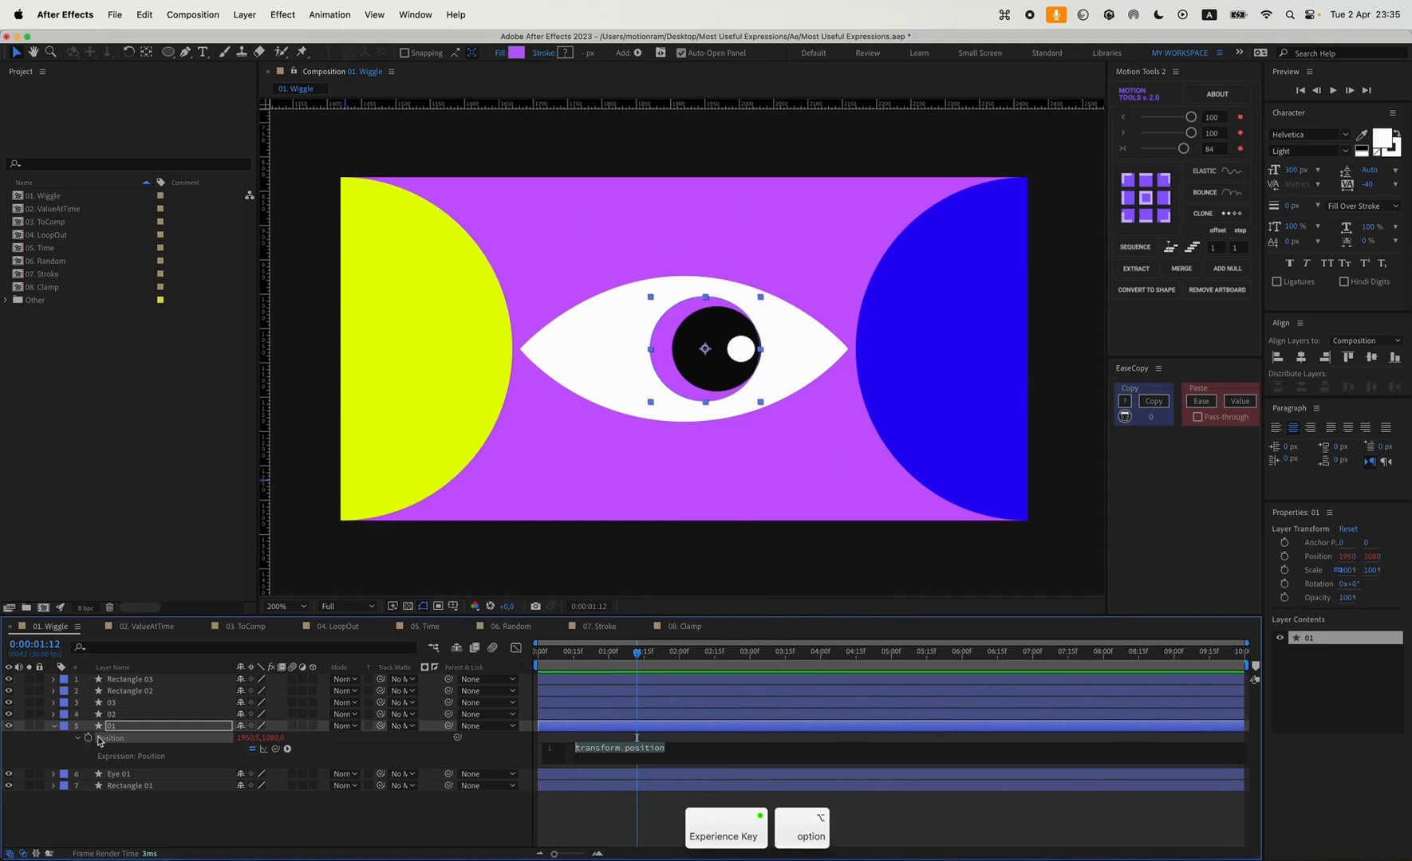
type("wiggle")
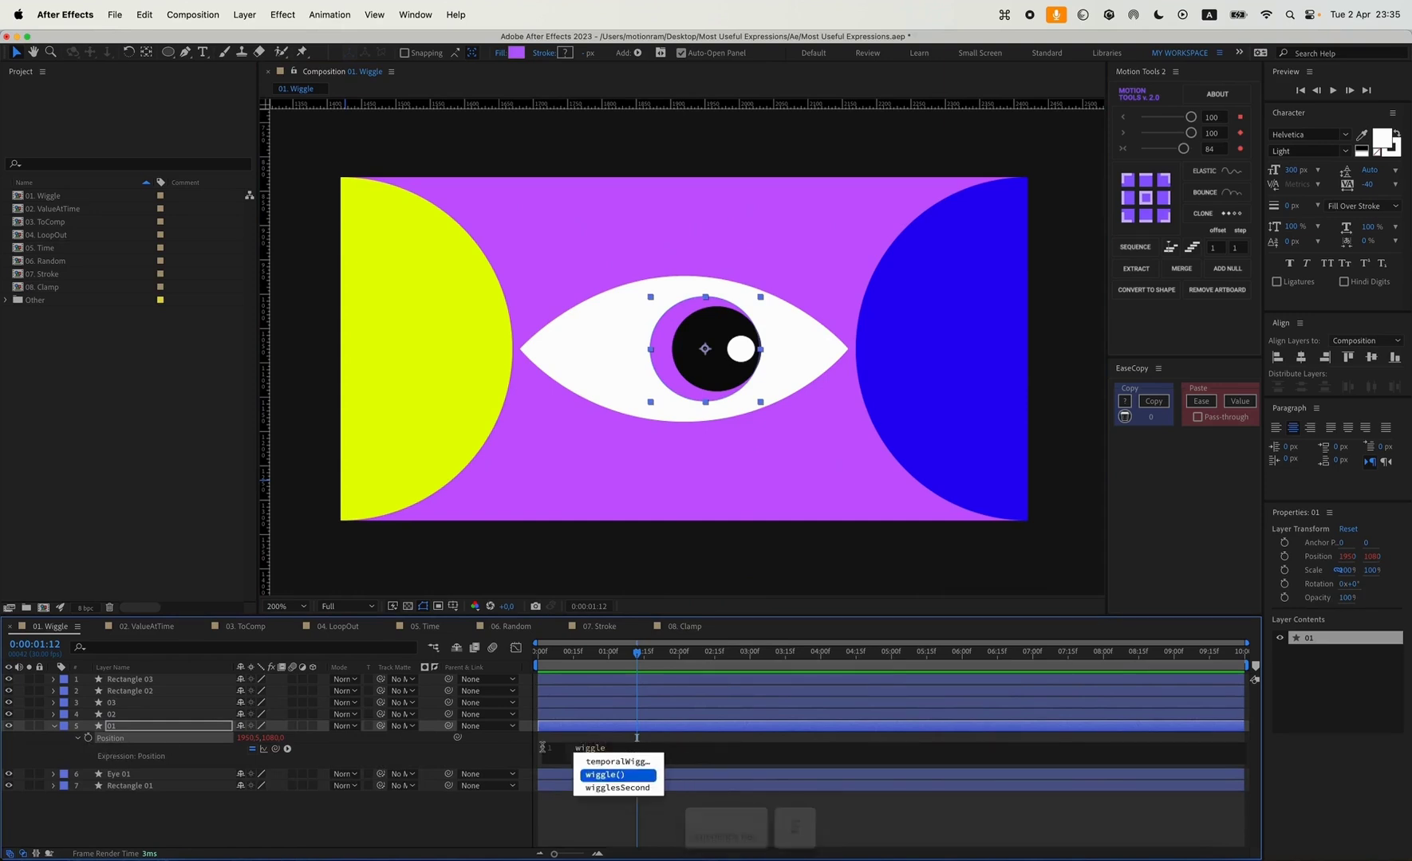
key("Return")
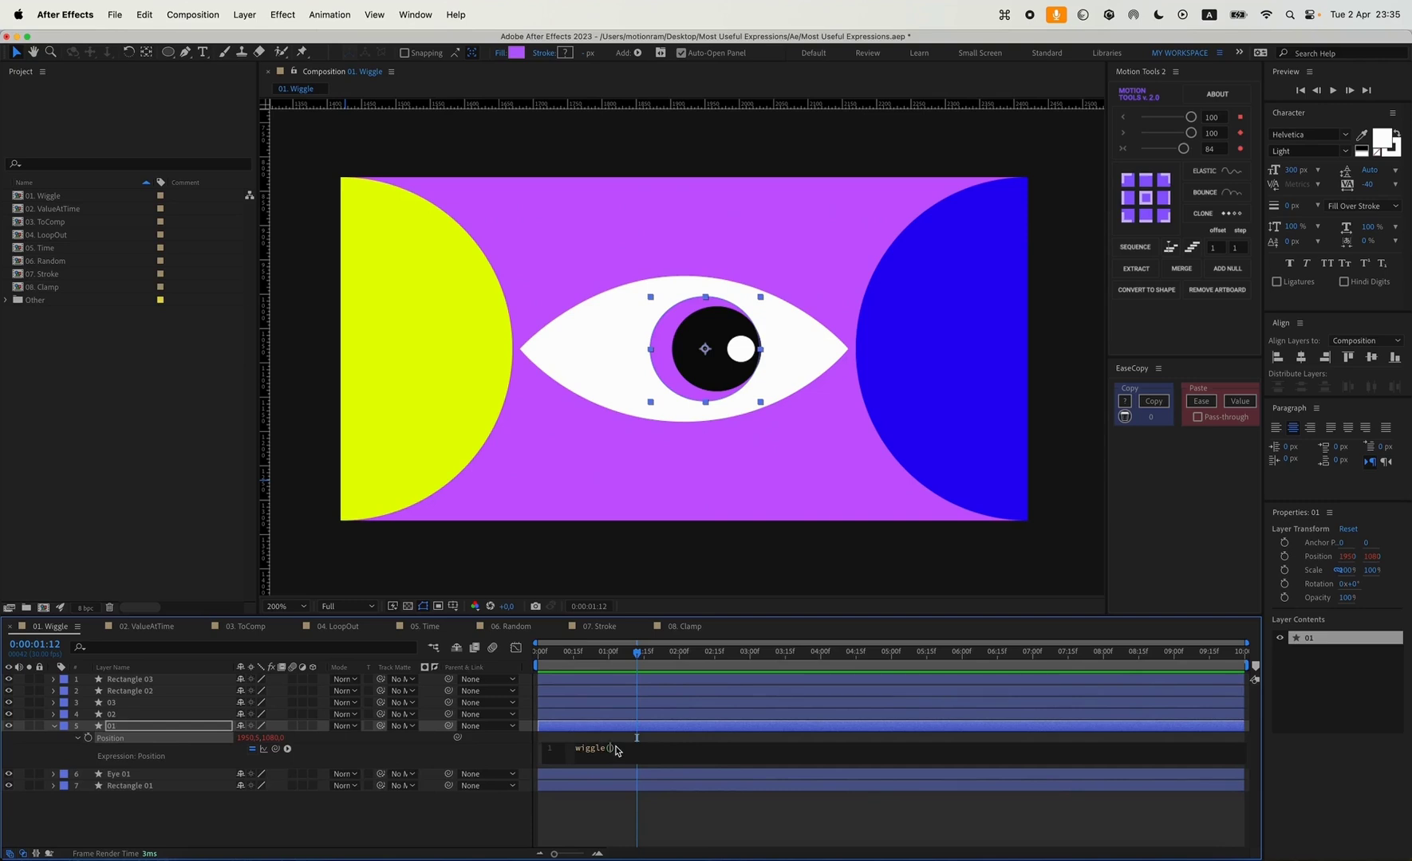
type("1,")
type("20")
left_click(694, 760)
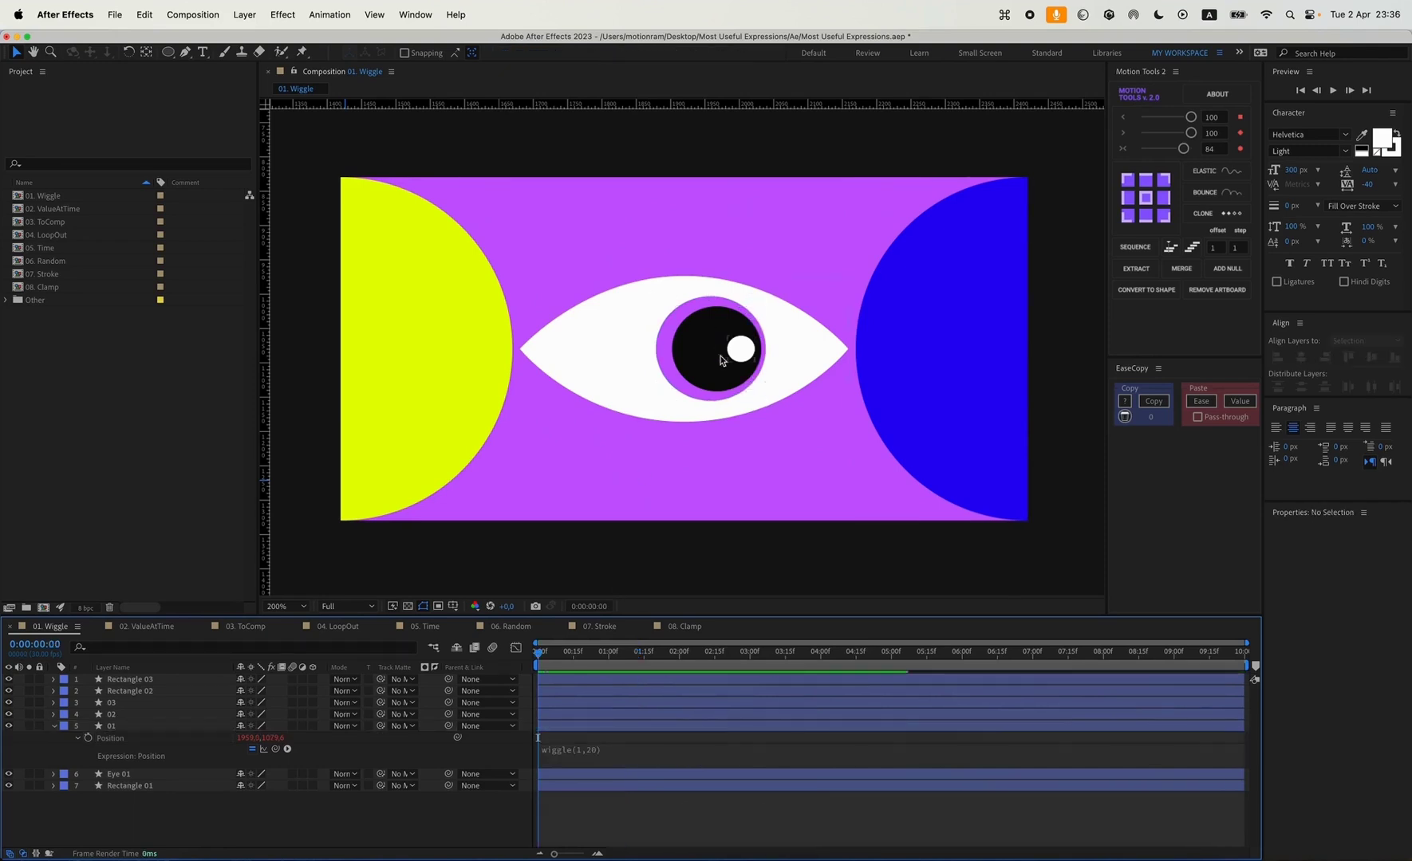
key("space")
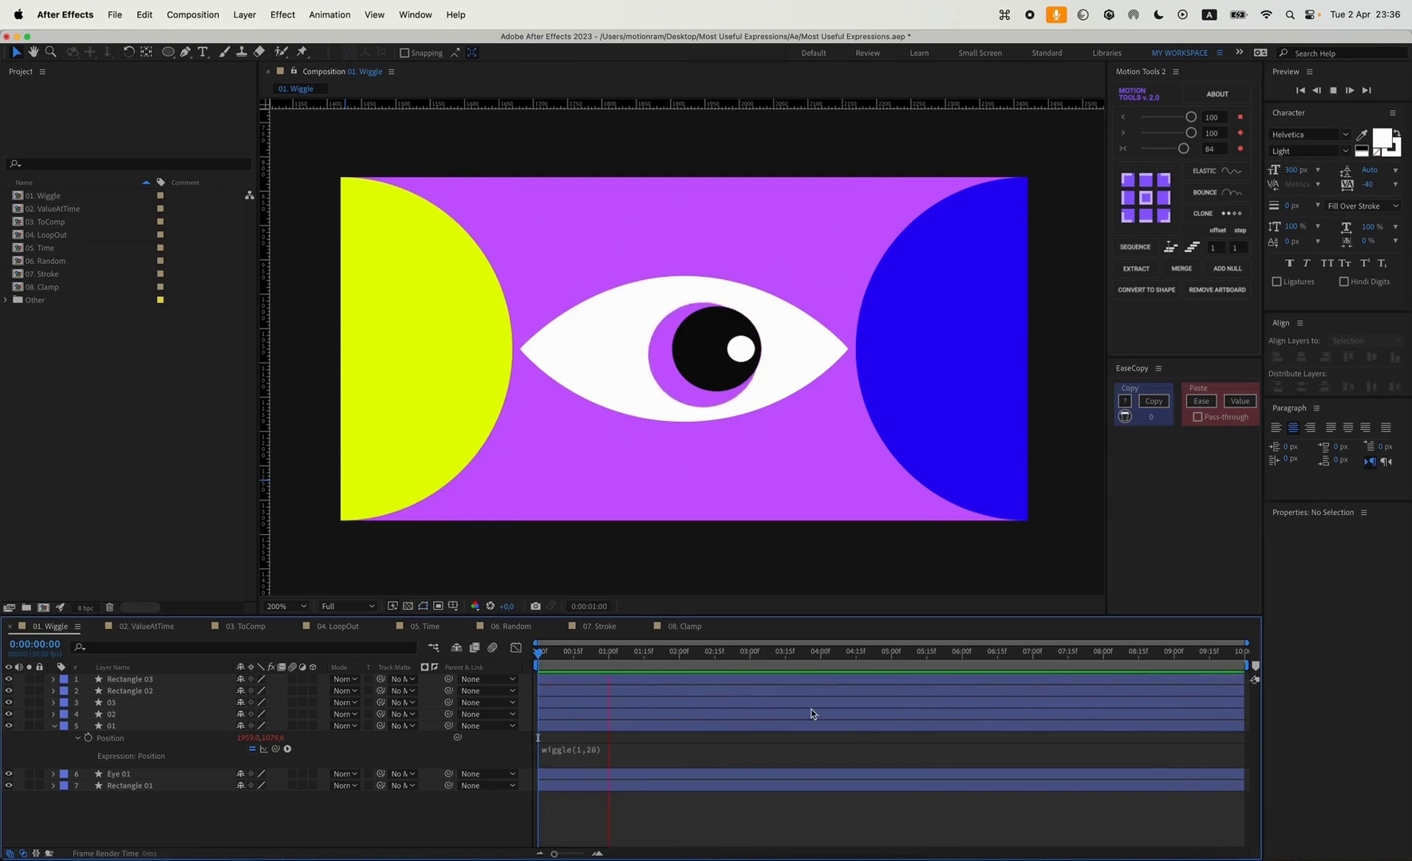
Step: Paste the wiggle expression onto layers 02 and 03 and edit their values, starting with 0.5
right_click(119, 738)
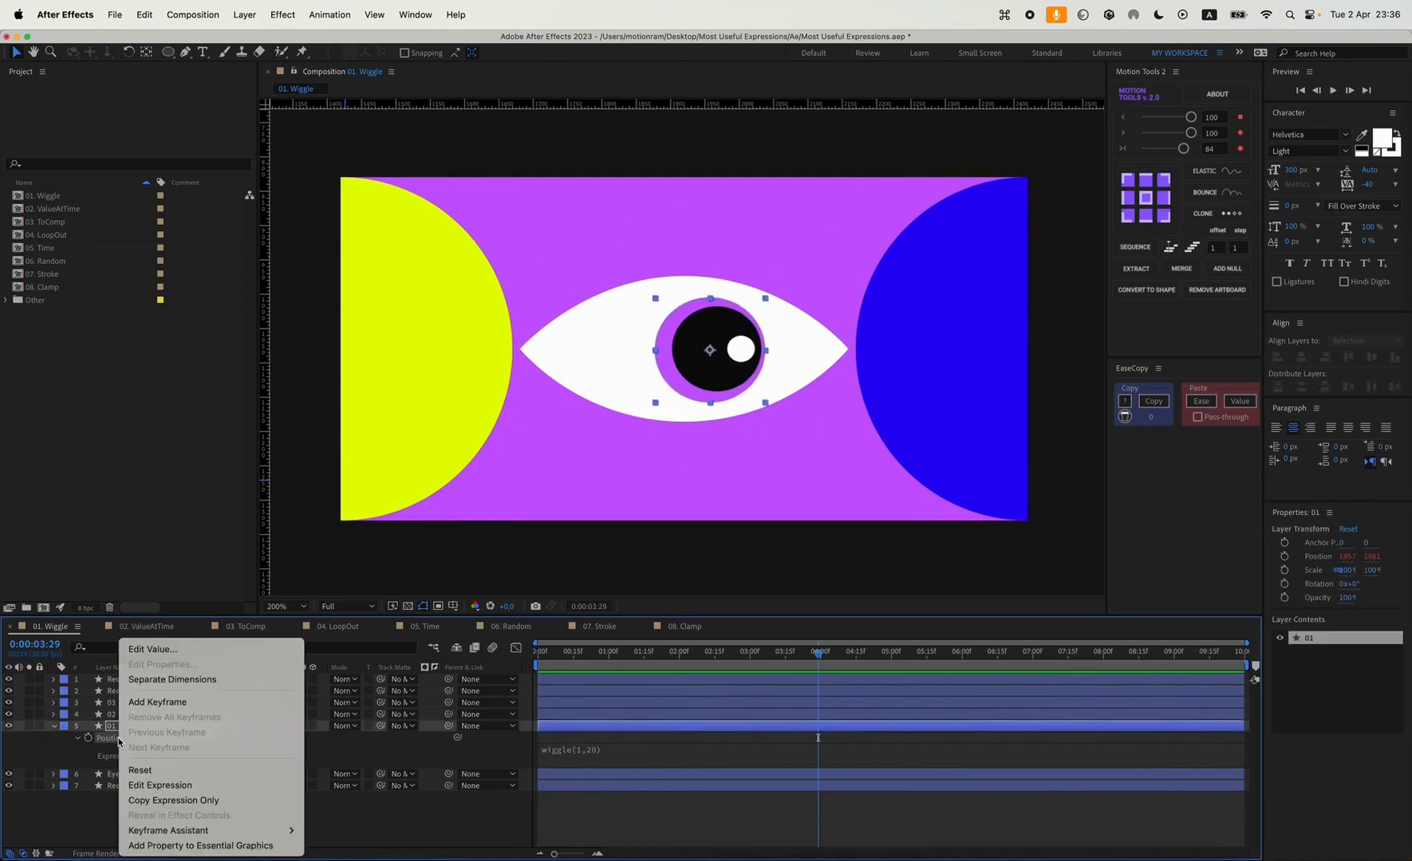
left_click(184, 800)
left_click(120, 714)
left_click(121, 705, "shift")
key("p")
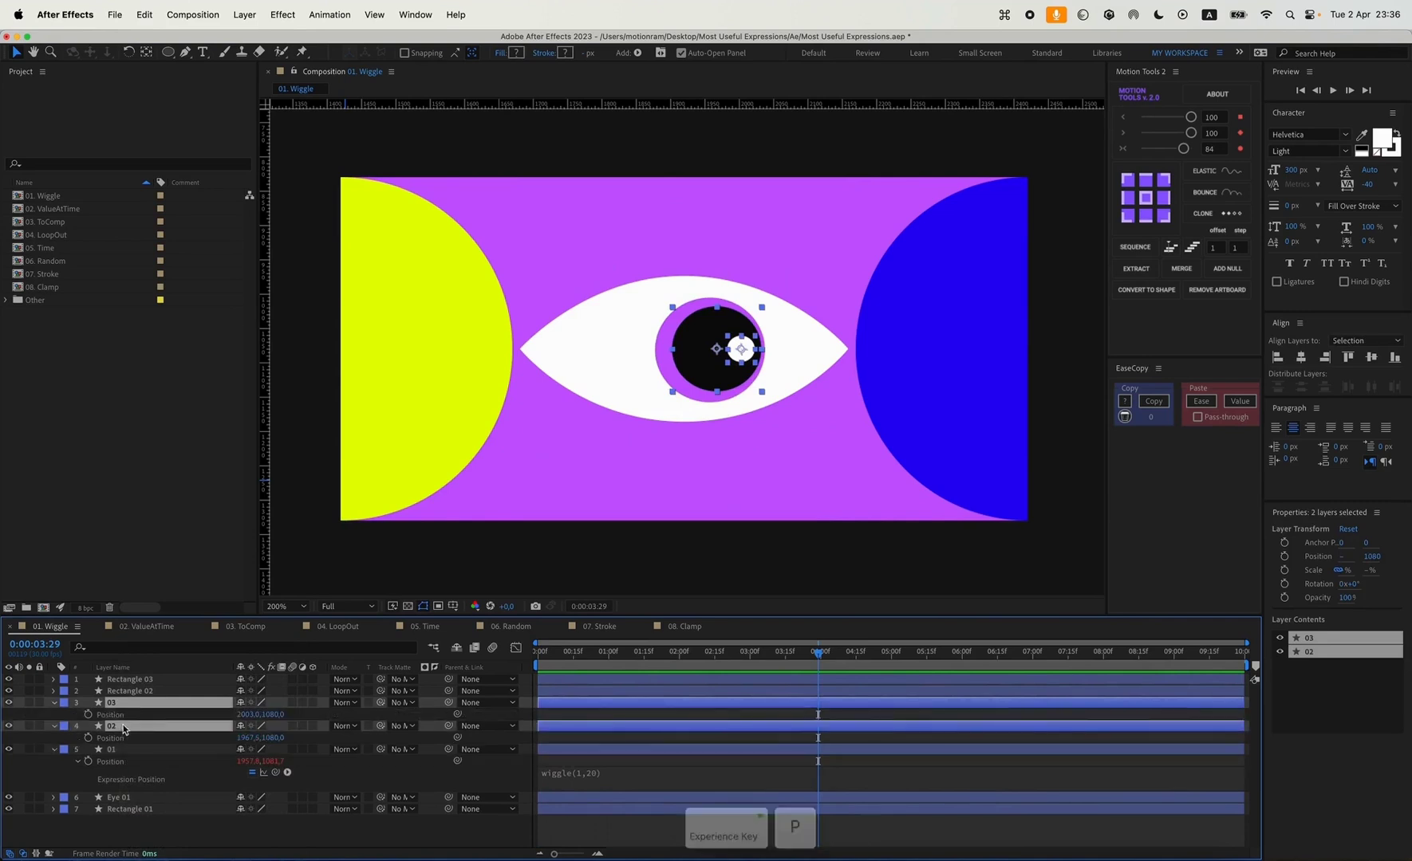
key("super+v")
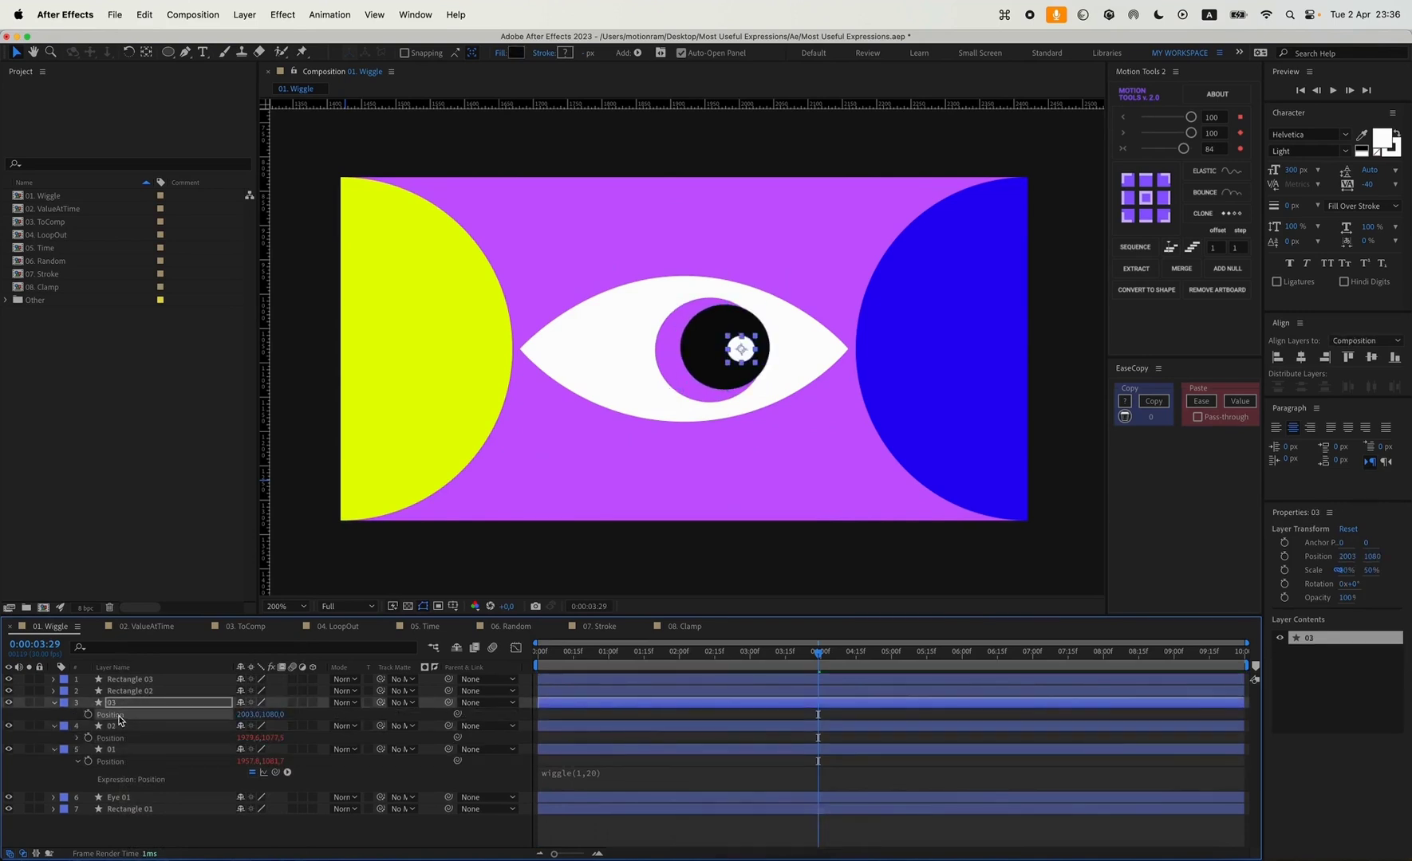
left_click(614, 773)
key("BackSpace")
type("0.5")
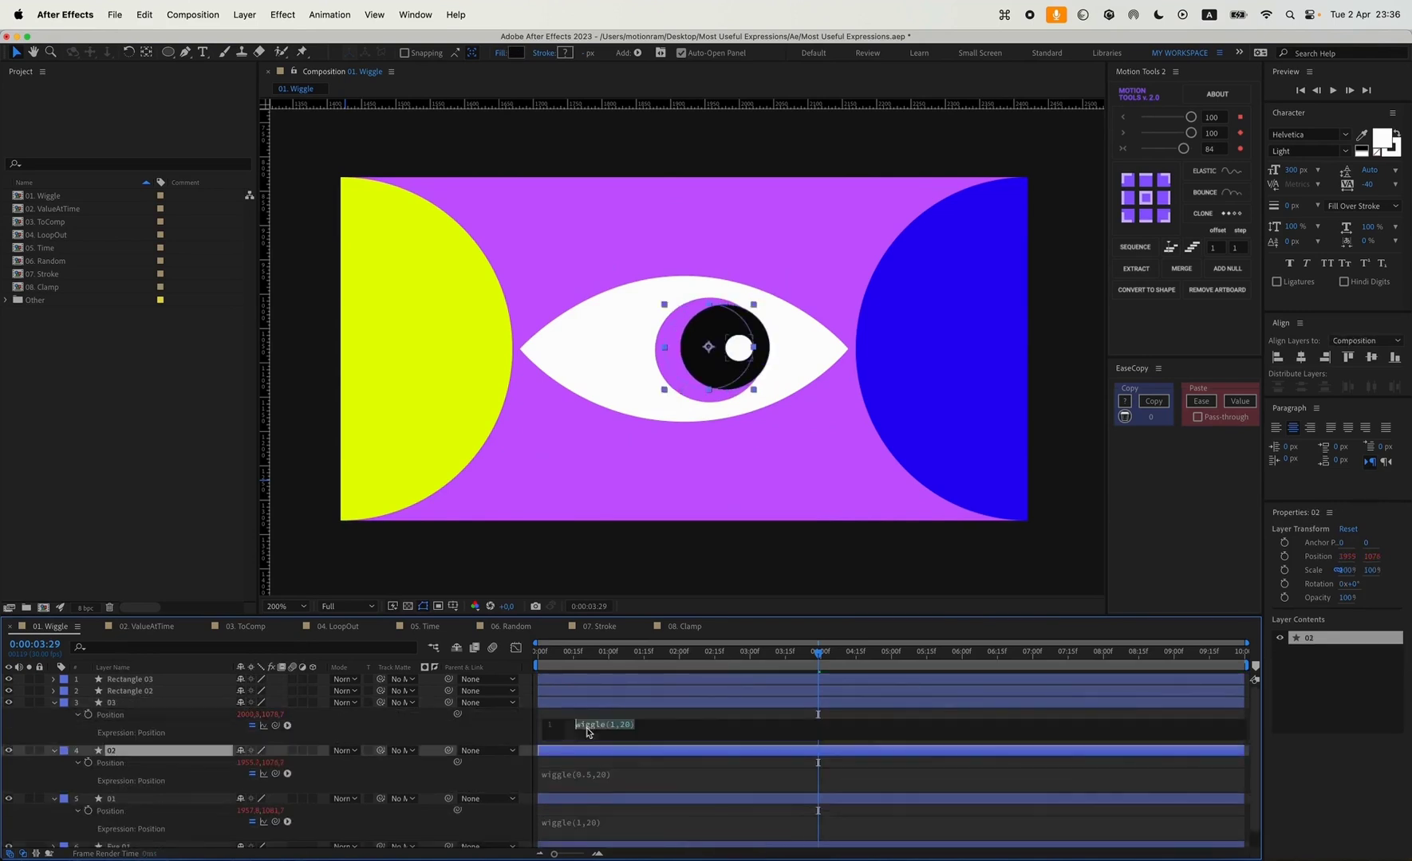
left_click(592, 727)
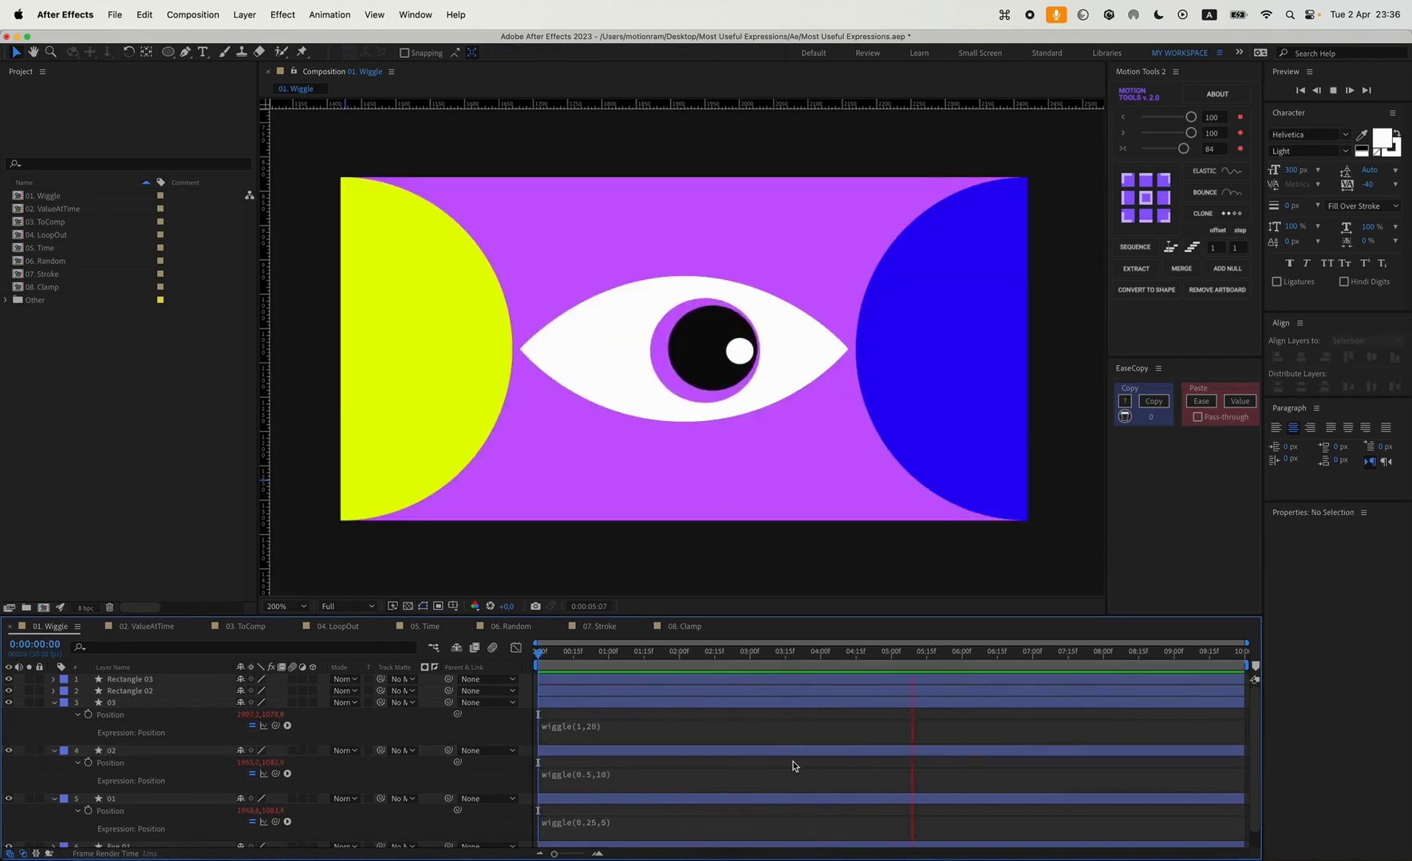
key("space")
Step: In 02. ValueAtTime, give Shape's Path the valueAtTime(time%key(numKeys).time) expression and preview it
left_click(191, 630)
key("u")
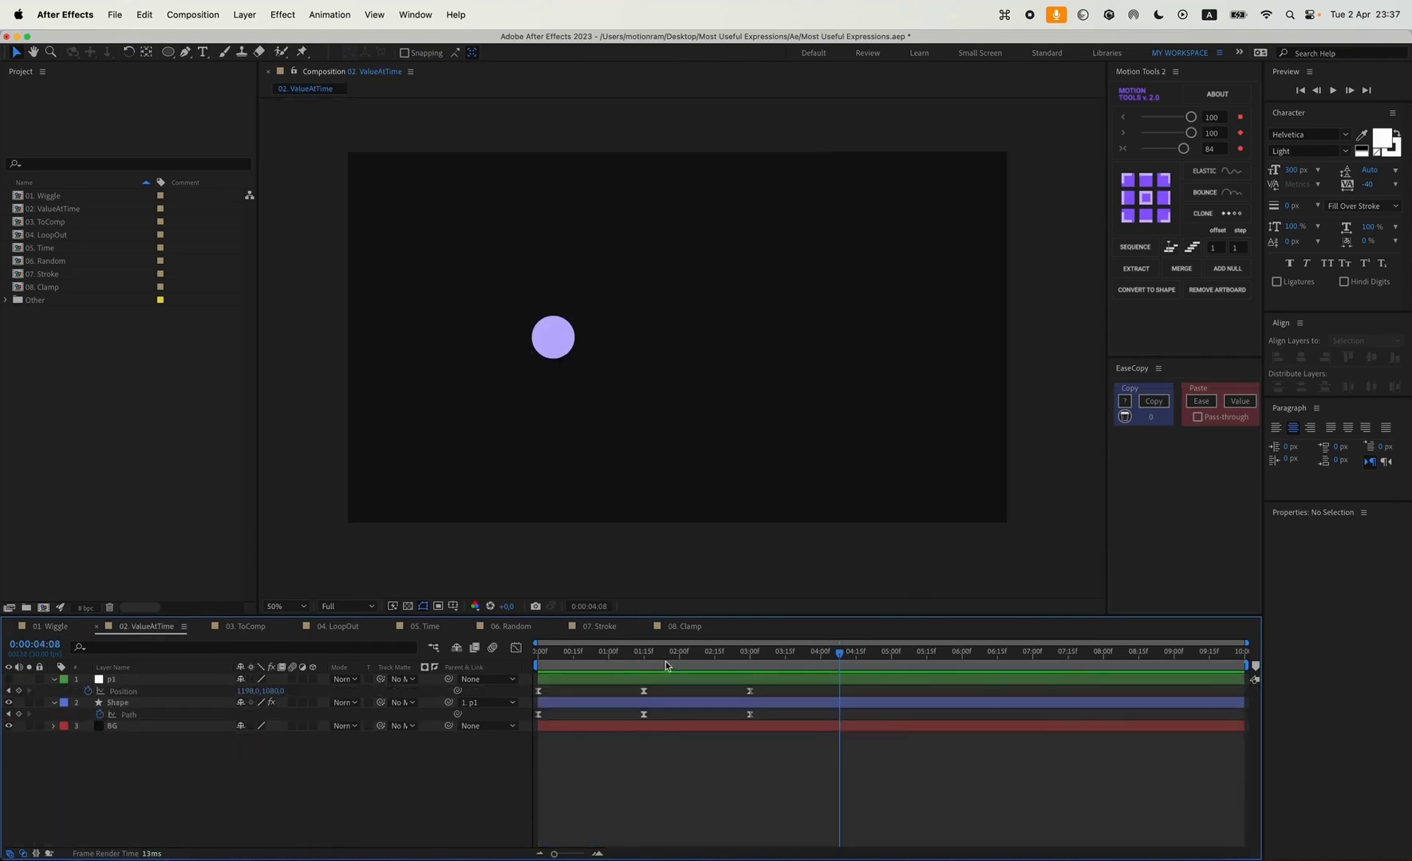
mouse_move(675, 656)
left_mouse_down()
mouse_move(640, 658)
mouse_move(652, 658)
left_mouse_up()
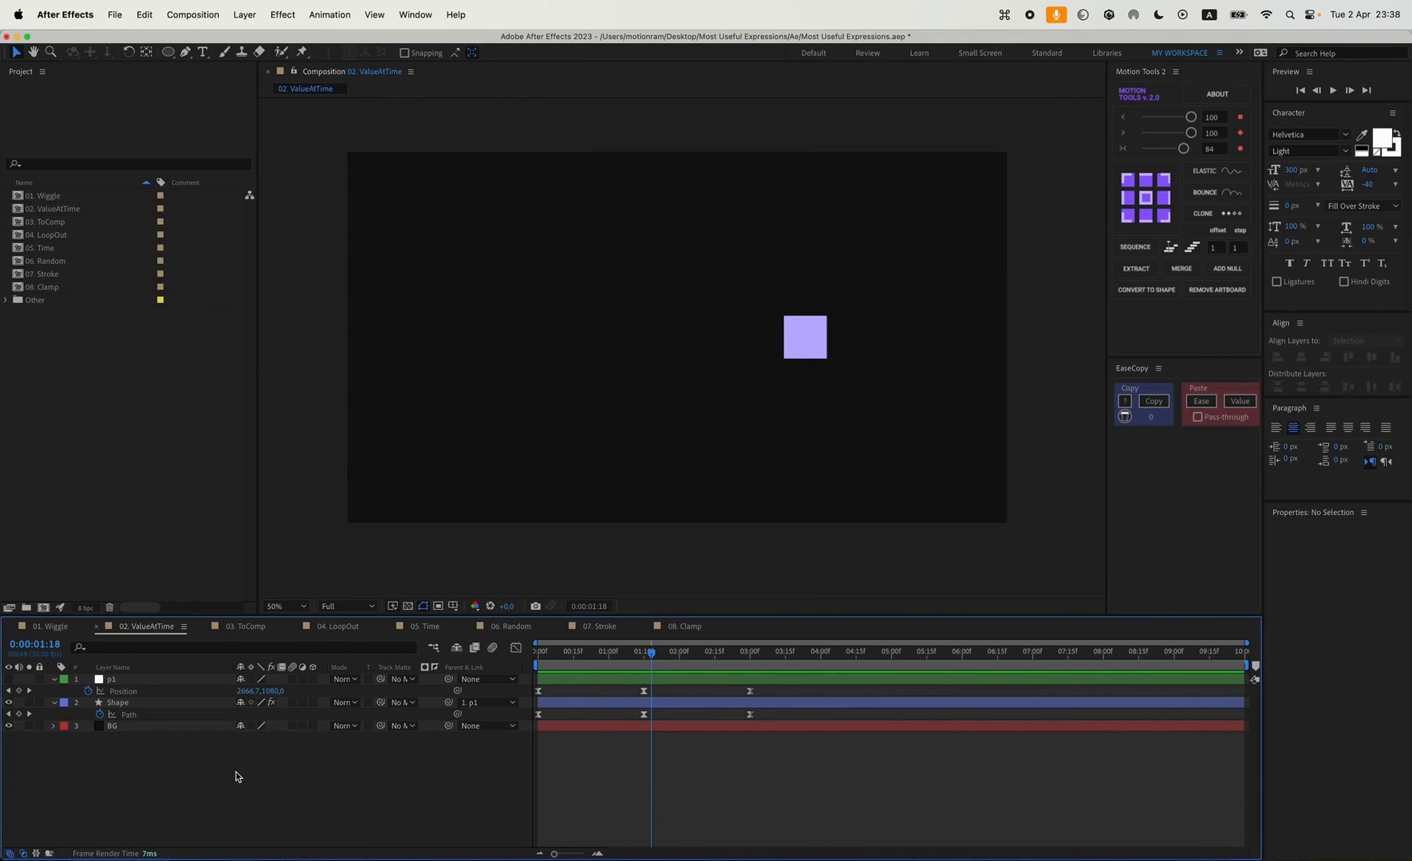
key("alt")
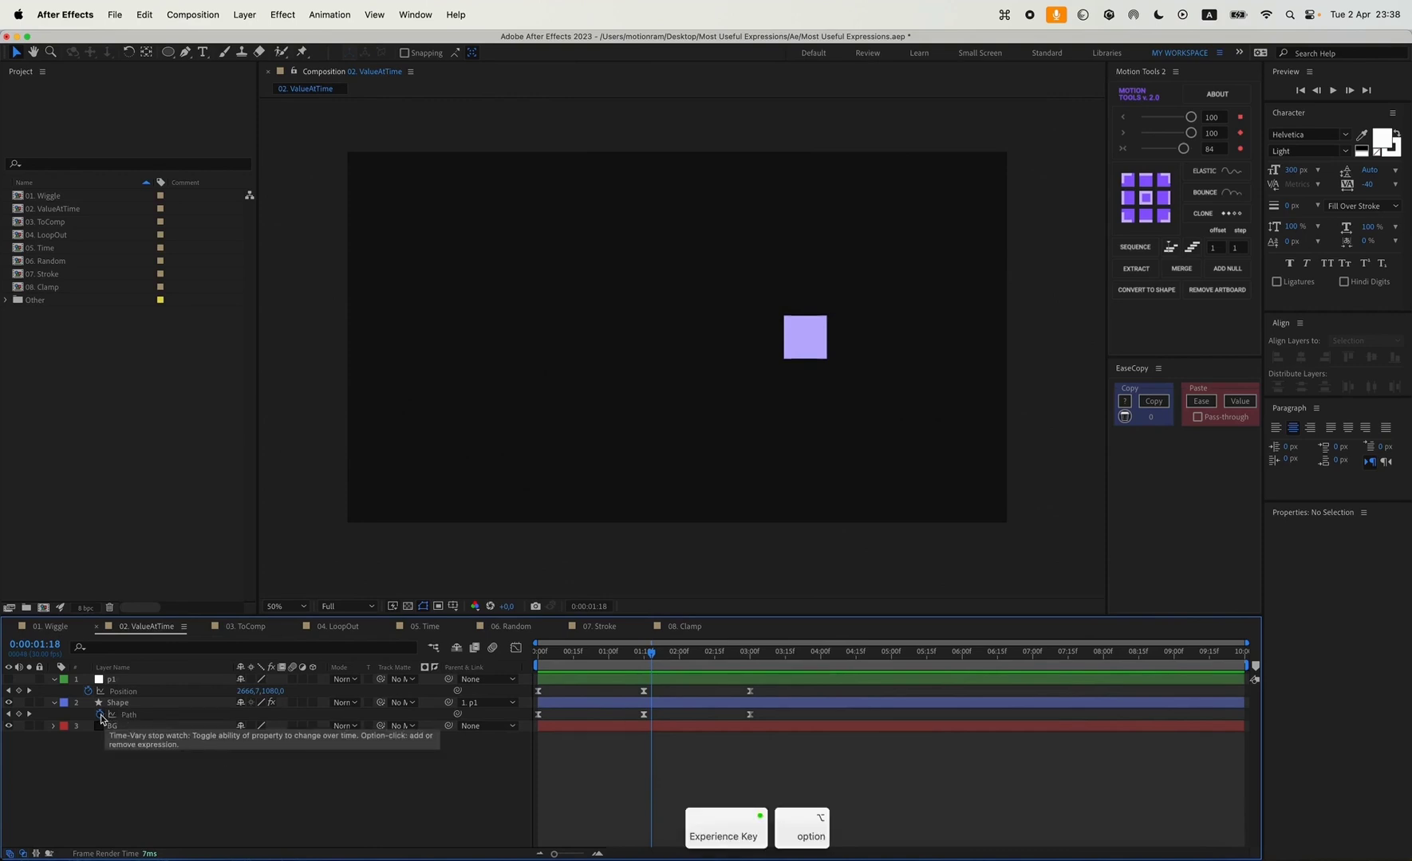
left_click(100, 716, "alt")
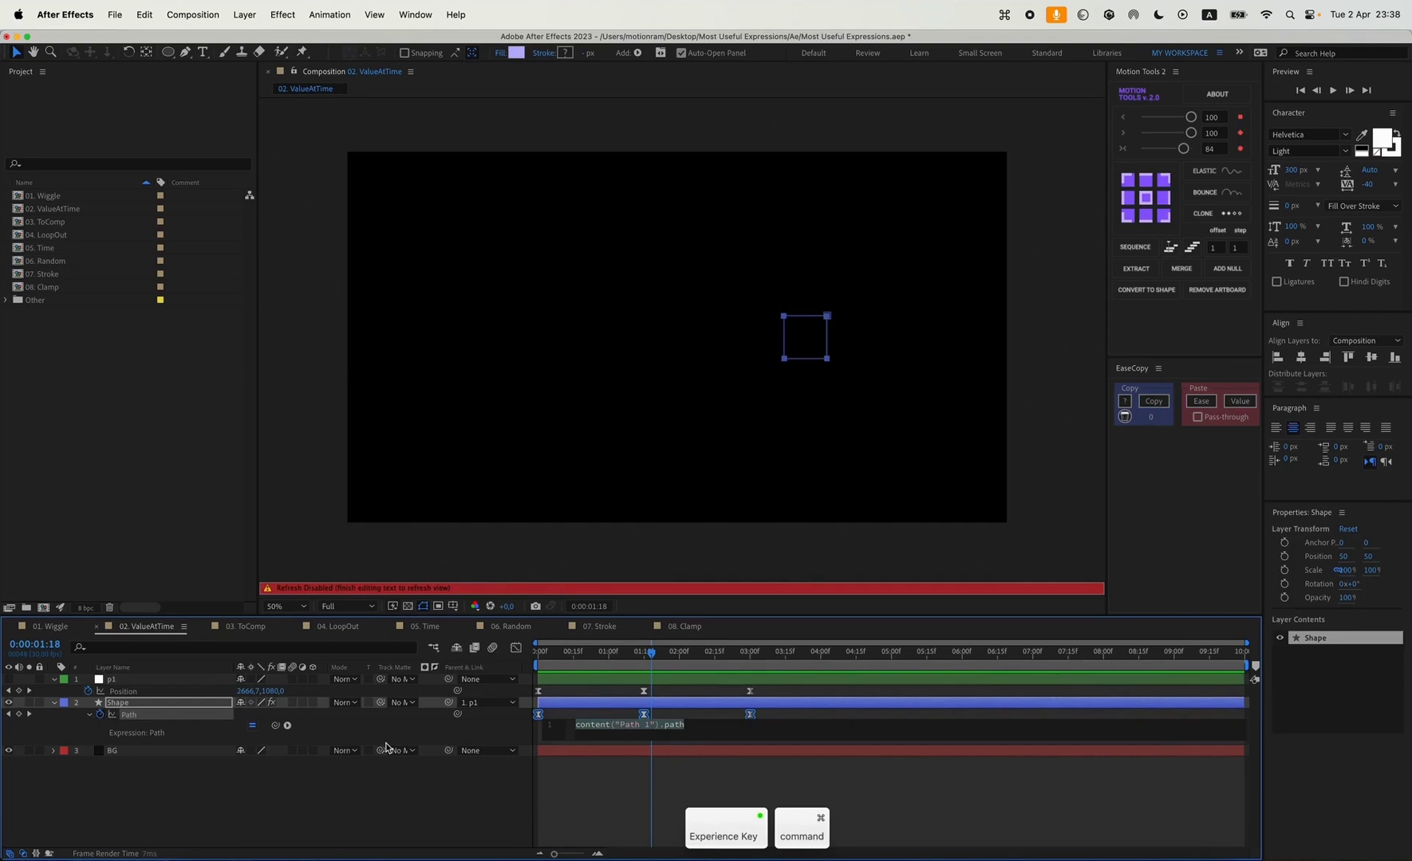
key("super+v")
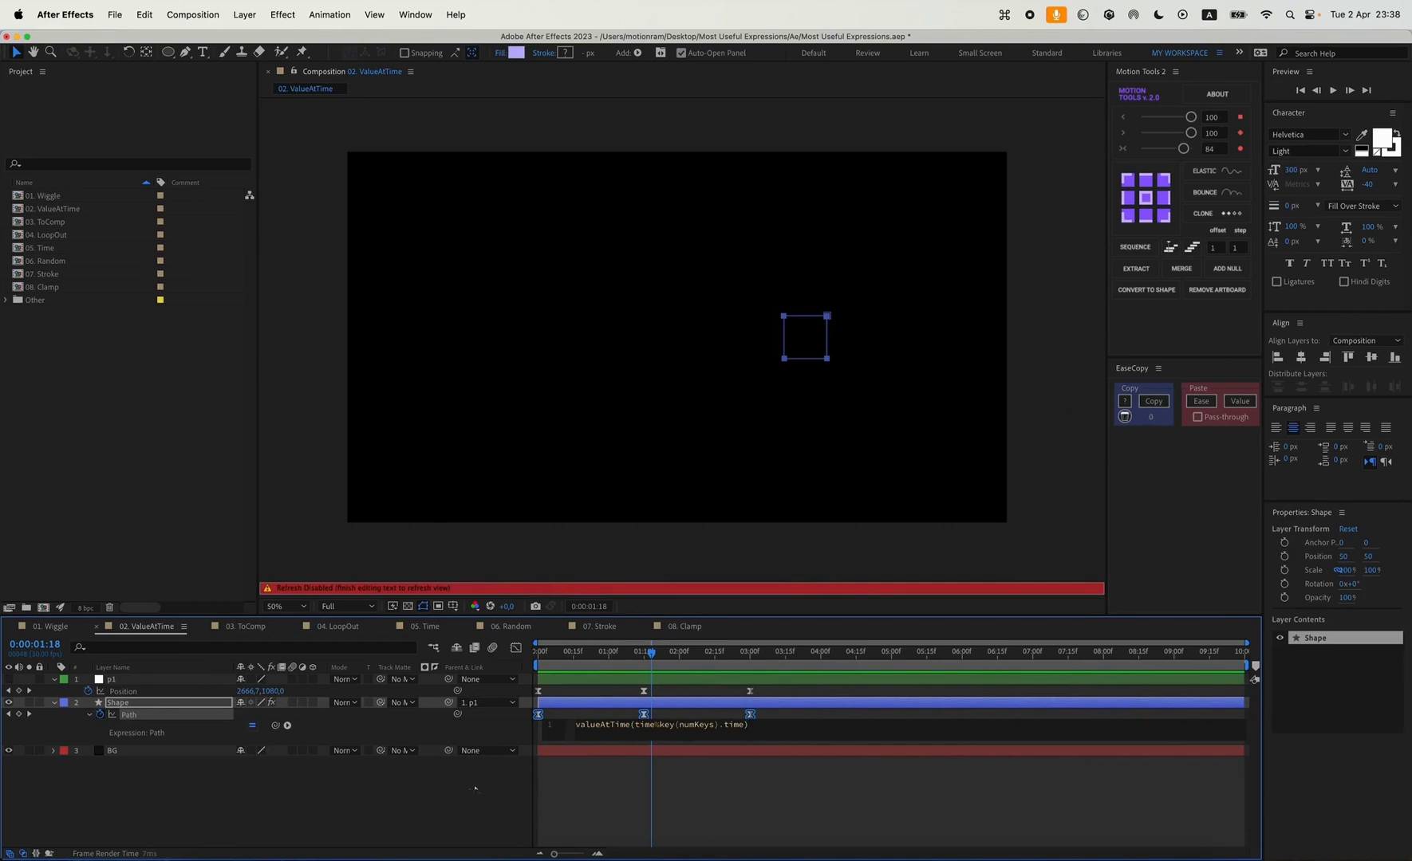
left_click(474, 792)
key("Home")
key("space")
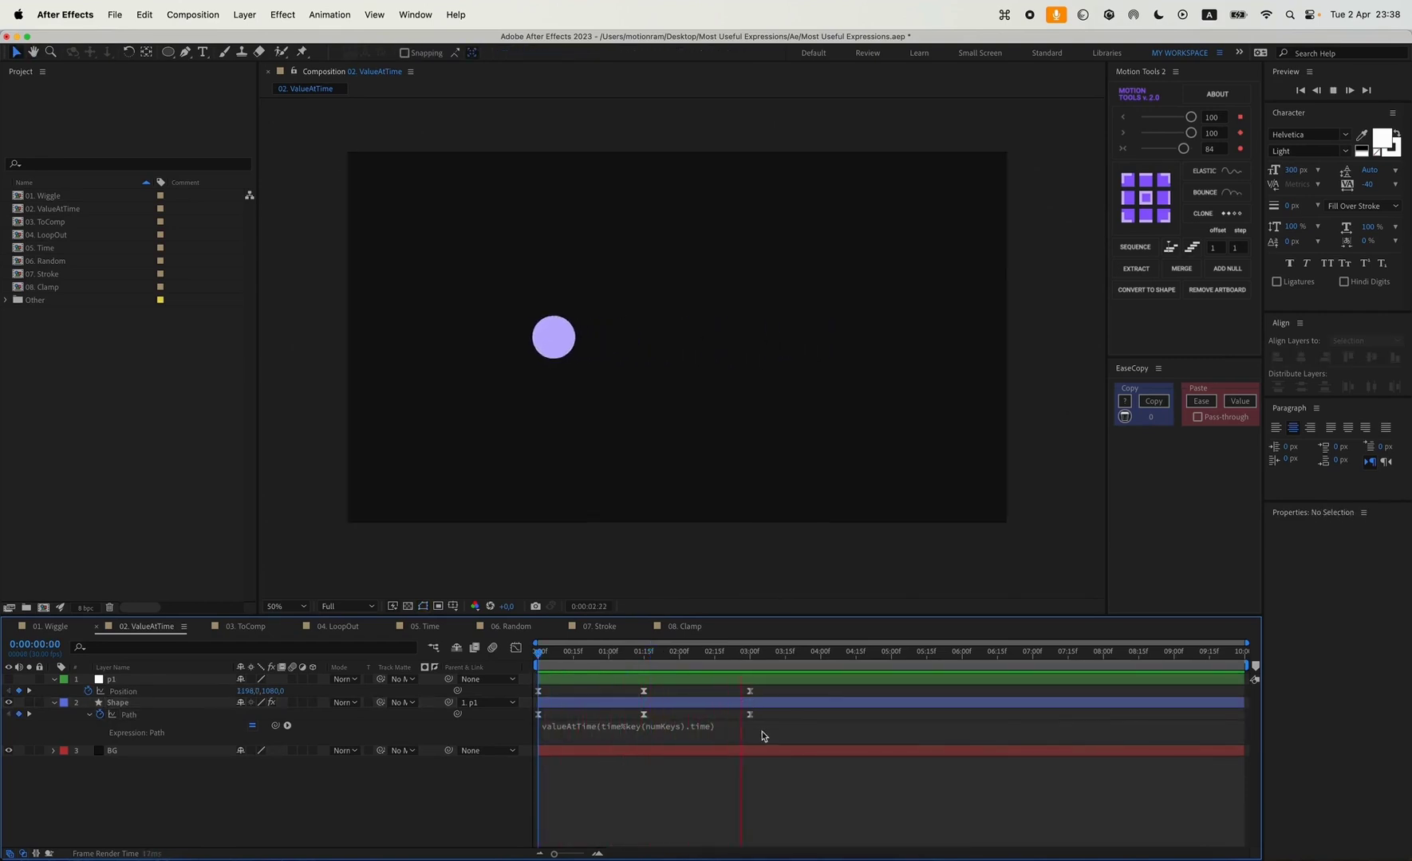
key("space")
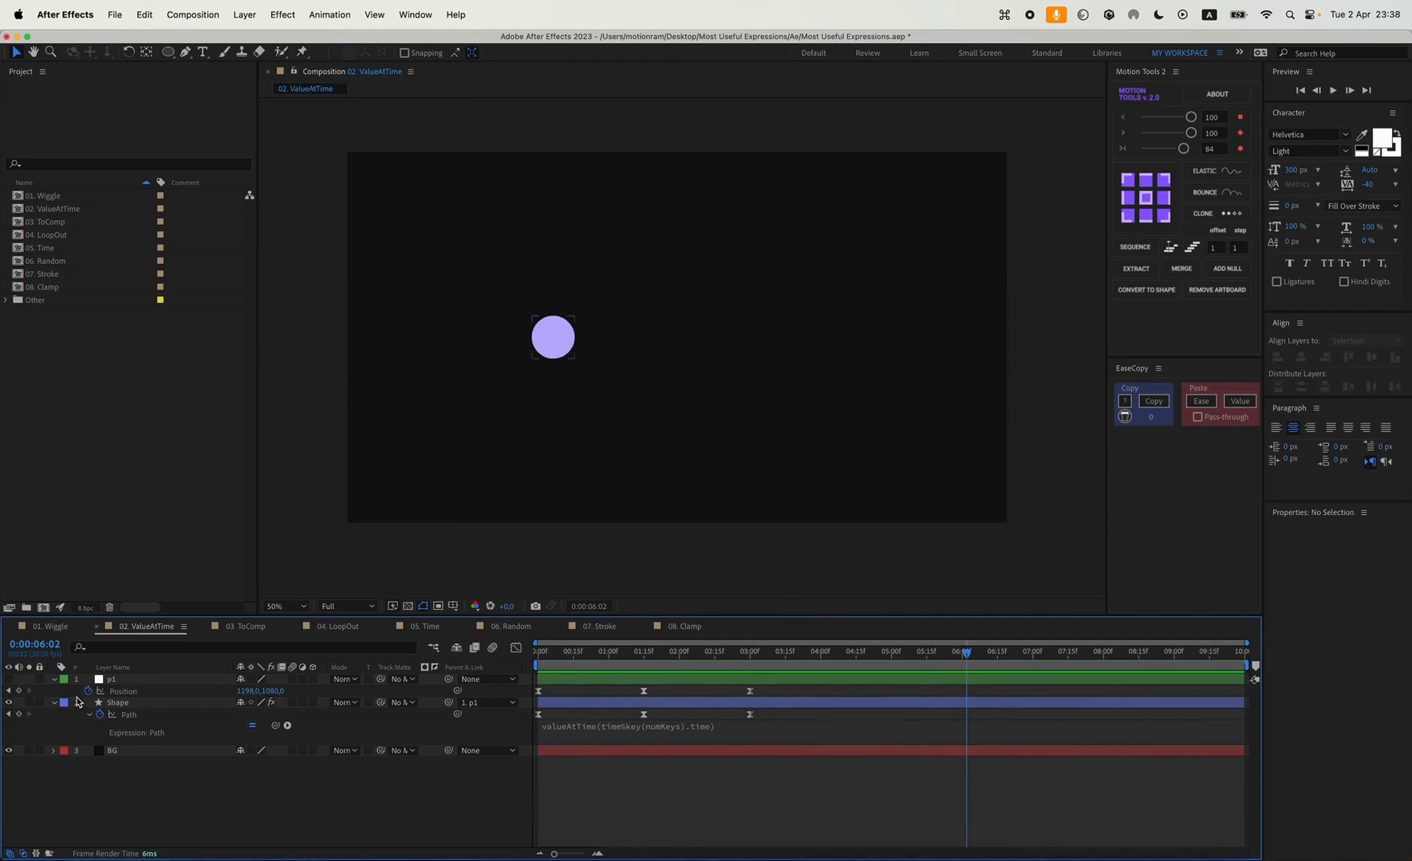
Step: Add a loopOut() expression to p1's Position and preview the looping animation
left_click(88, 692, "alt")
type("lop")
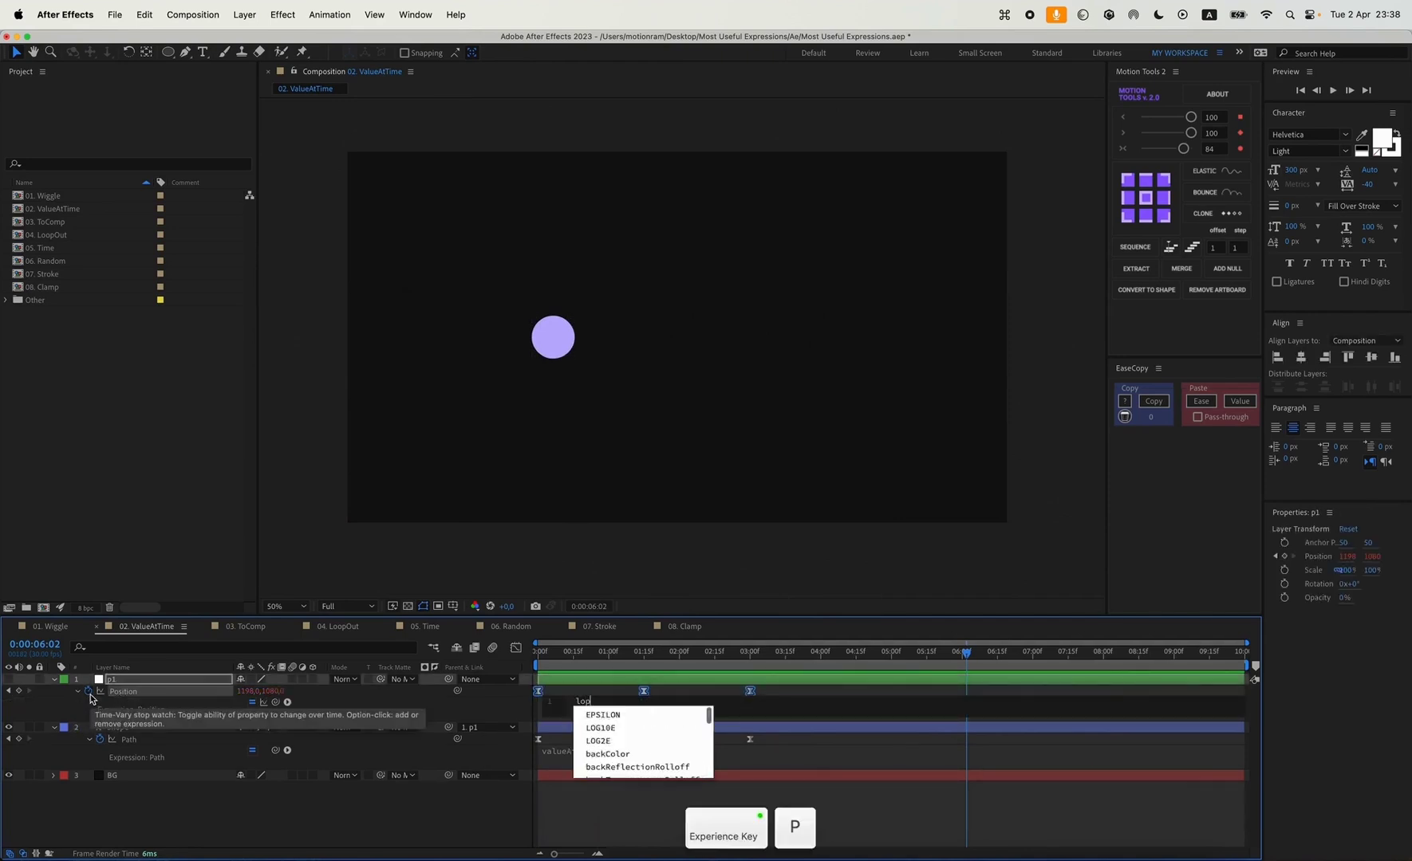
key("BackSpace")
type("op")
key("Down")
key("Down")
key("Down")
key("Return")
key("space")
key("space")
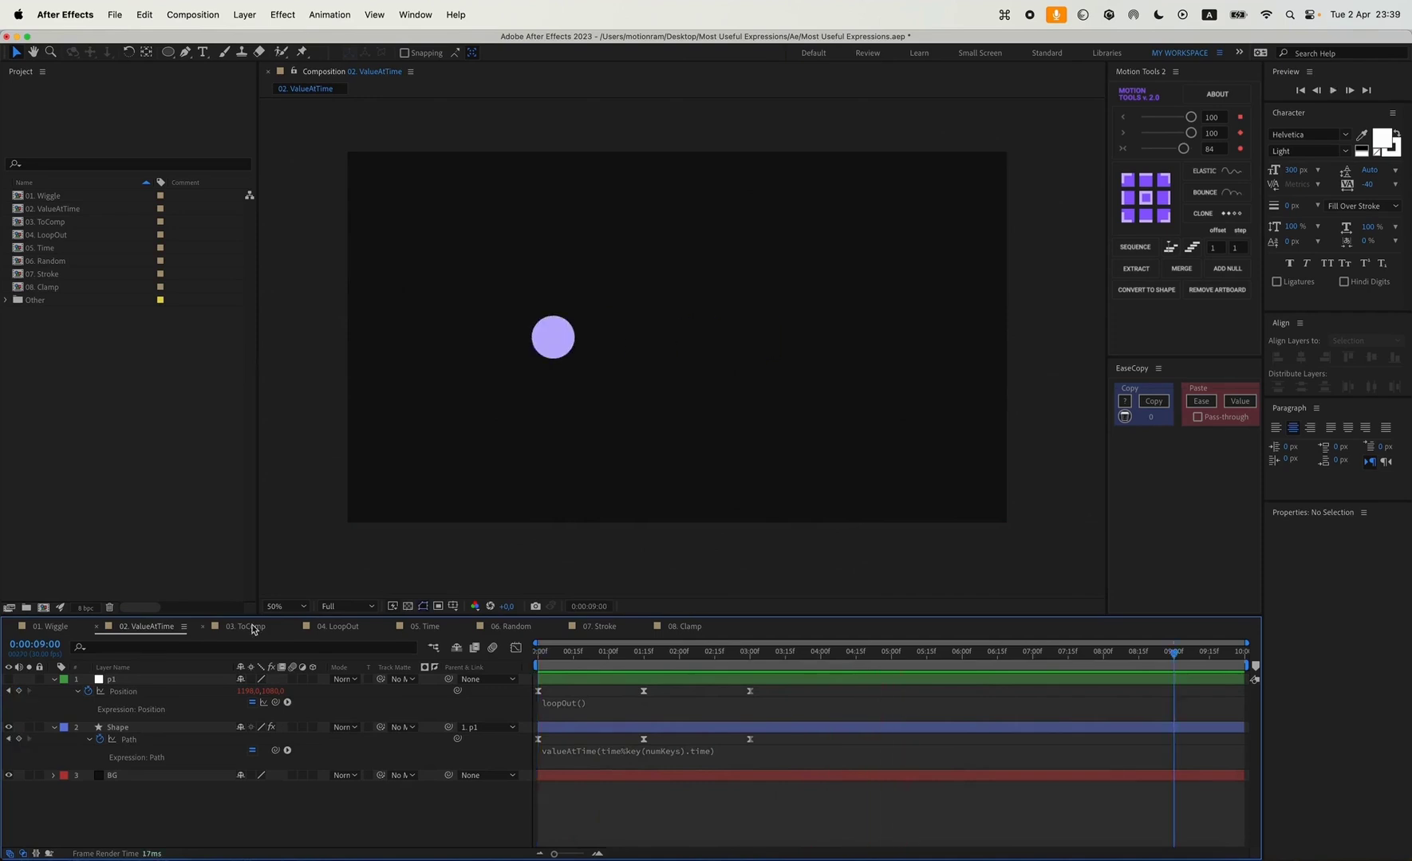
Step: In 03. ToComp, test-move the gradient Circle layer, then undo so it returns to 1920, 1080
left_click(253, 630)
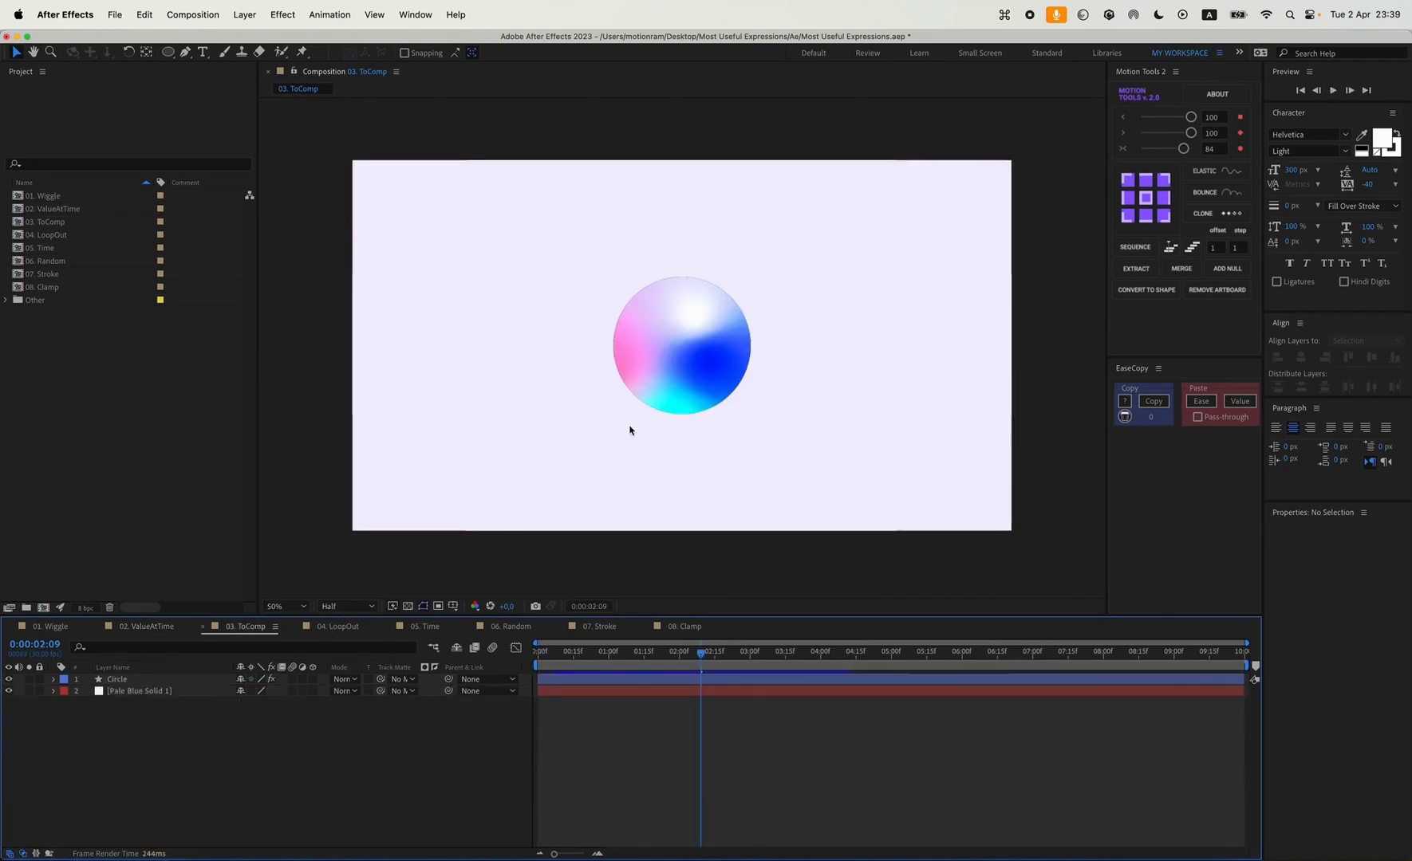
left_click(134, 678)
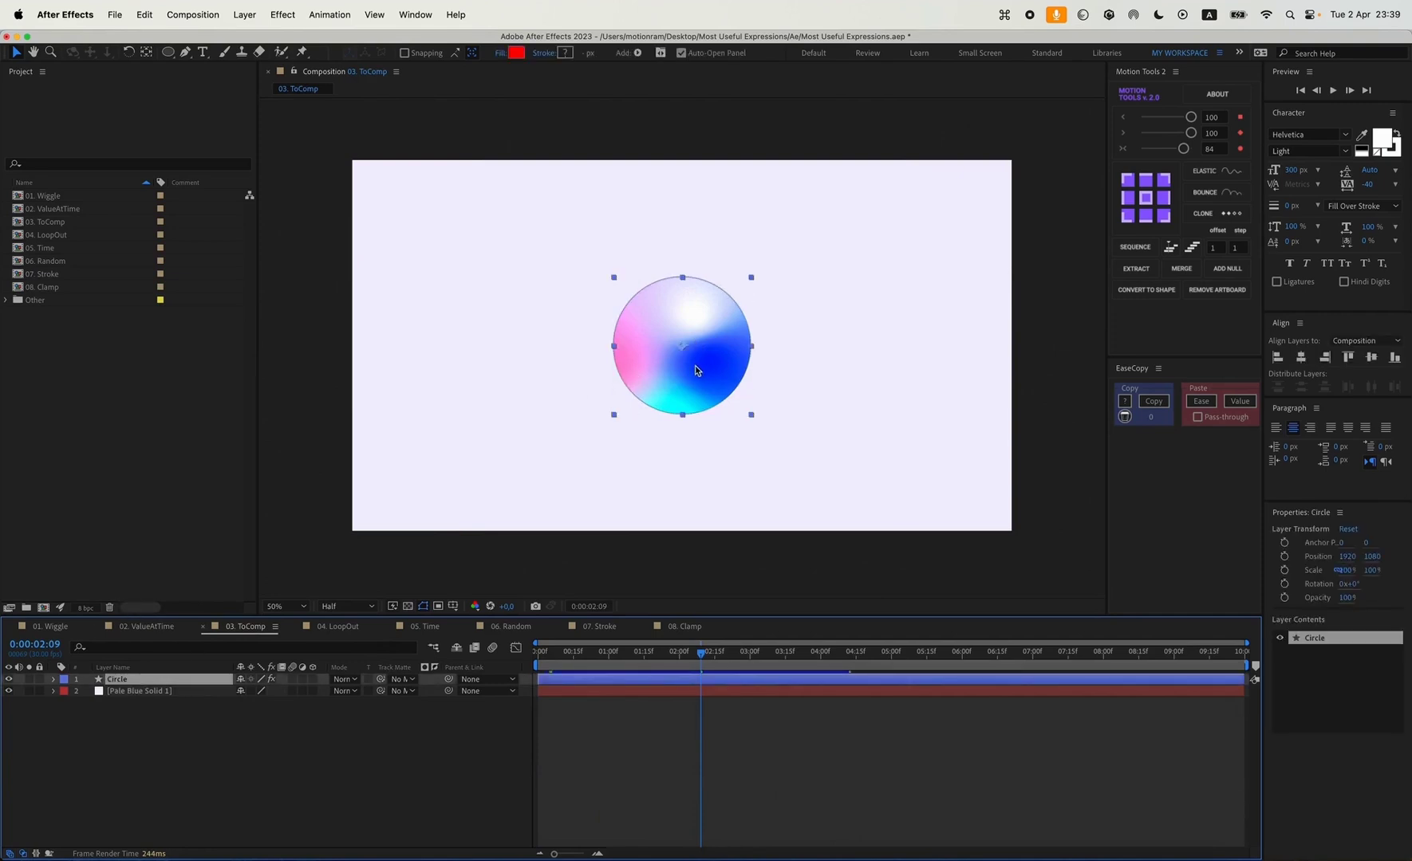
left_click_drag(694, 367, 759, 276)
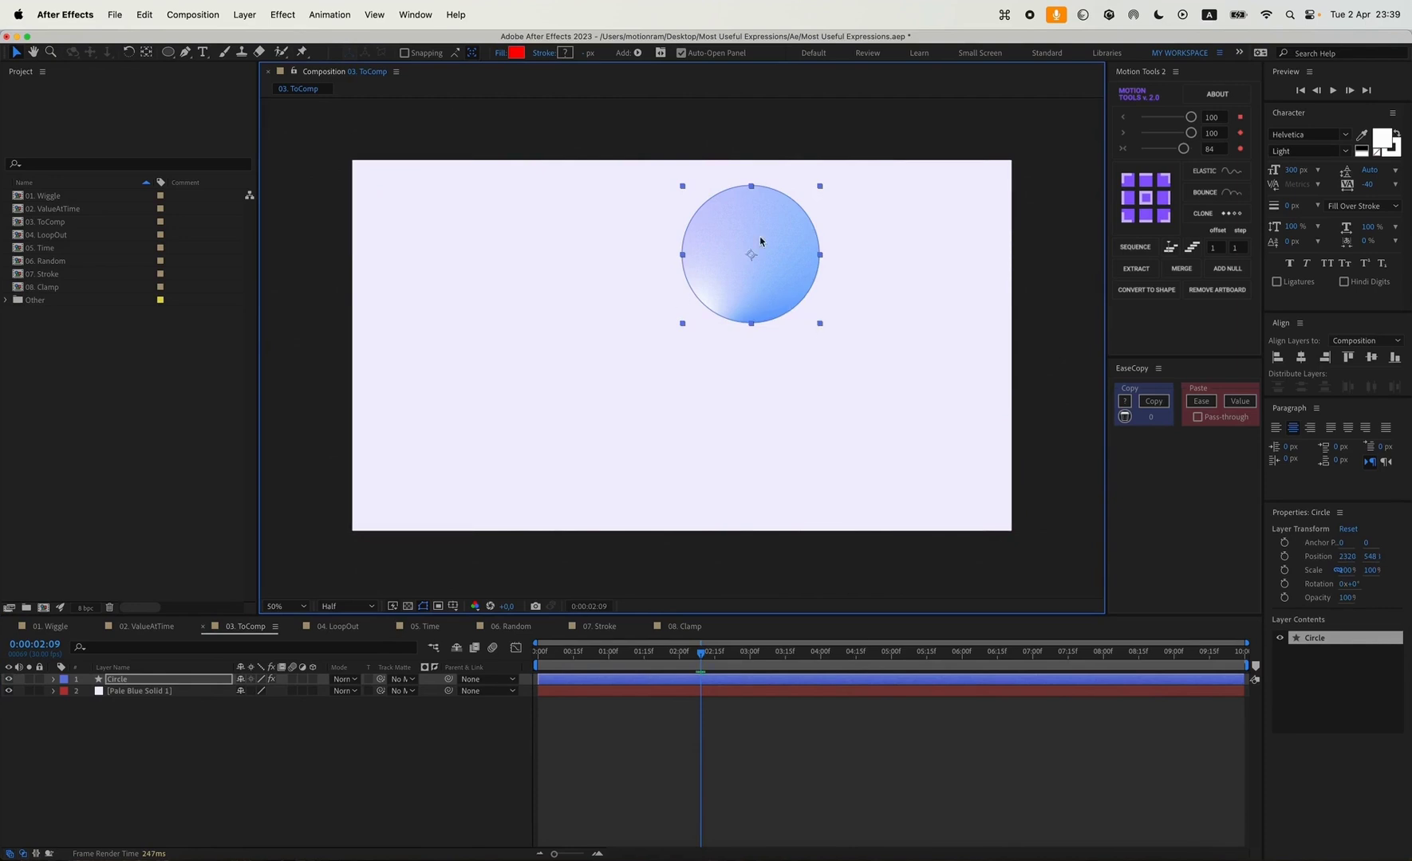
key("super+z")
key("super+z")
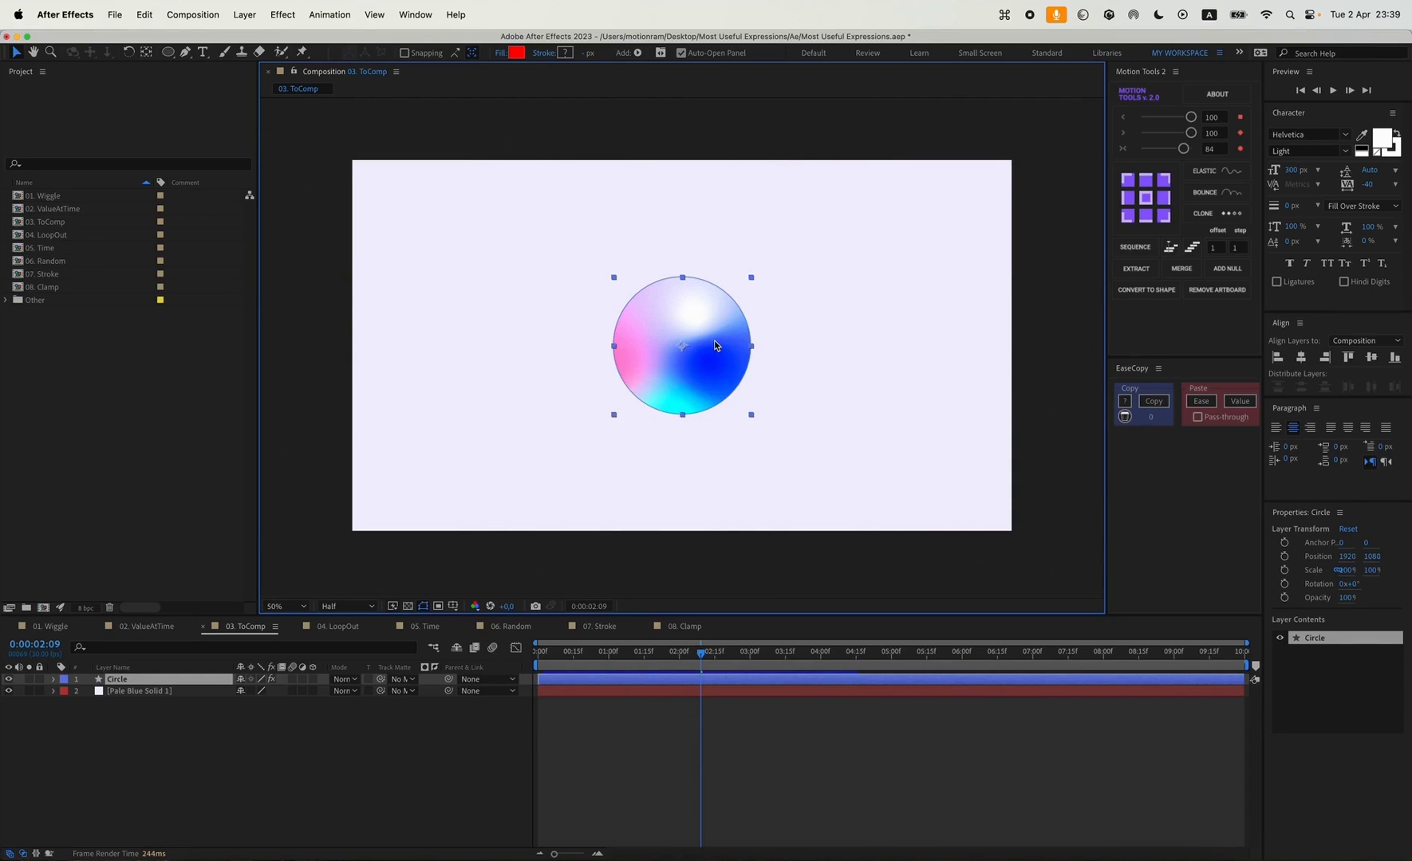
Step: Add a toComp(value); expression to Point 1 of the Circle's 4-Color Gradient
left_click(54, 679)
key("e")
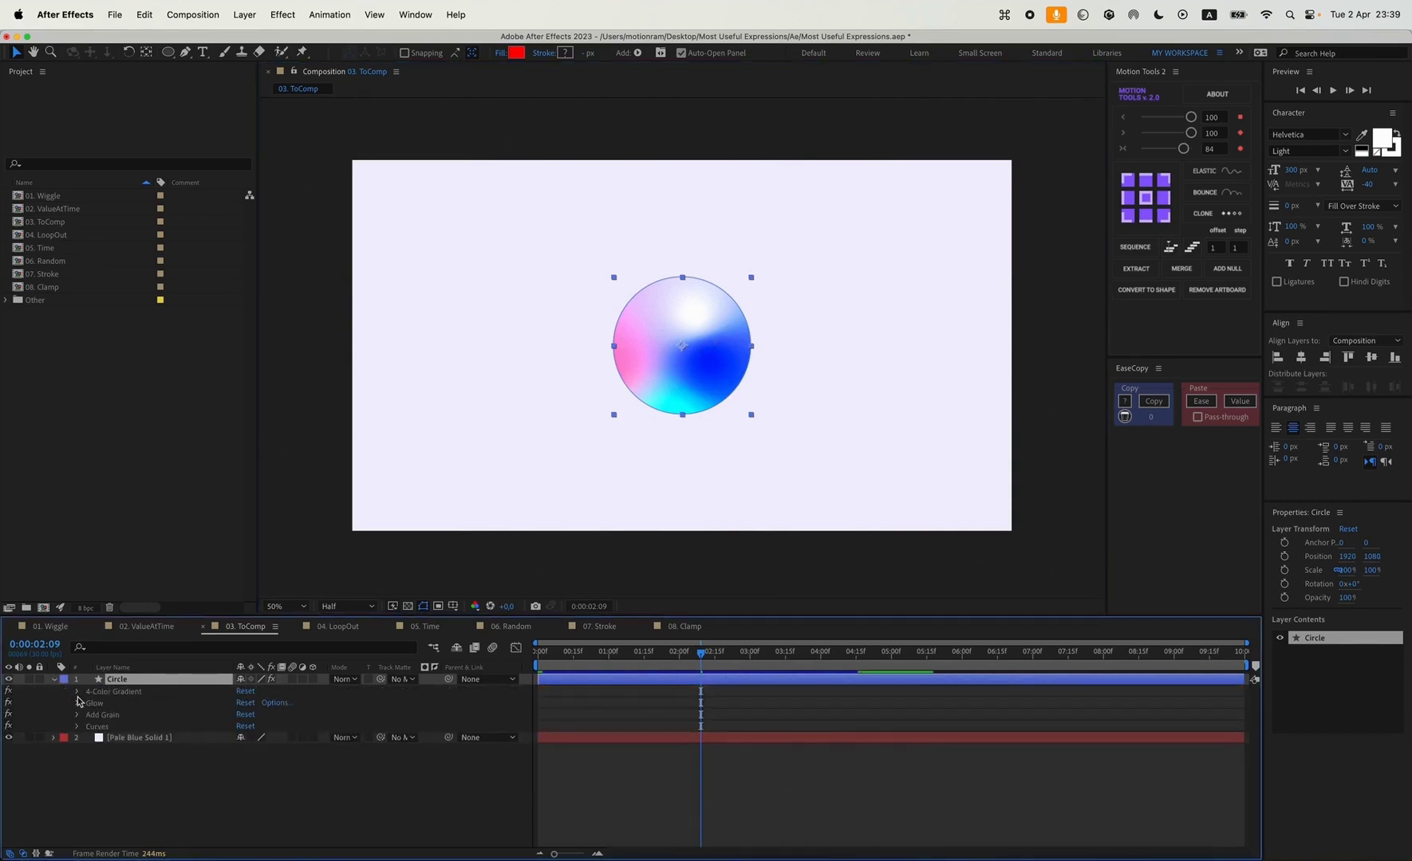
left_click(77, 691)
left_click(89, 705)
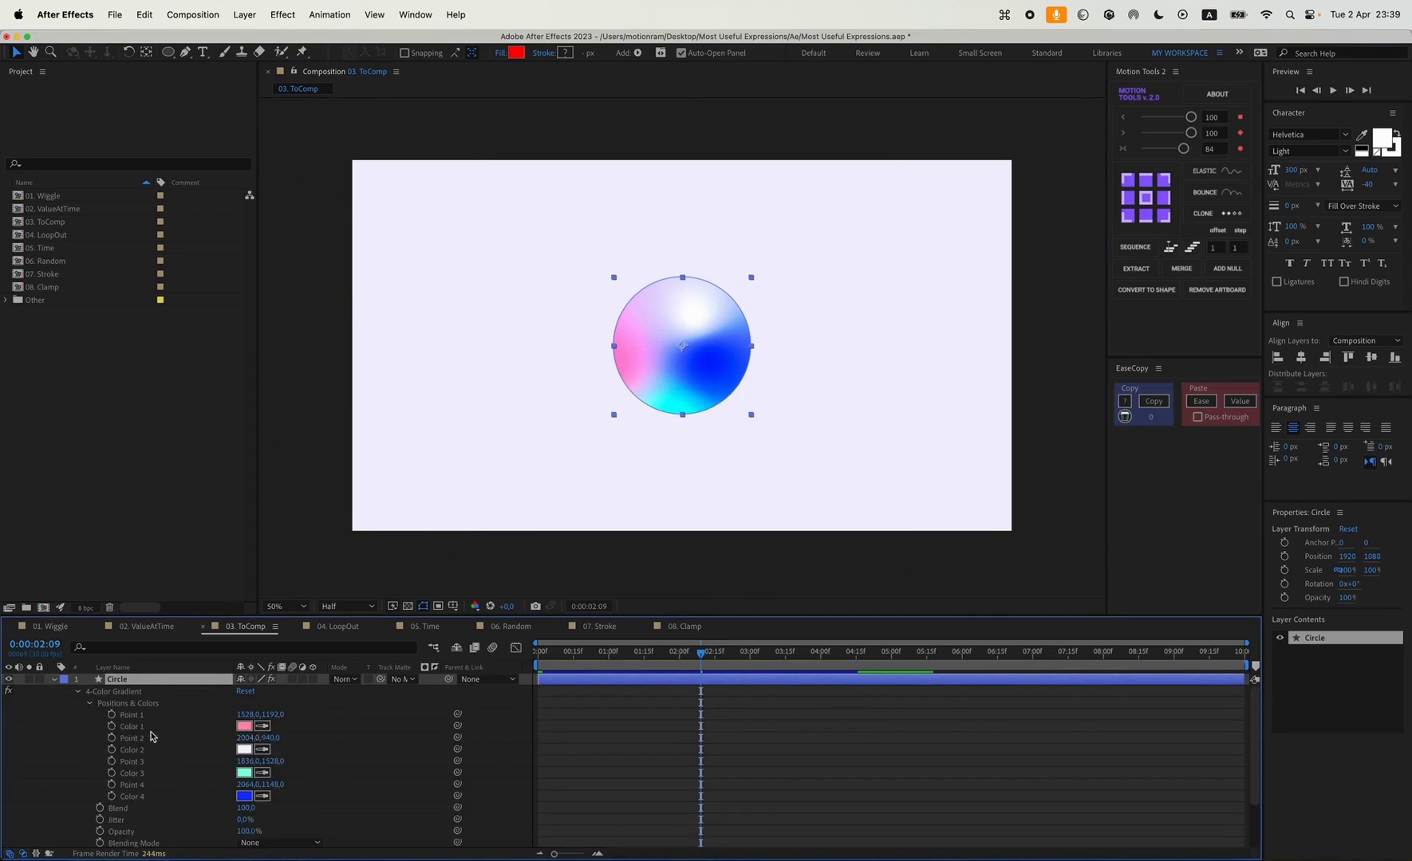
left_click(113, 716, "alt")
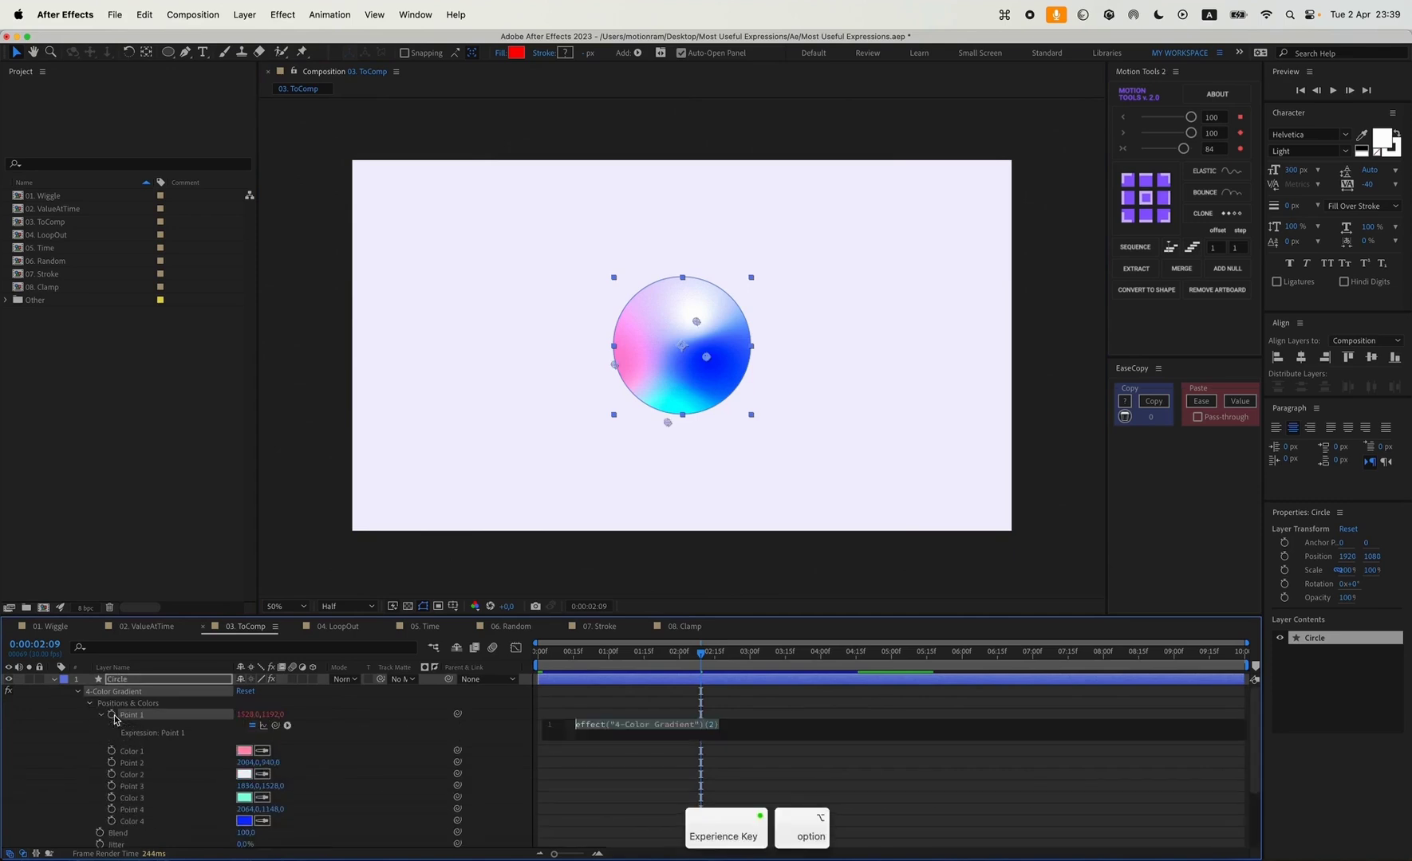
type("toComp(")
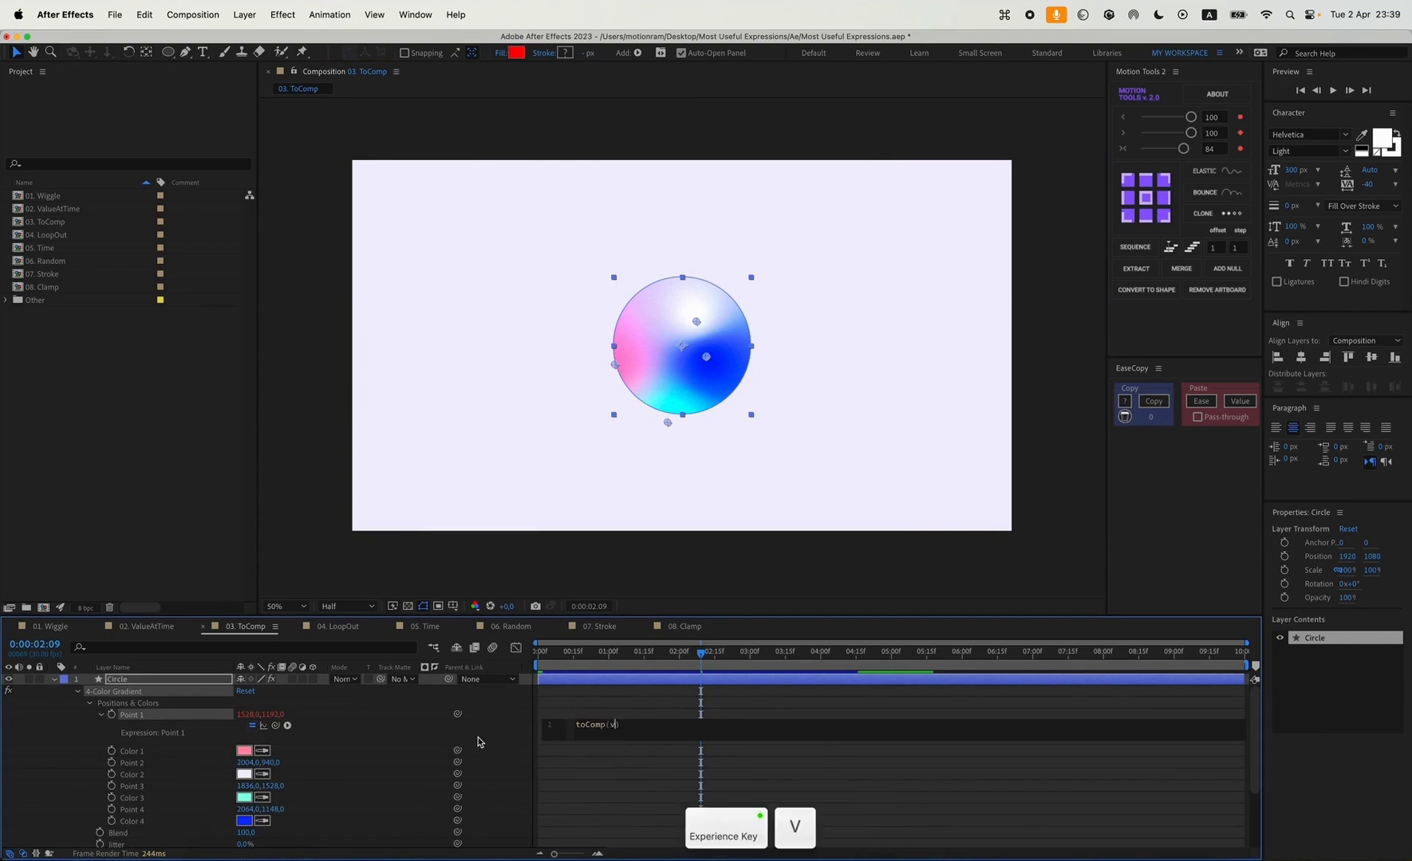
type("value);")
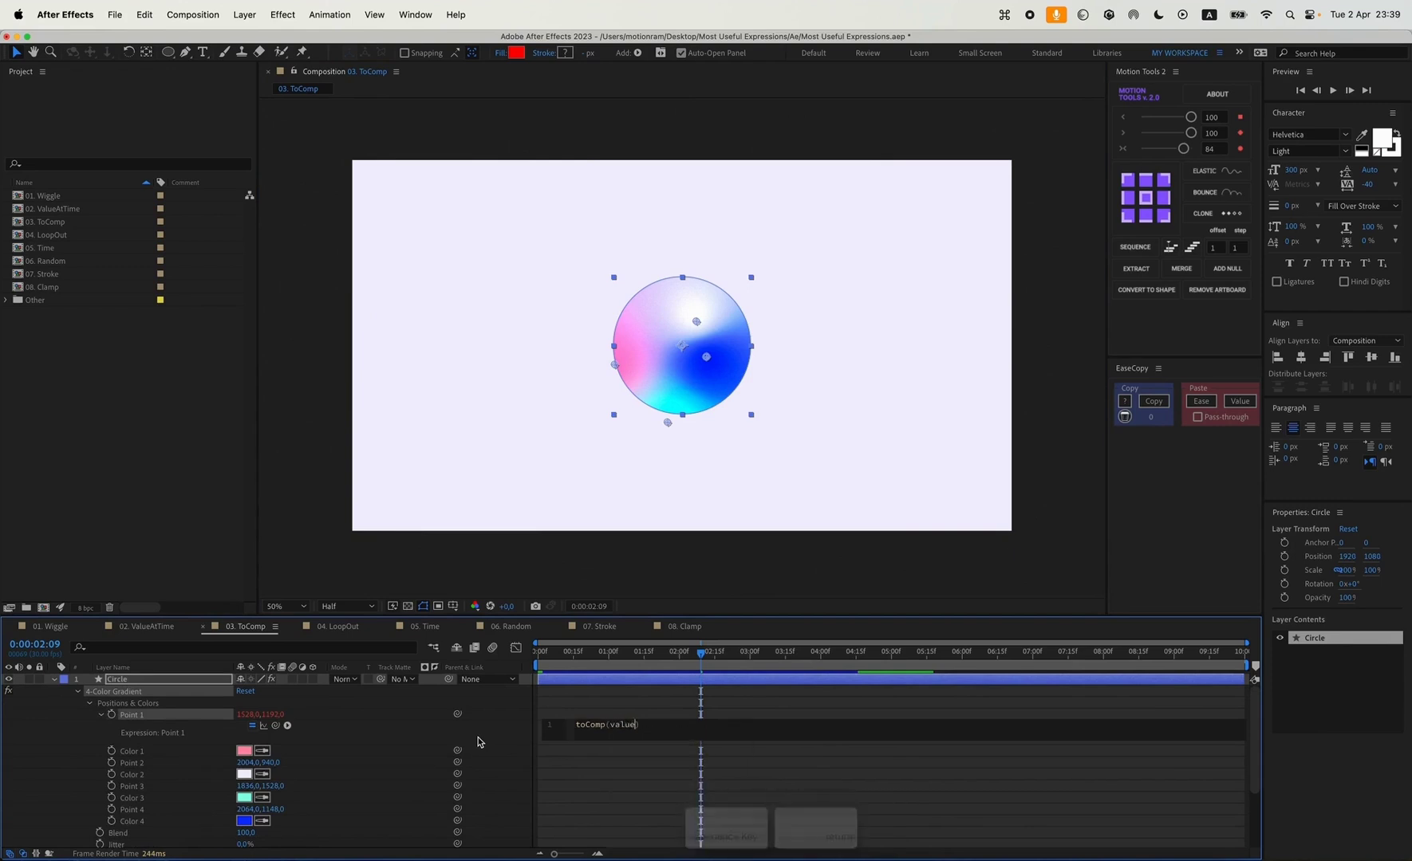
left_click(478, 742)
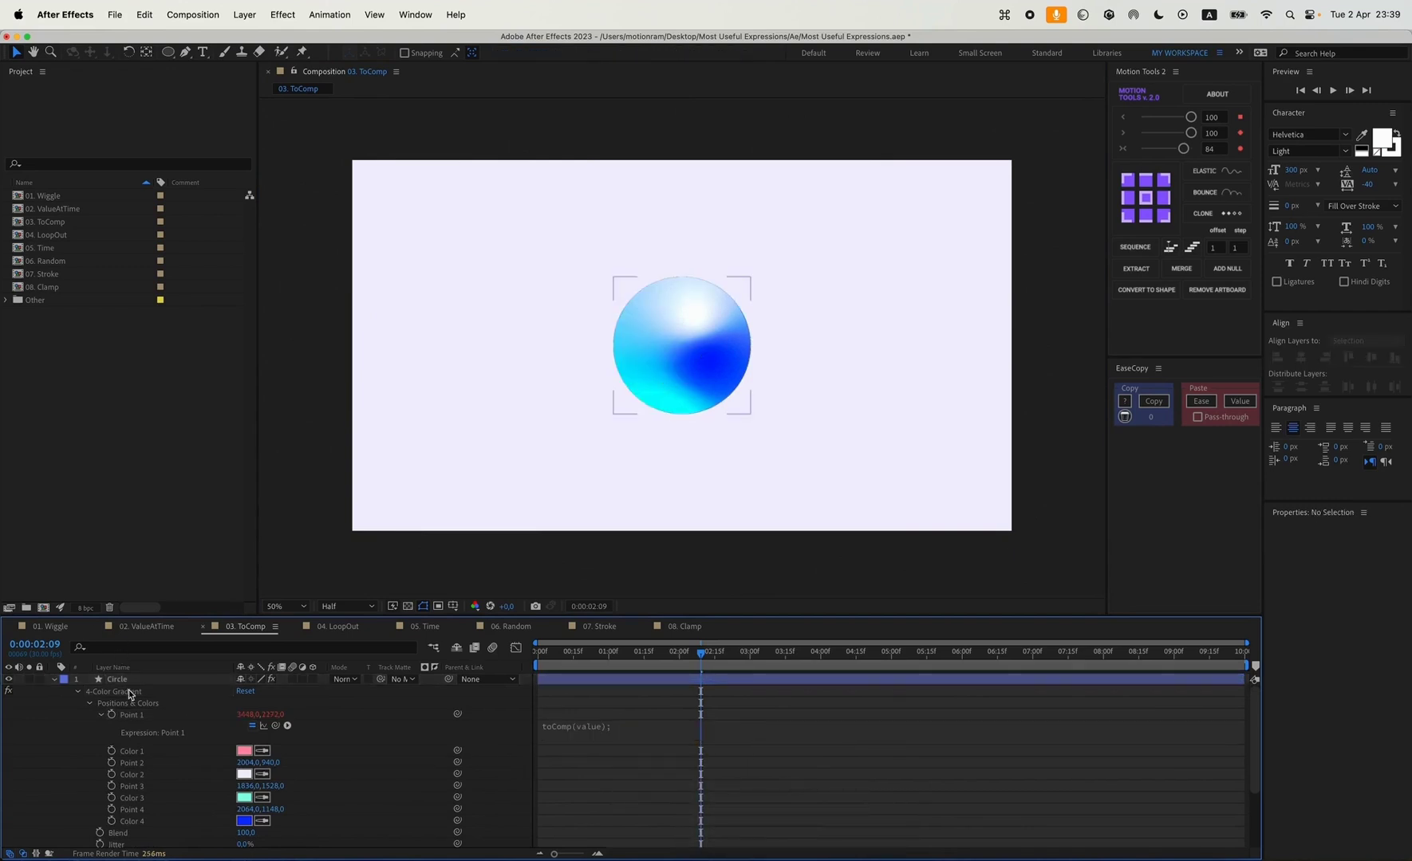
Step: Copy Point 1's toComp expression onto gradient Points 2, 3 and 4
left_click(137, 720)
right_click(137, 720)
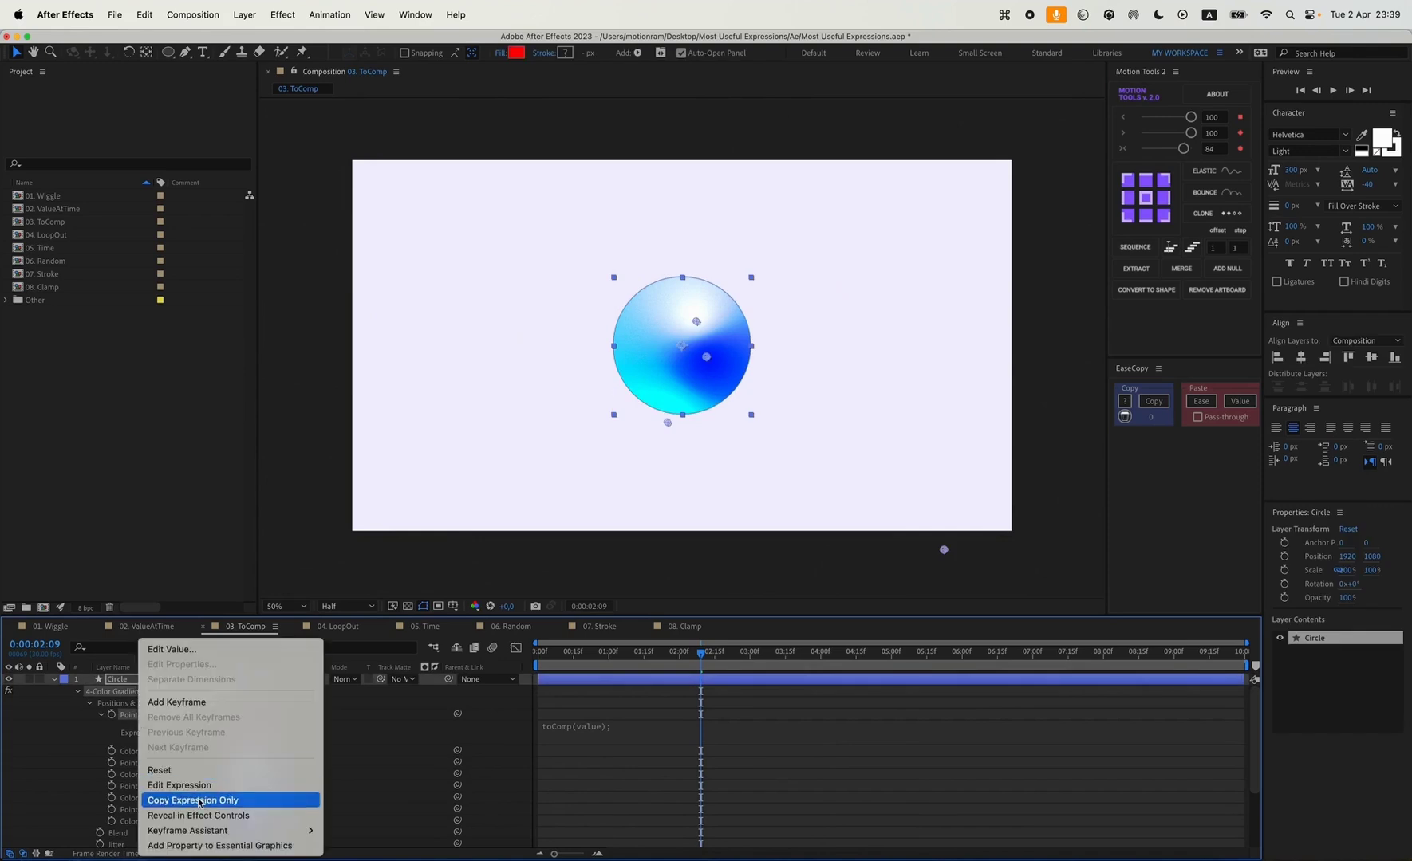
left_click(159, 797)
left_click(140, 764)
key("super+v")
left_click(132, 786)
key("super+v")
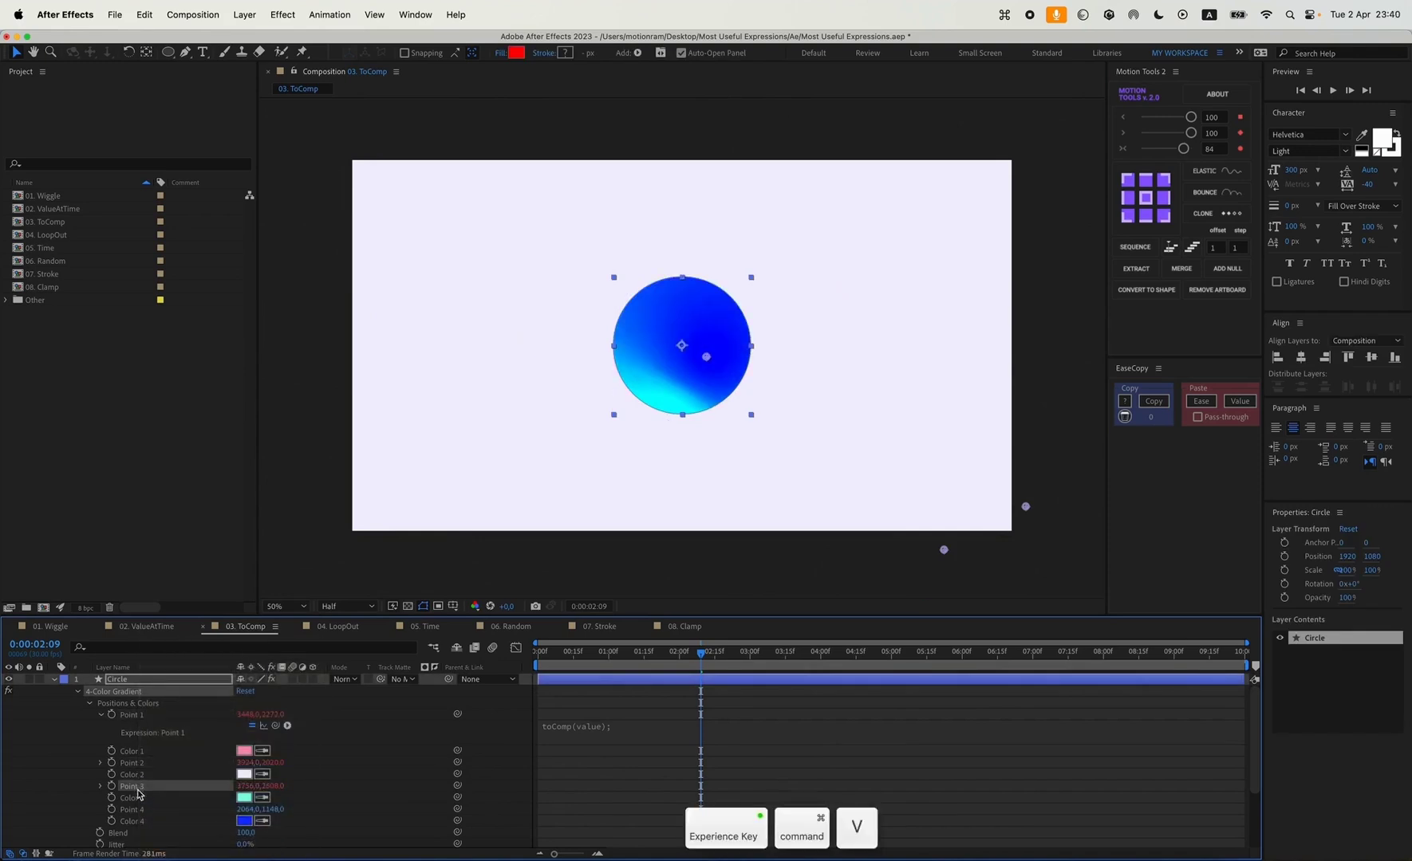
left_click(137, 811)
key("super+v")
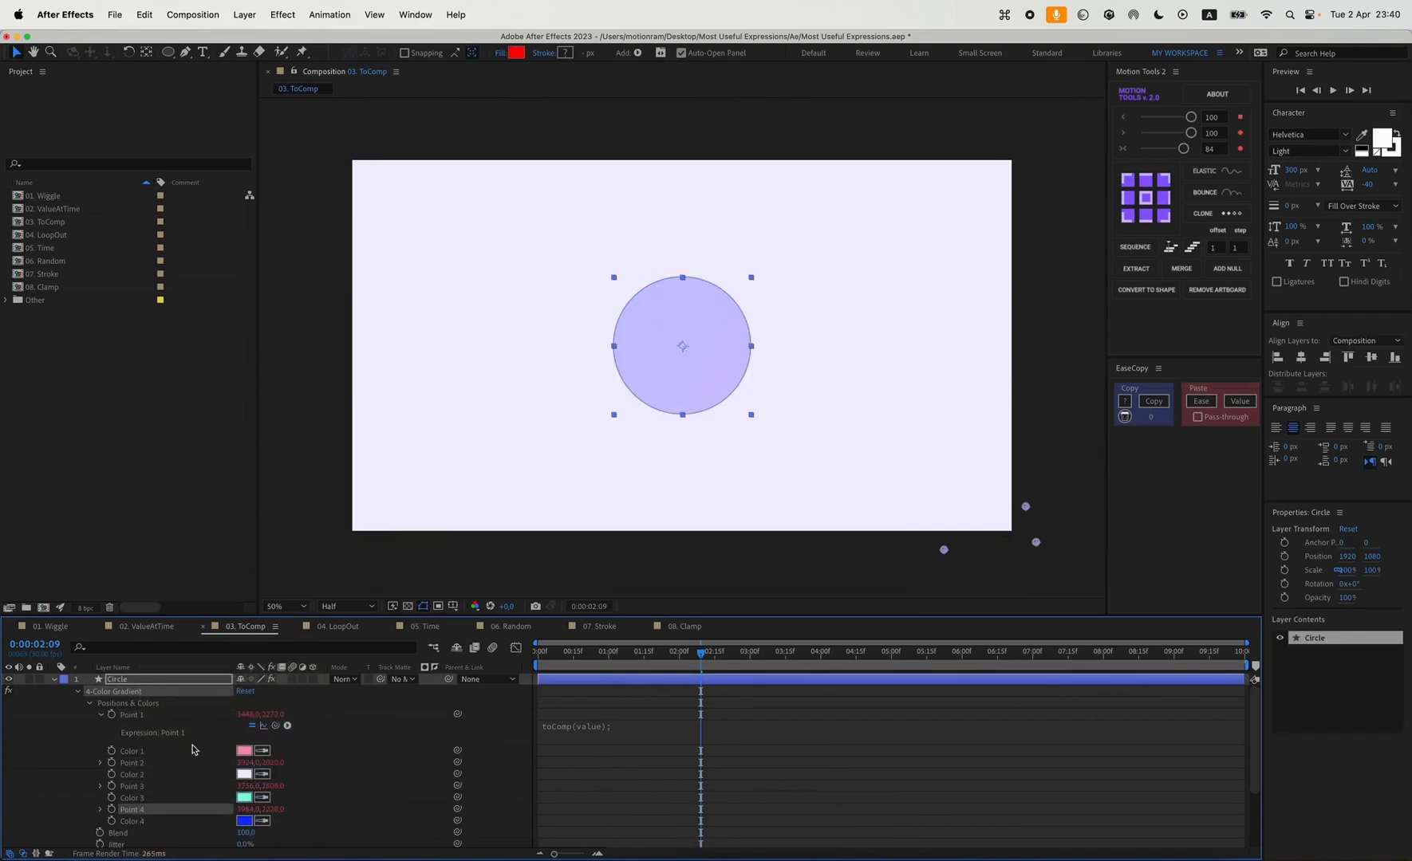
Step: Reposition the four gradient point handles onto the circle to reshape its colours
left_click(132, 680)
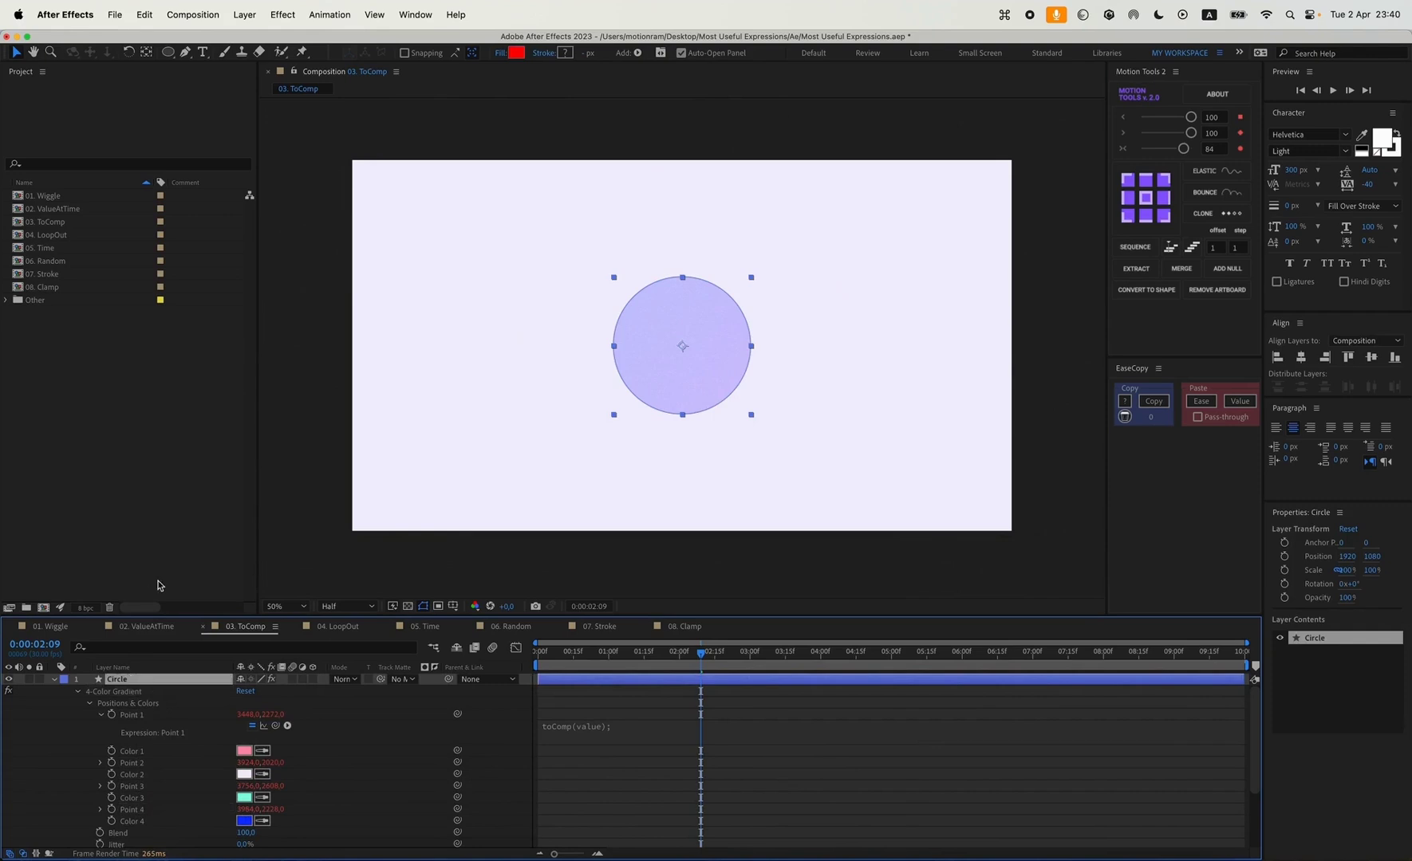
left_click(140, 692)
scroll(907, 525, "right", 5)
left_click_drag(882, 469, 587, 245)
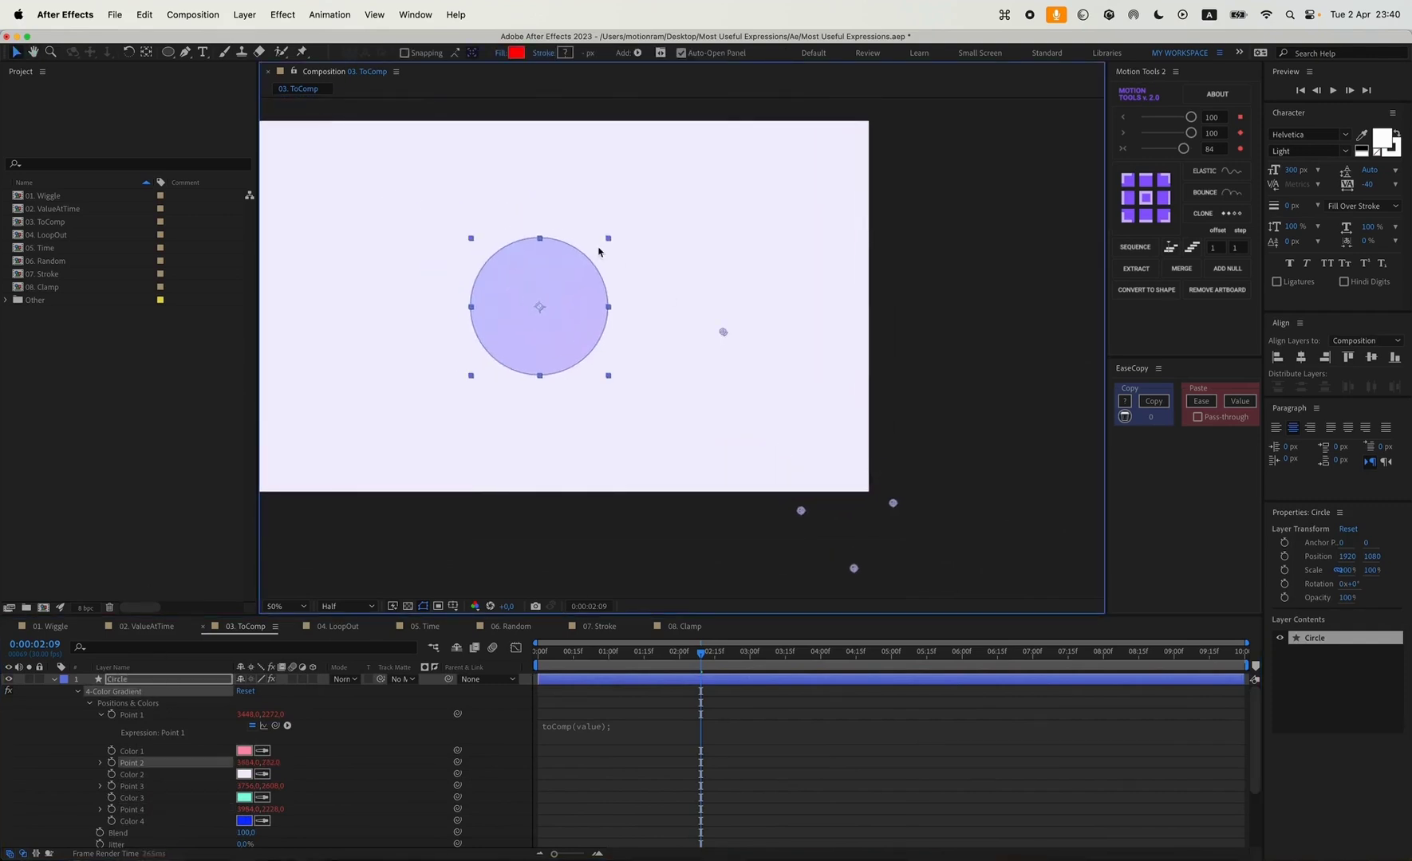
left_click_drag(893, 503, 612, 309)
left_click_drag(853, 568, 555, 377)
left_click_drag(801, 510, 461, 290)
left_click_drag(555, 377, 534, 348)
left_click_drag(613, 308, 514, 382)
left_click_drag(586, 246, 599, 263)
left_click_drag(461, 290, 447, 291)
left_click_drag(549, 322, 555, 295)
left_click(772, 707)
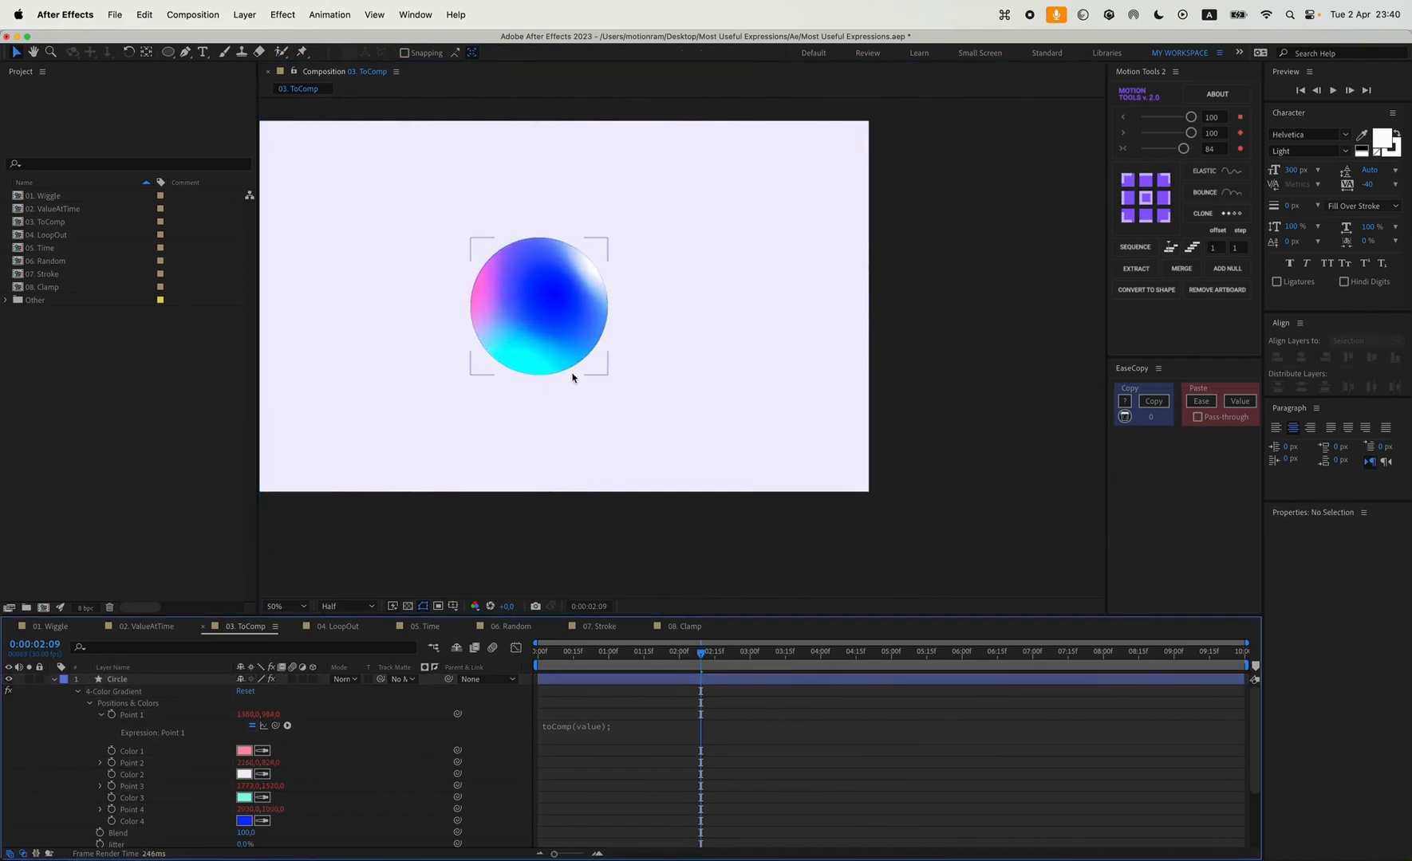
Step: Keyframe the Circle's Position from 1920, 1080 at start to 2469, 1080 at 1:17, and preview
left_click(630, 680)
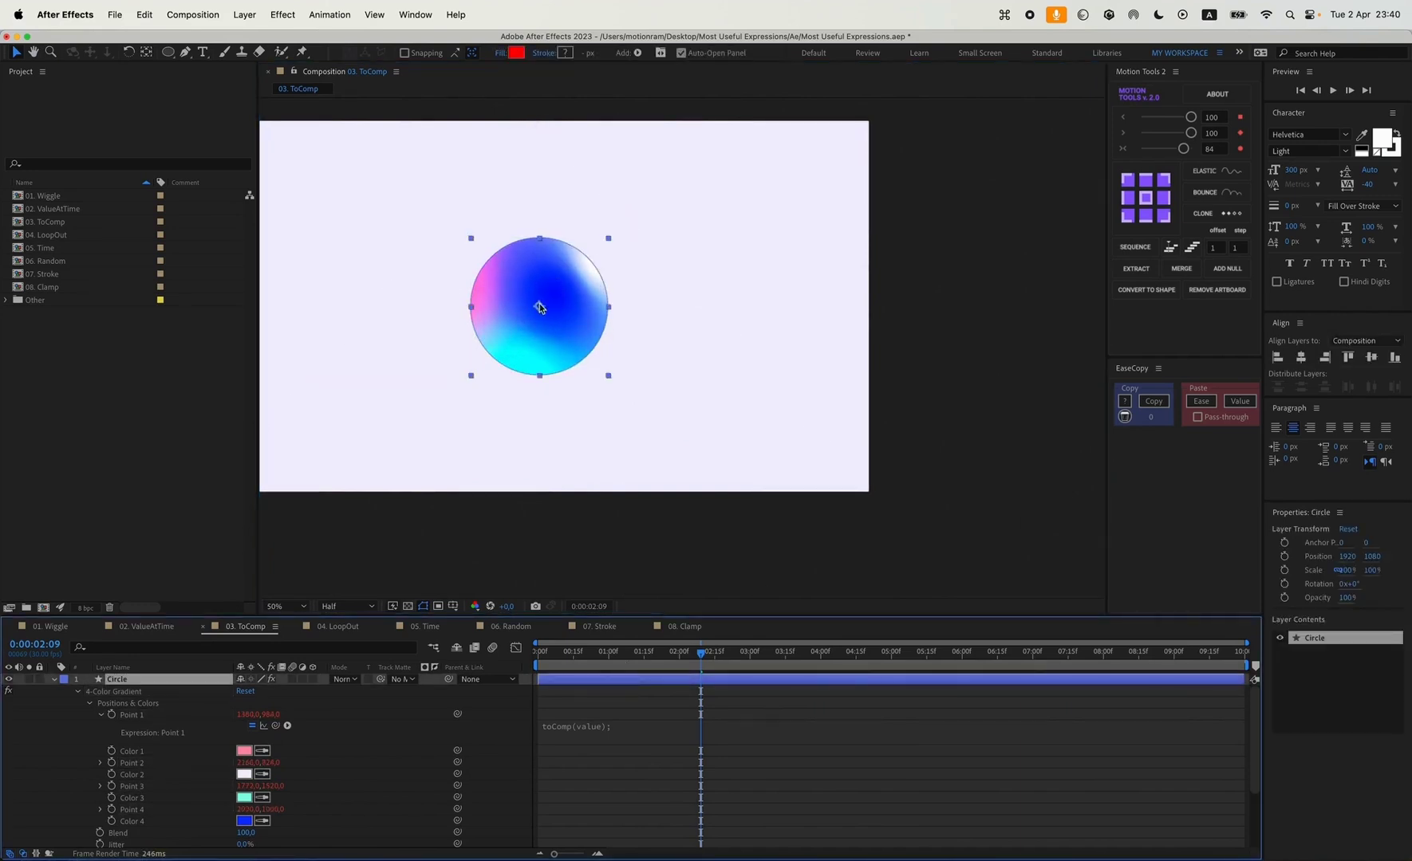
key("p")
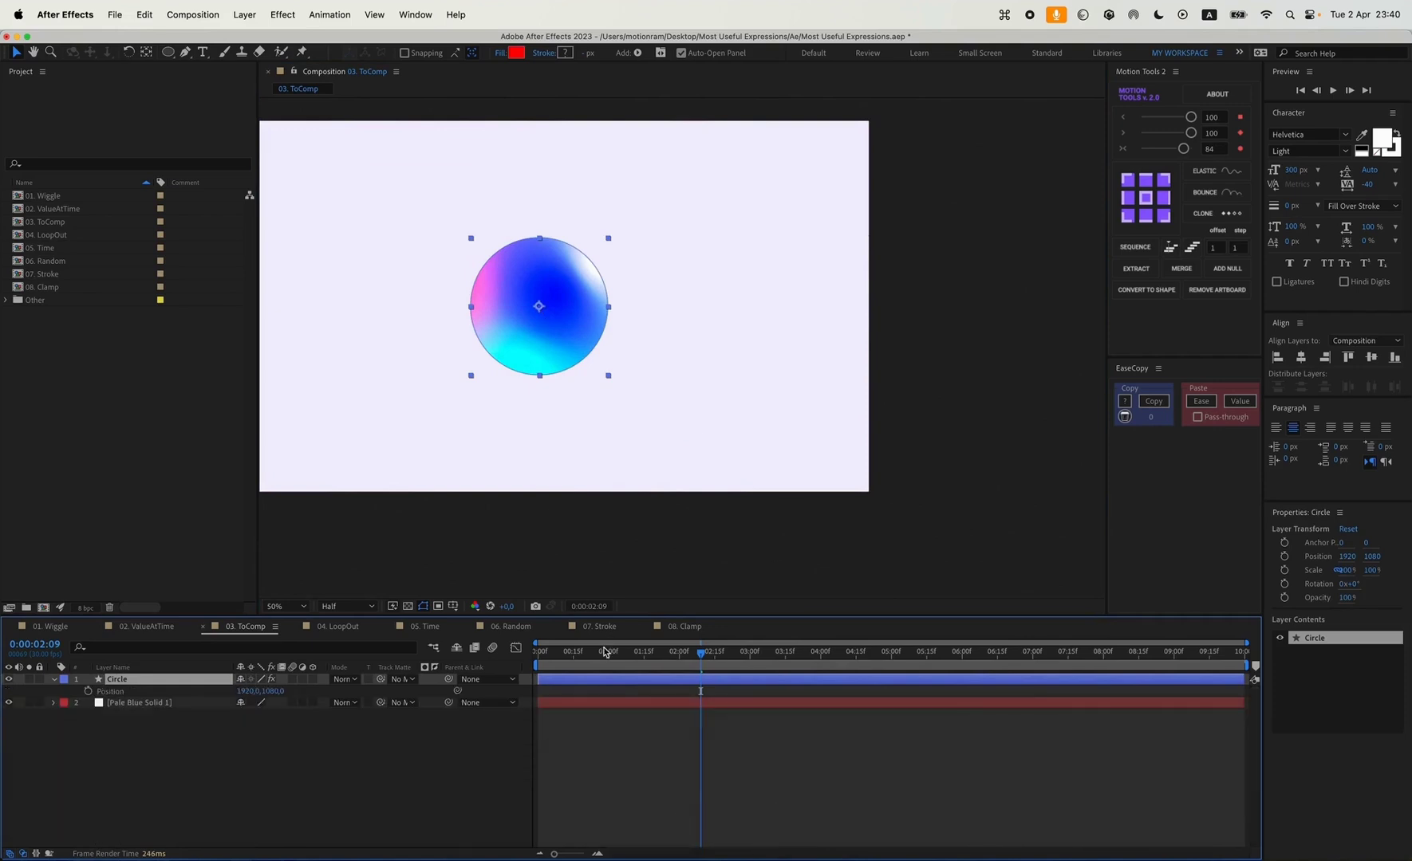
key("Home")
left_click(88, 691)
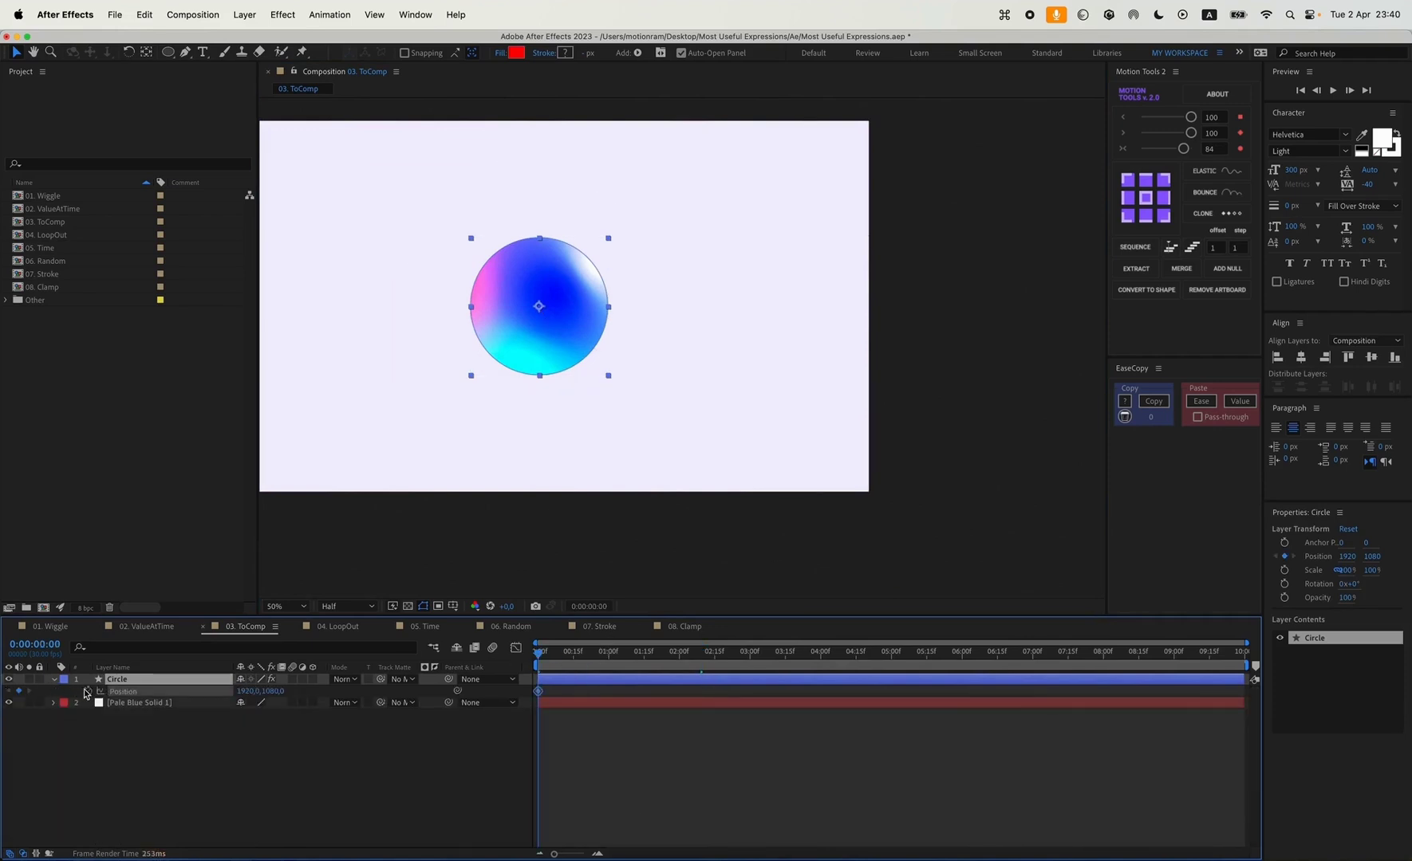
left_click(649, 654)
left_click_drag(245, 691, 514, 693)
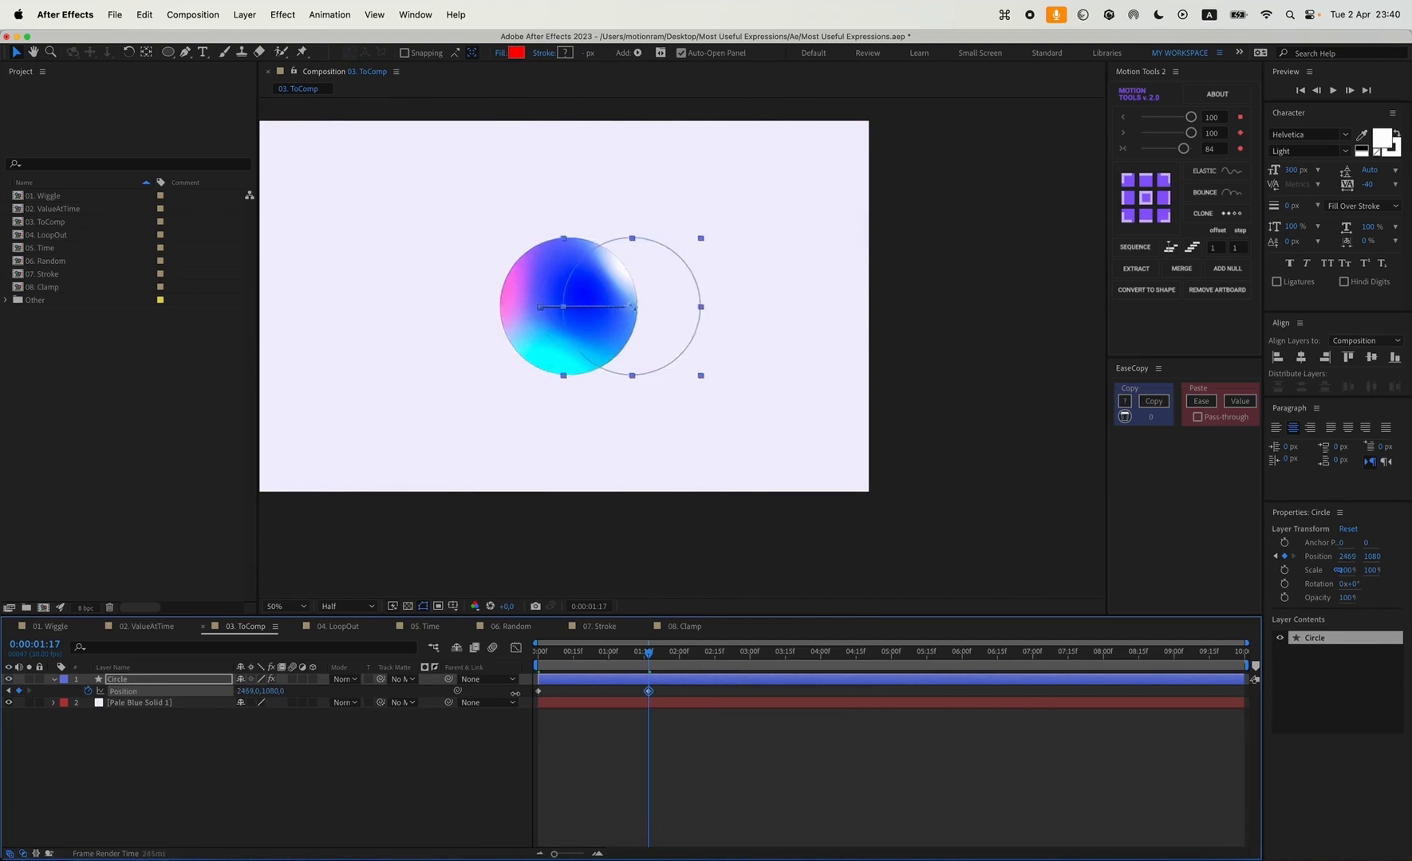
left_click(613, 714)
key("space")
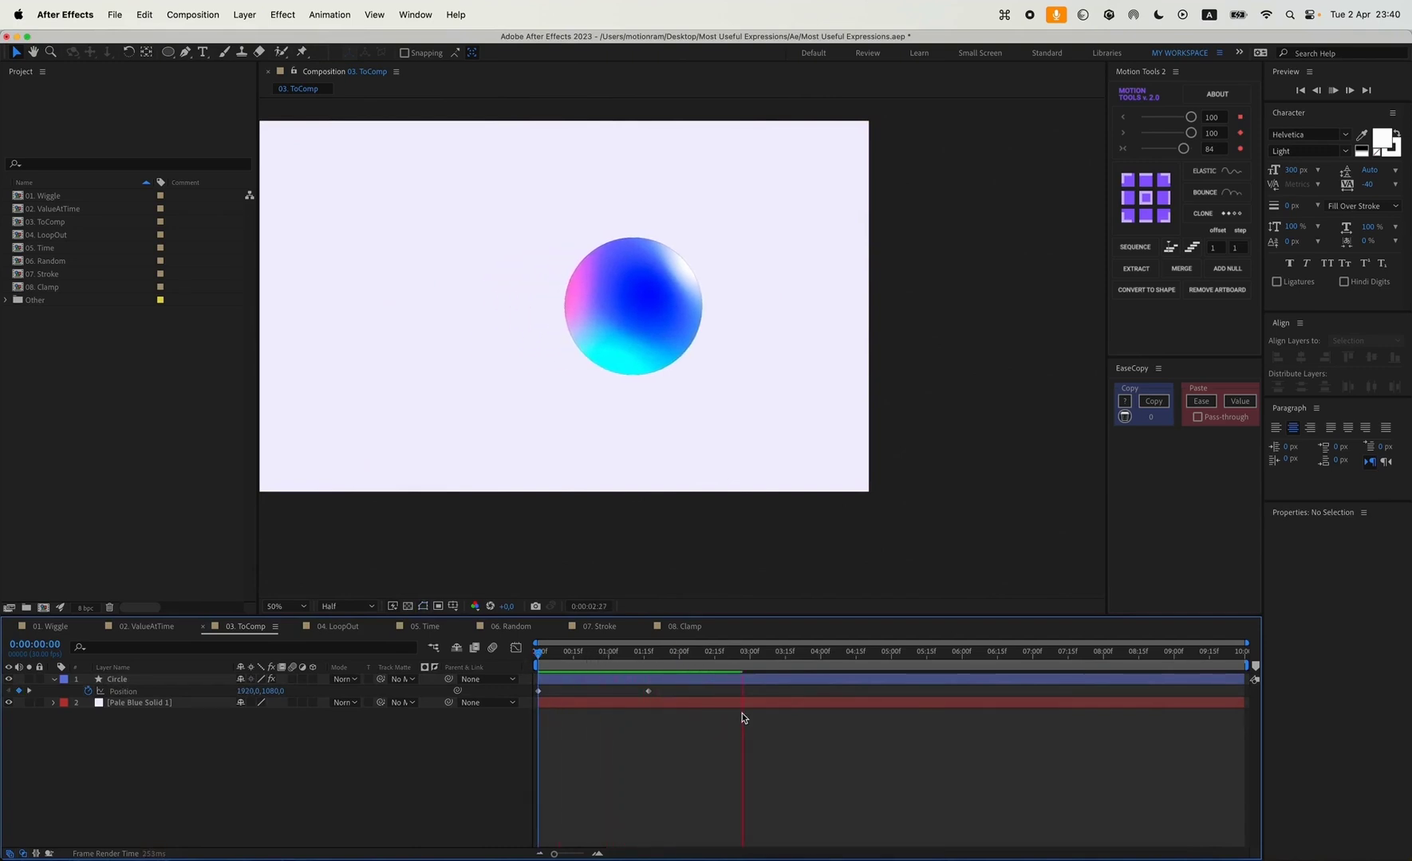
key("space")
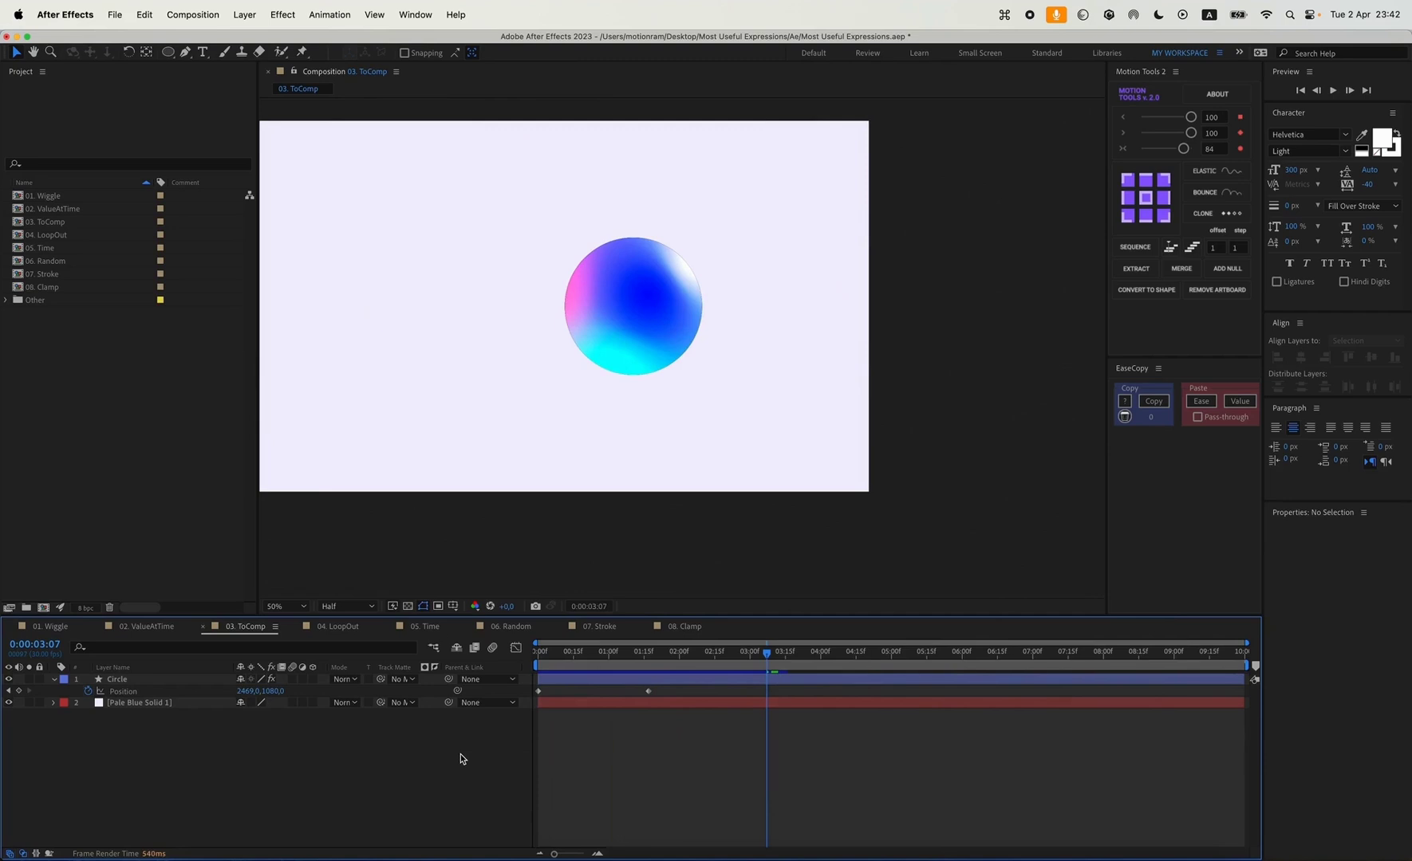
Step: Open 04. LoopOut and play the figure animation, stopping at 1:18
left_click(343, 627)
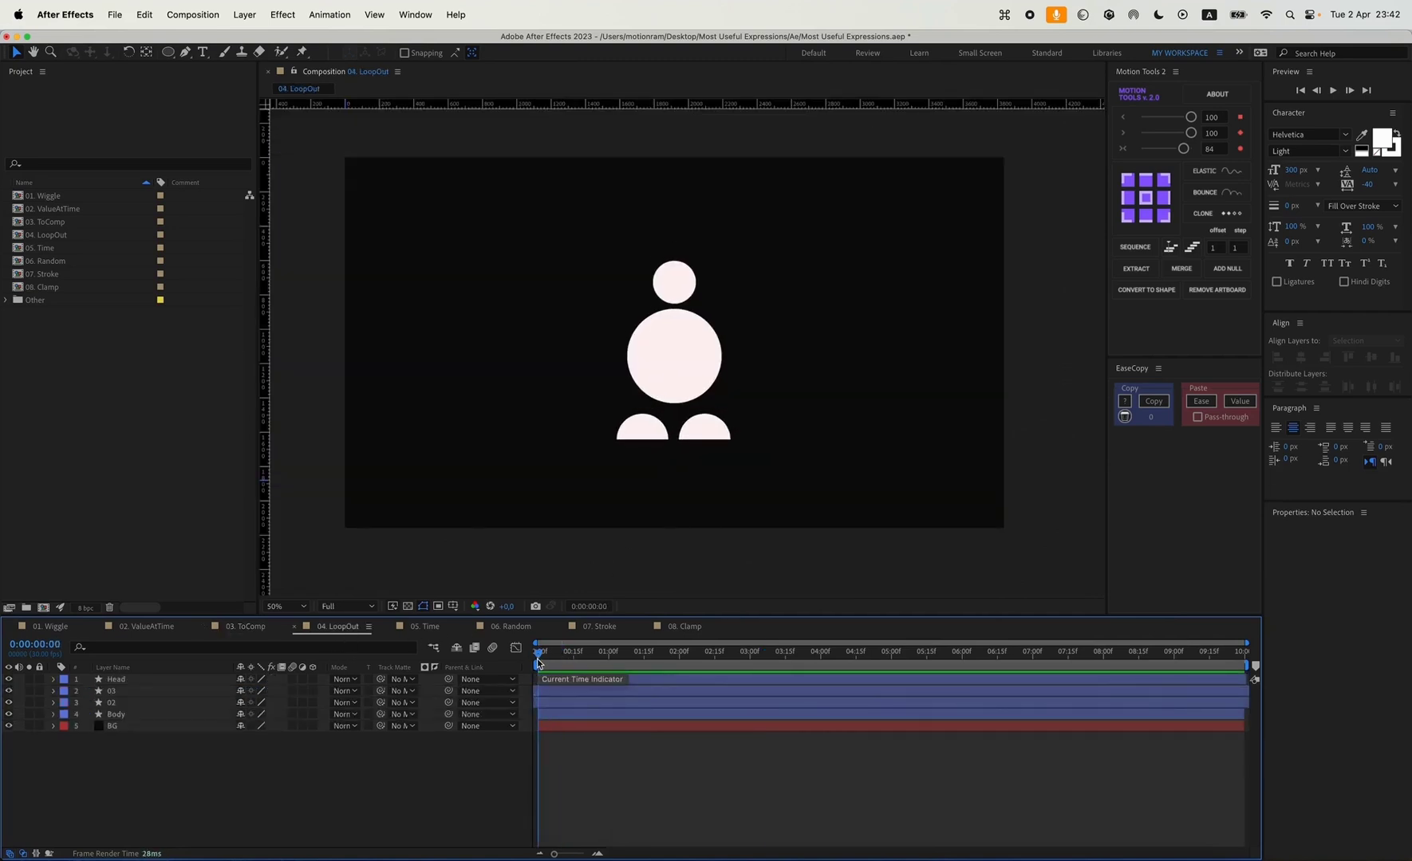
key("space")
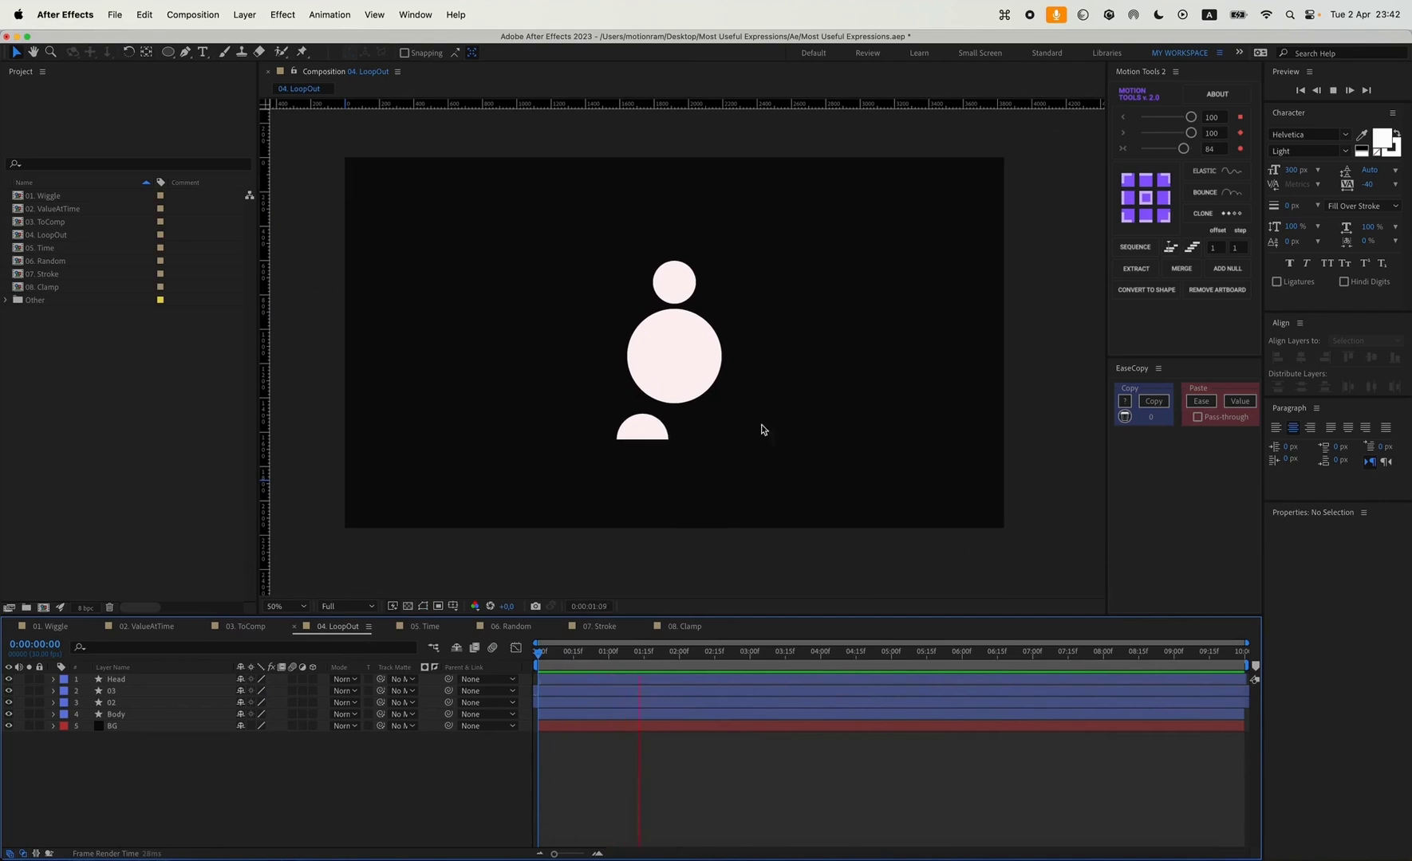
key("space")
Step: Add a loopOut() expression to the Head layer's Position
left_click(648, 680)
key("u")
left_click(88, 691, "alt")
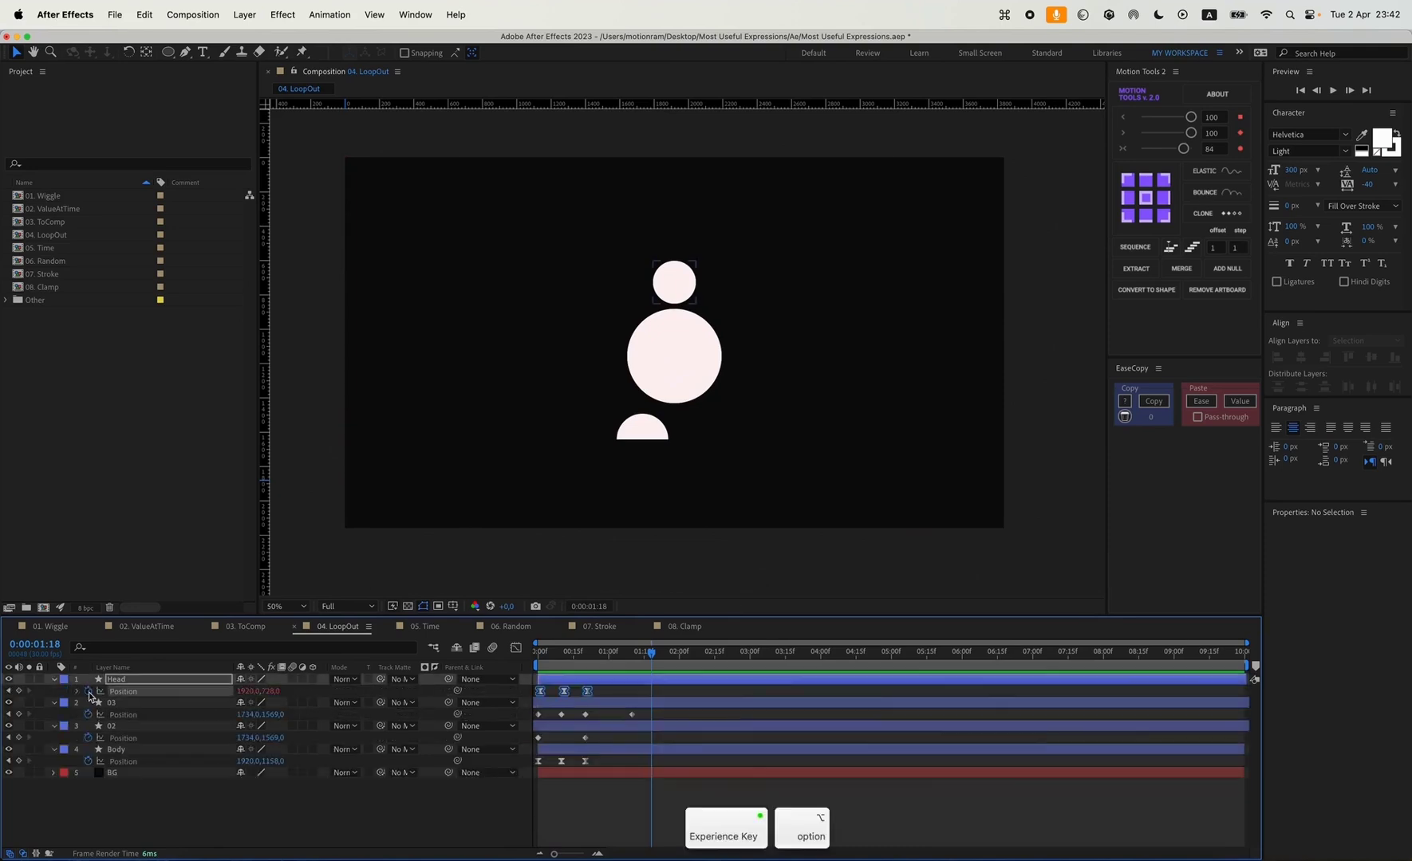
type("loop")
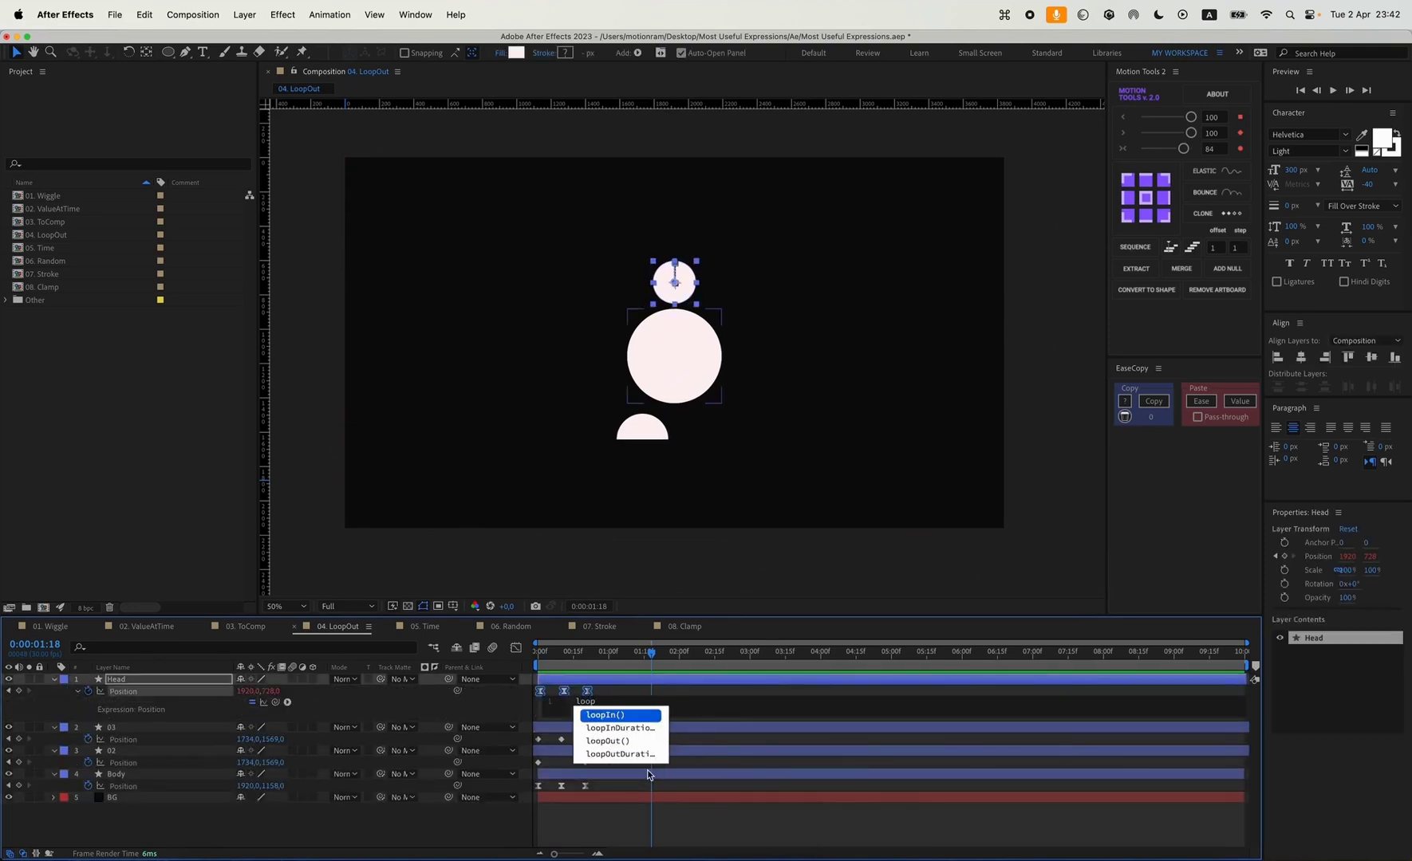
key("Down")
key("Down")
key("Return")
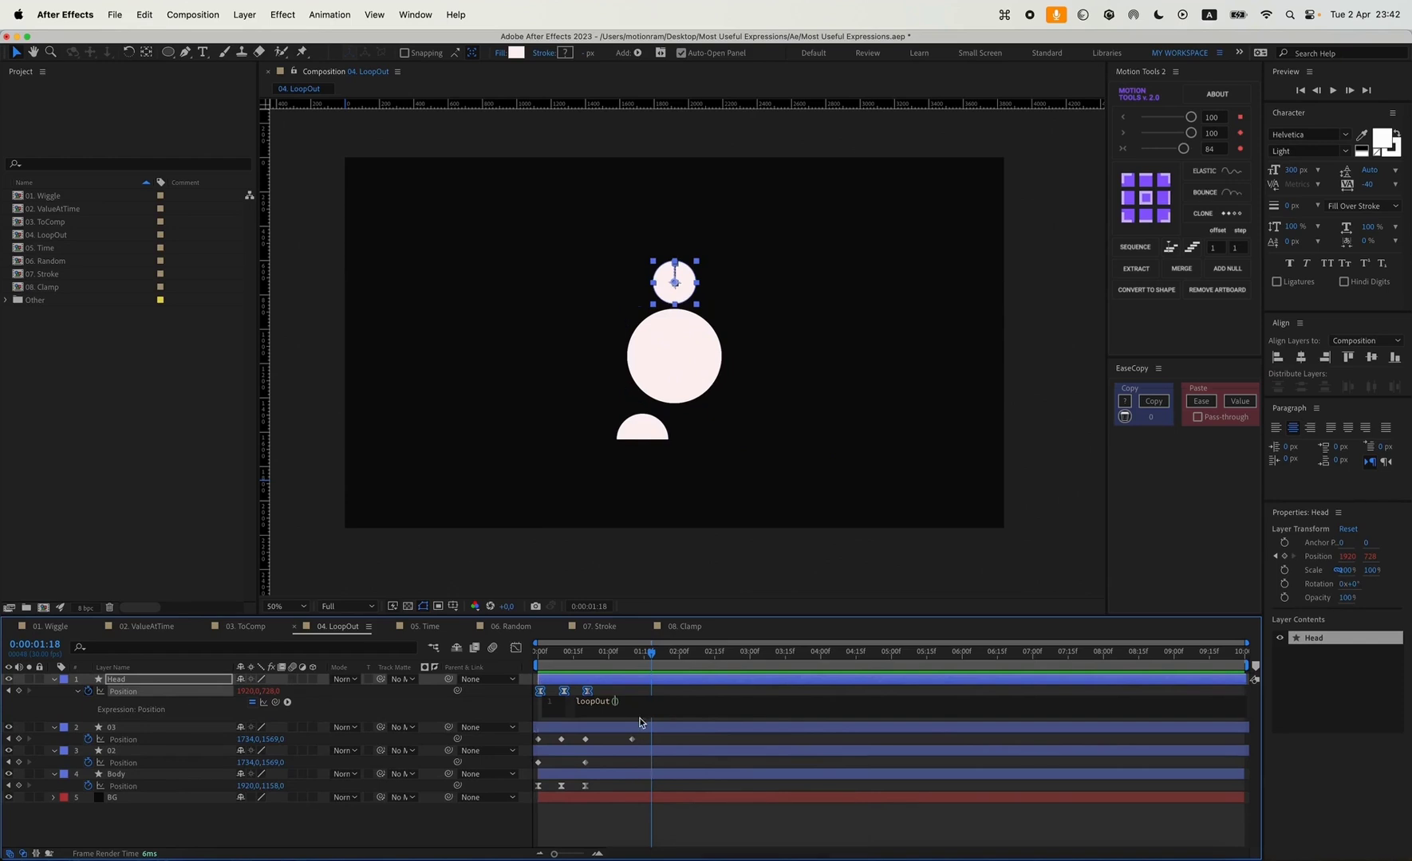
type("\"")
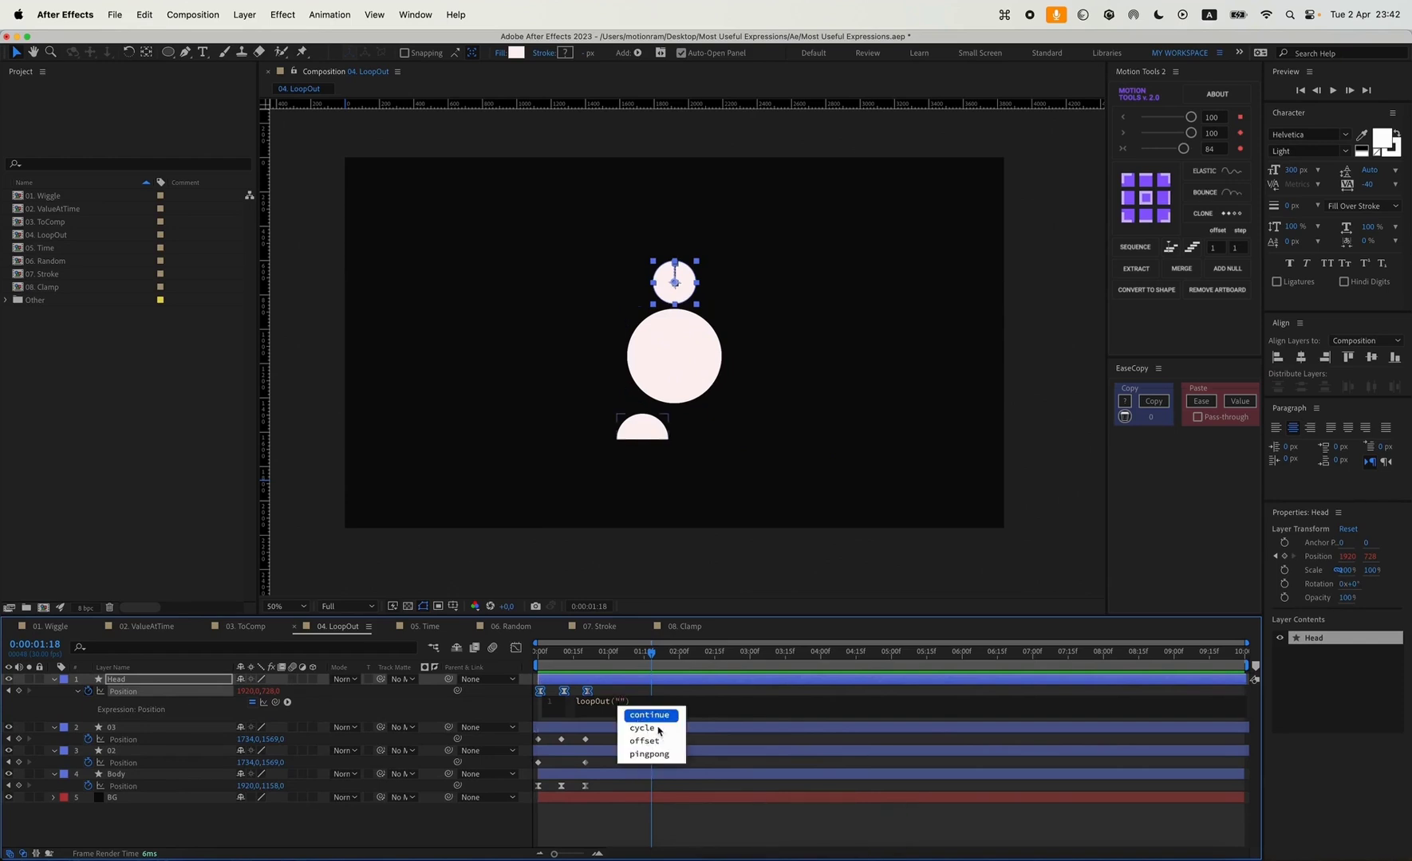
left_click(624, 703)
key("BackSpace")
key("BackSpace")
left_click(430, 712)
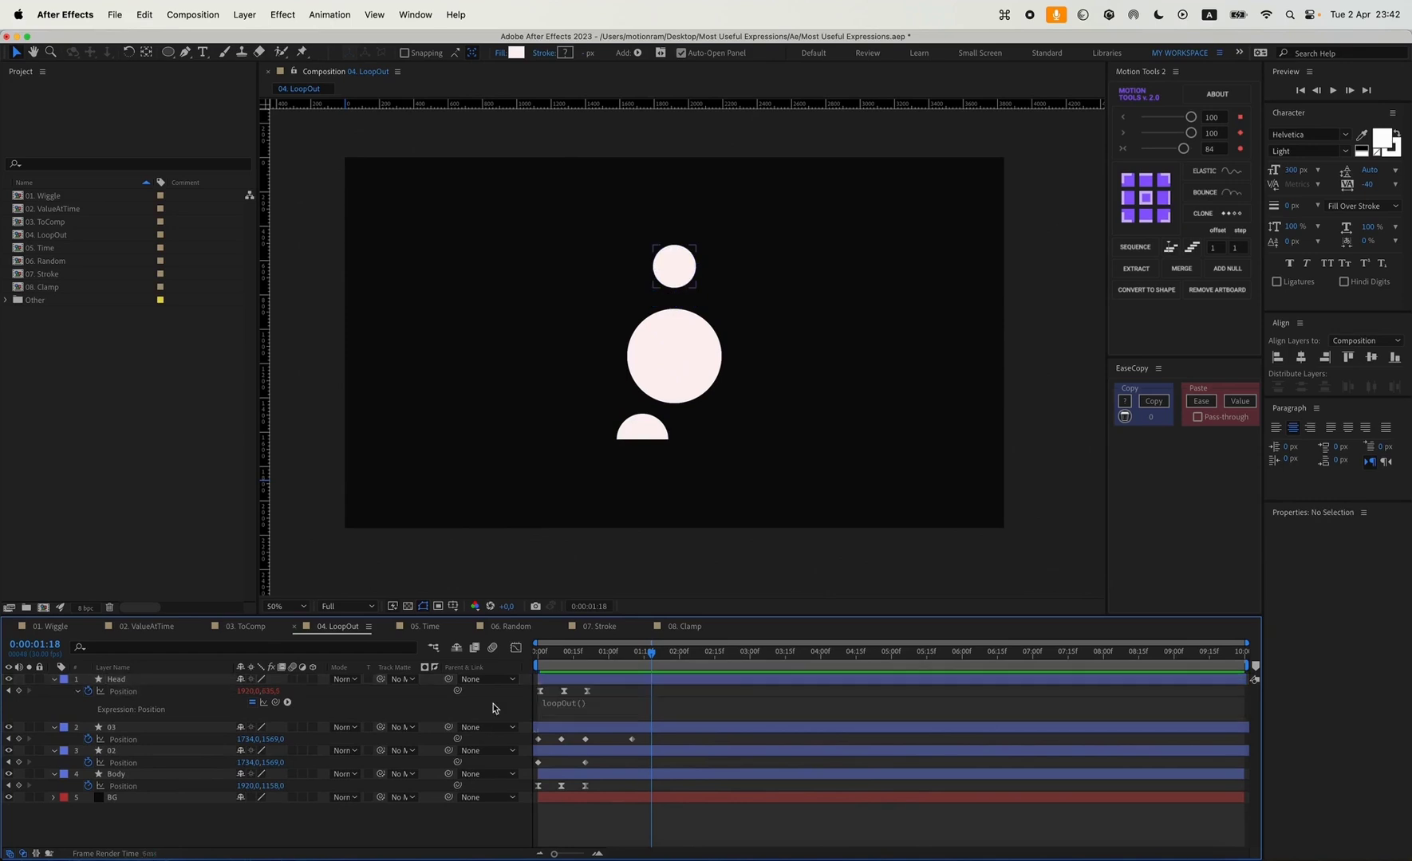
Step: Copy Head's loopOut() expression onto the Position of layers 03, 02 and Body
right_click(141, 690)
left_click(182, 800)
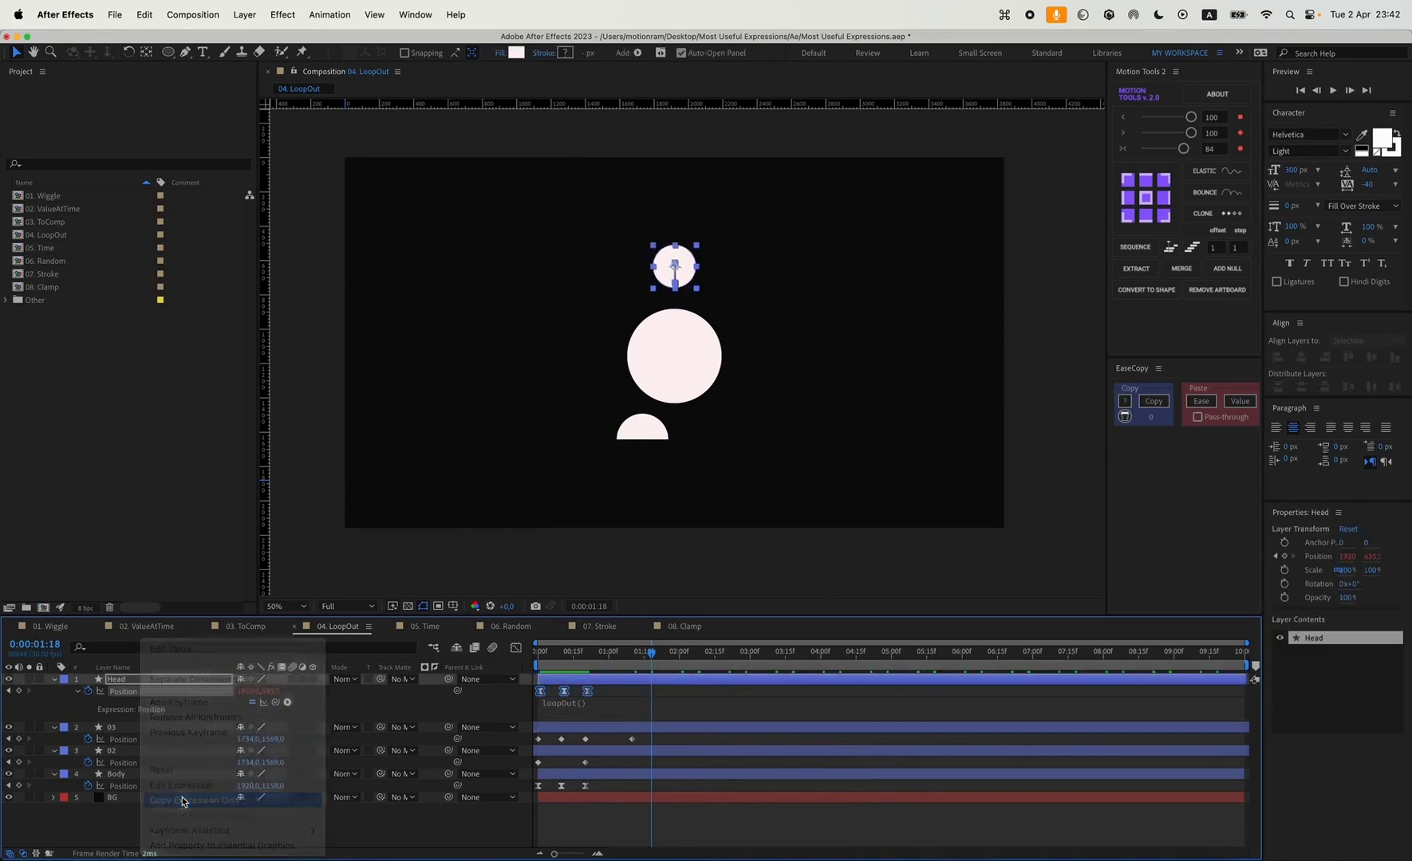
left_click(126, 764)
left_click(127, 741)
key("cmd+v")
left_click(126, 764)
key("cmd+v")
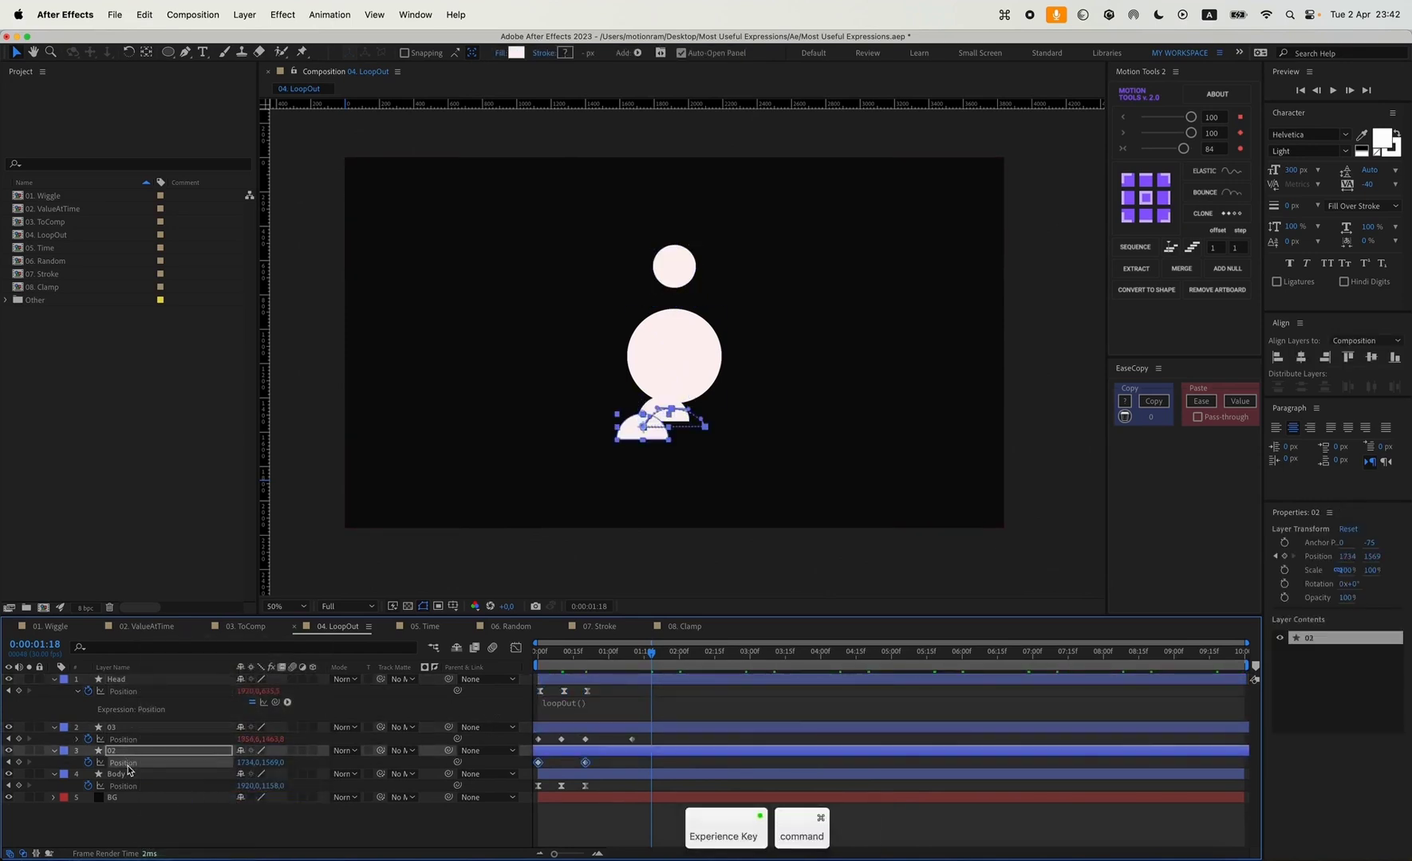
left_click(126, 787)
key("cmd+v")
left_click(286, 812)
Step: Return to the start and preview the looping figure
left_click(802, 671)
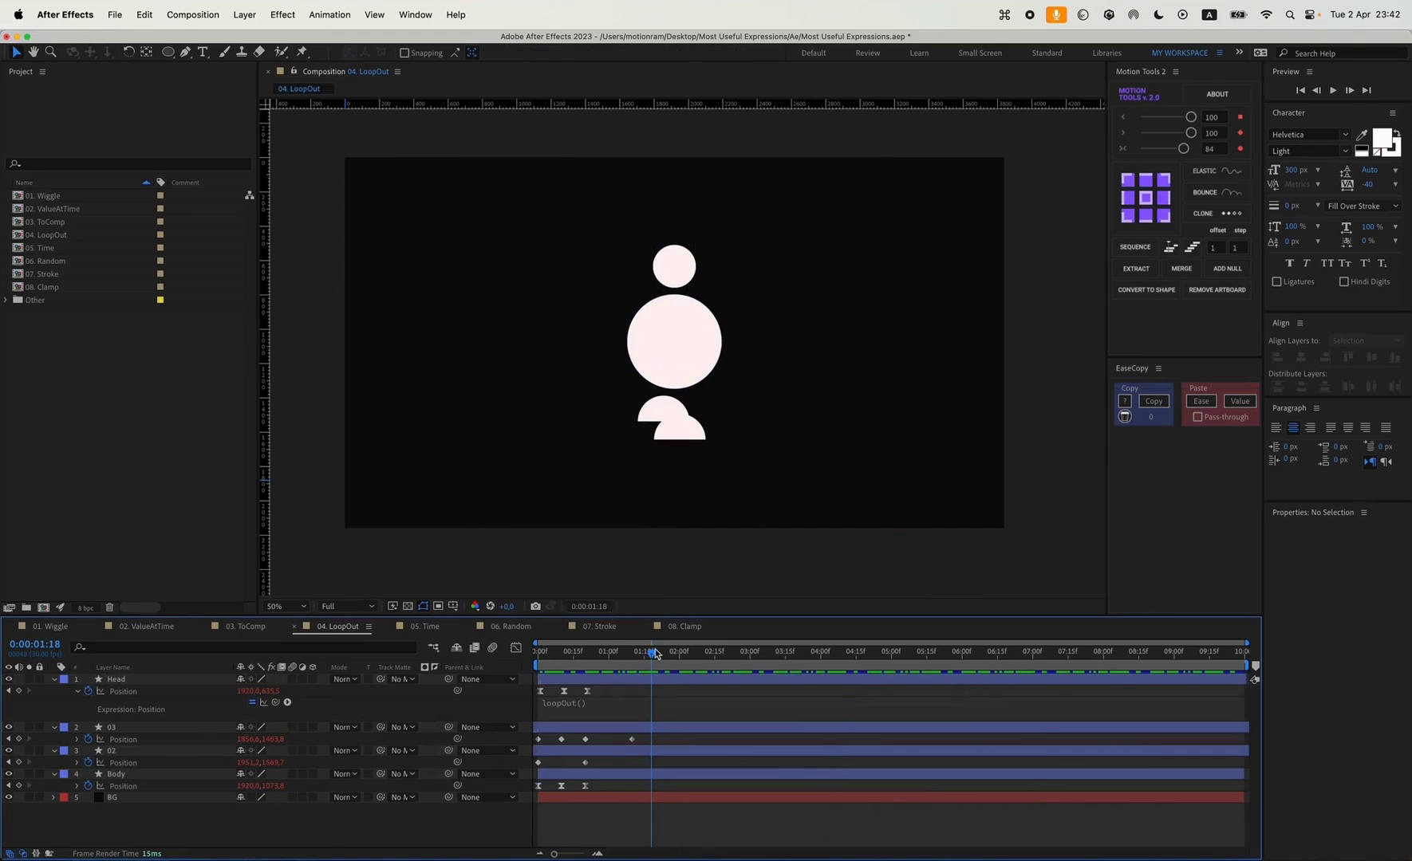
left_click_drag(656, 655, 516, 662)
key("space")
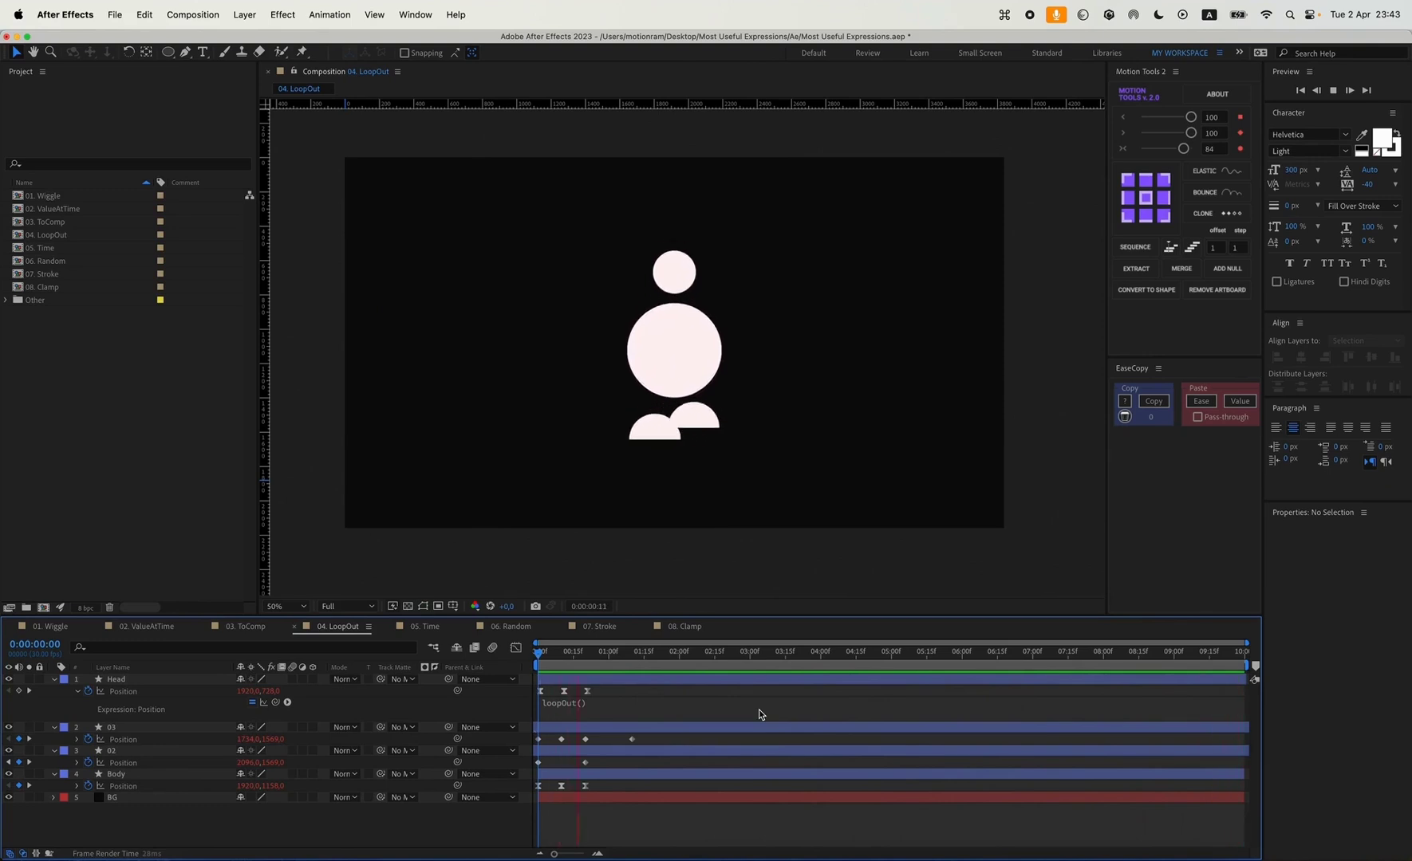
key("space")
Step: In 05. Time, drive the Triangle's Rotation with time*20, preview it, and scrub back to 1:00
left_click(431, 628)
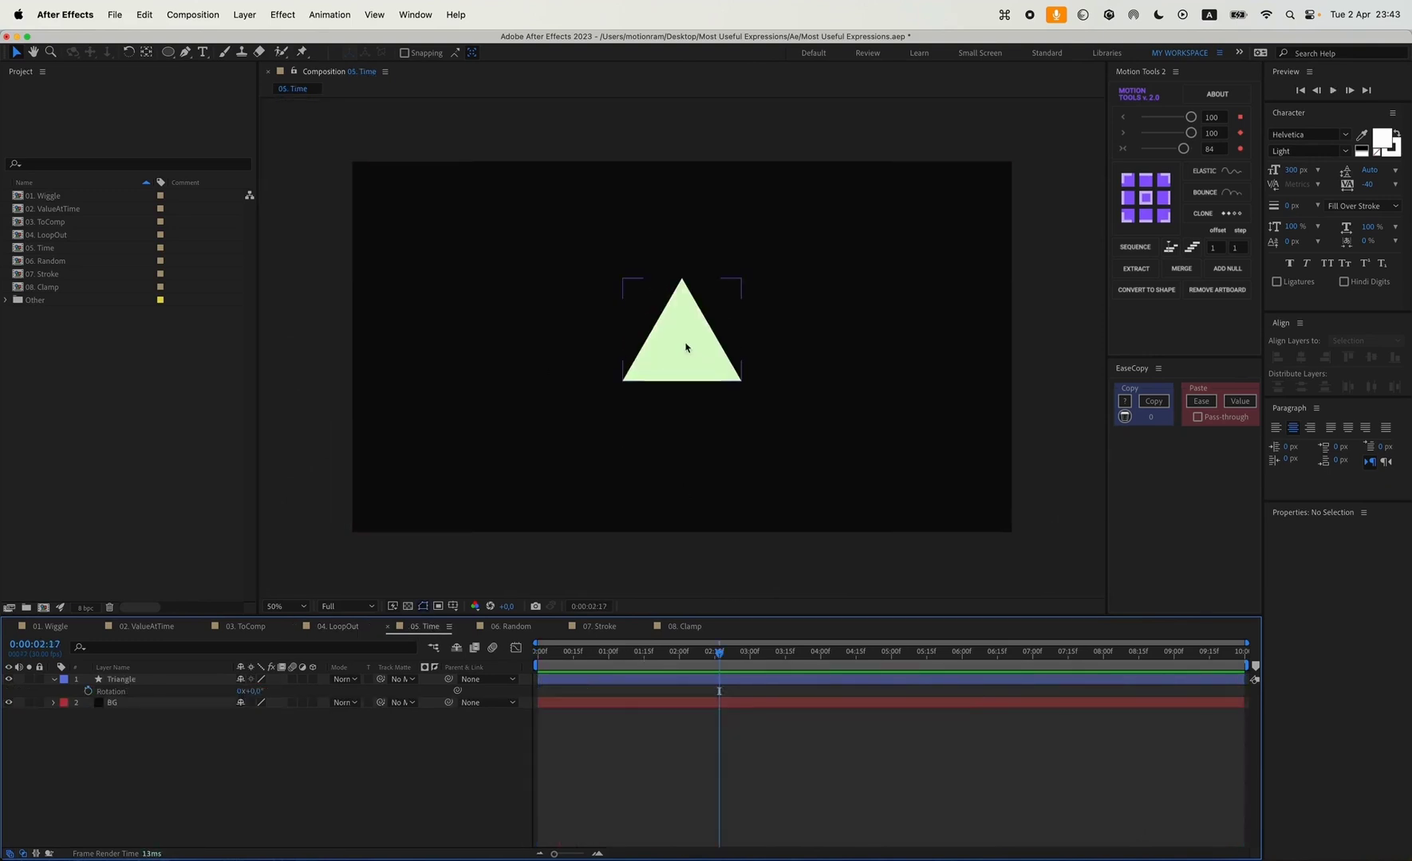
left_click_drag(689, 656, 488, 672)
left_click(88, 690, "alt")
type("time*")
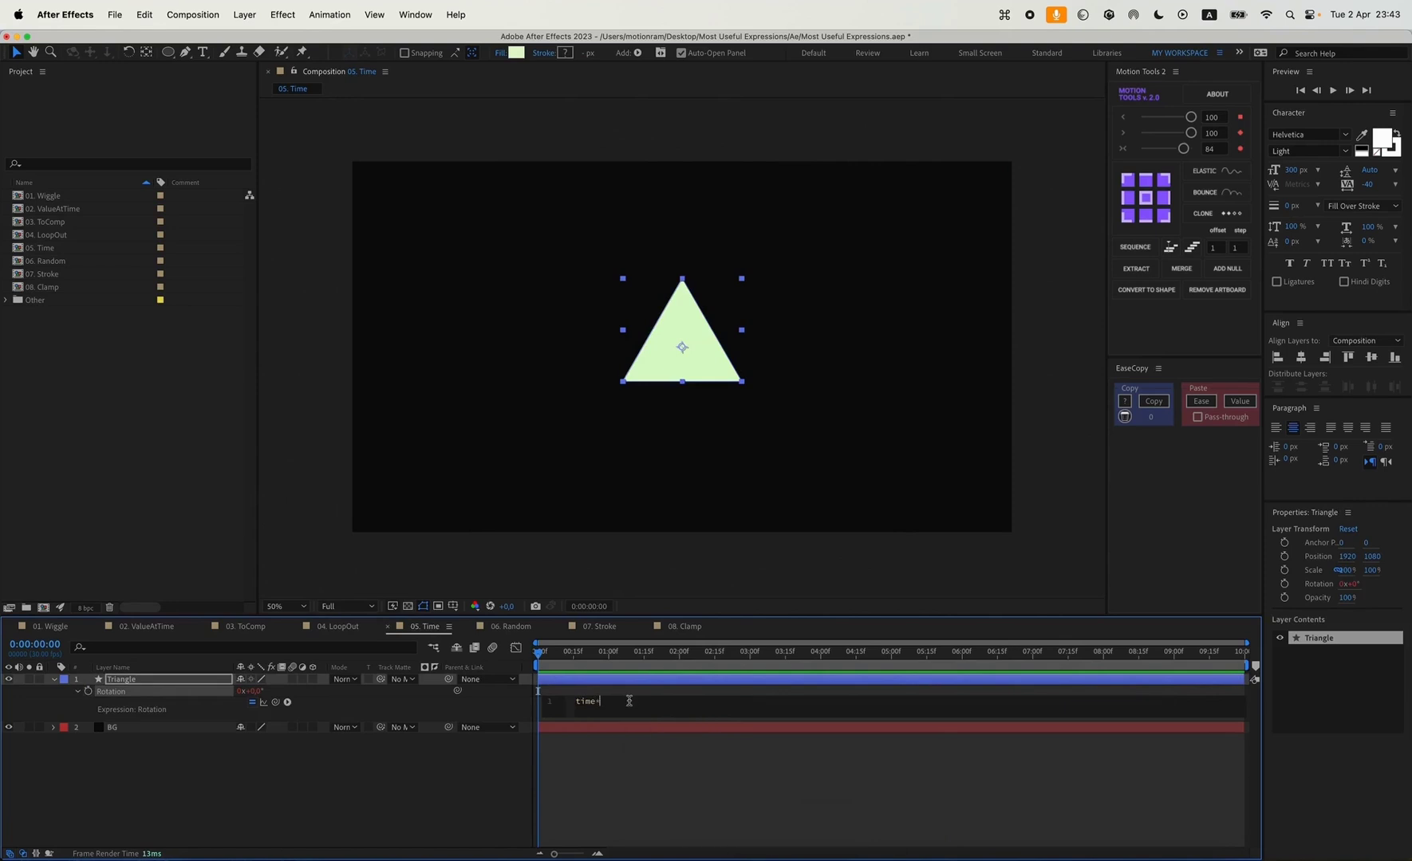
key("BackSpace")
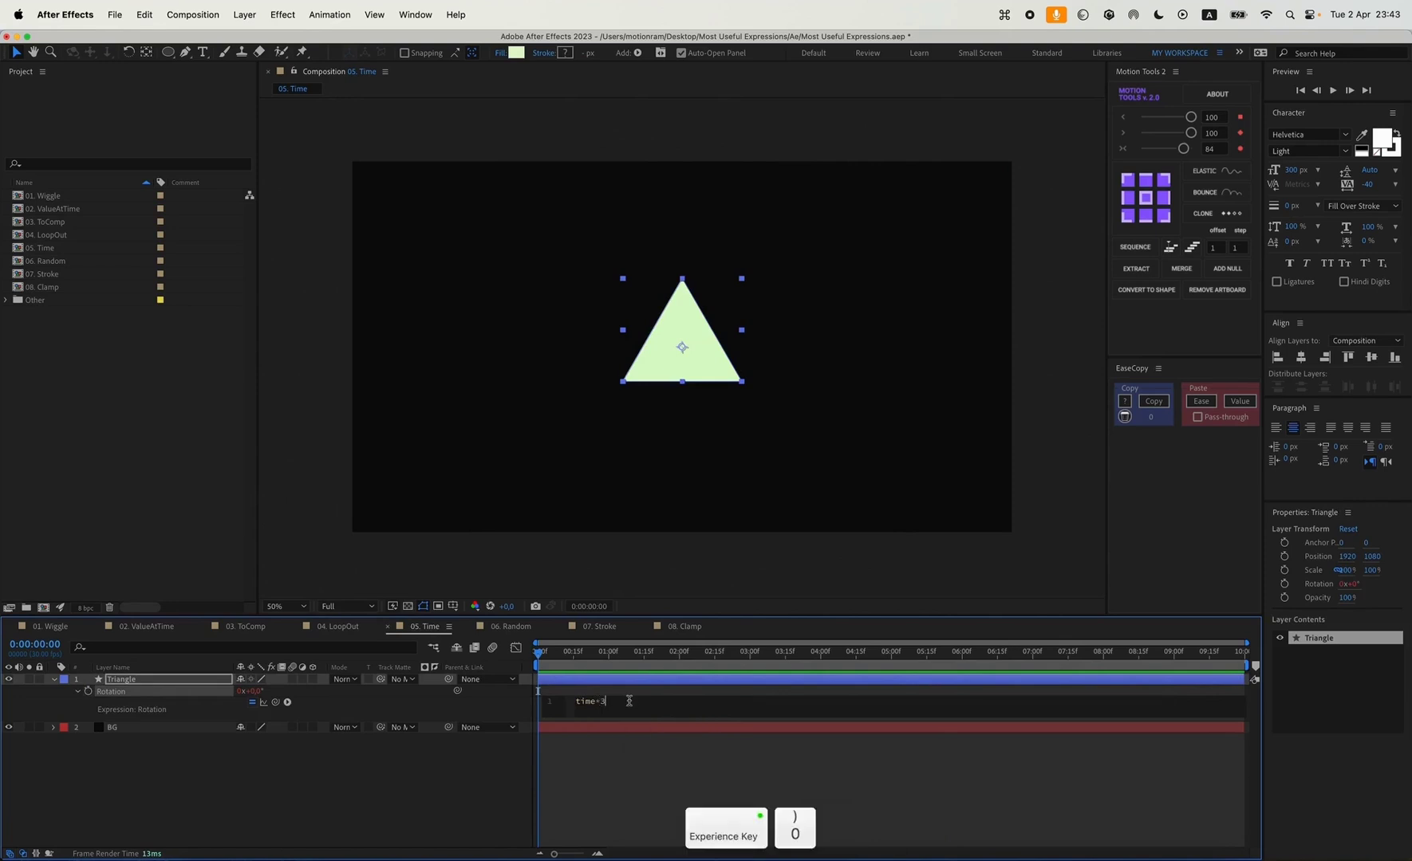
type("*20")
left_click(620, 665)
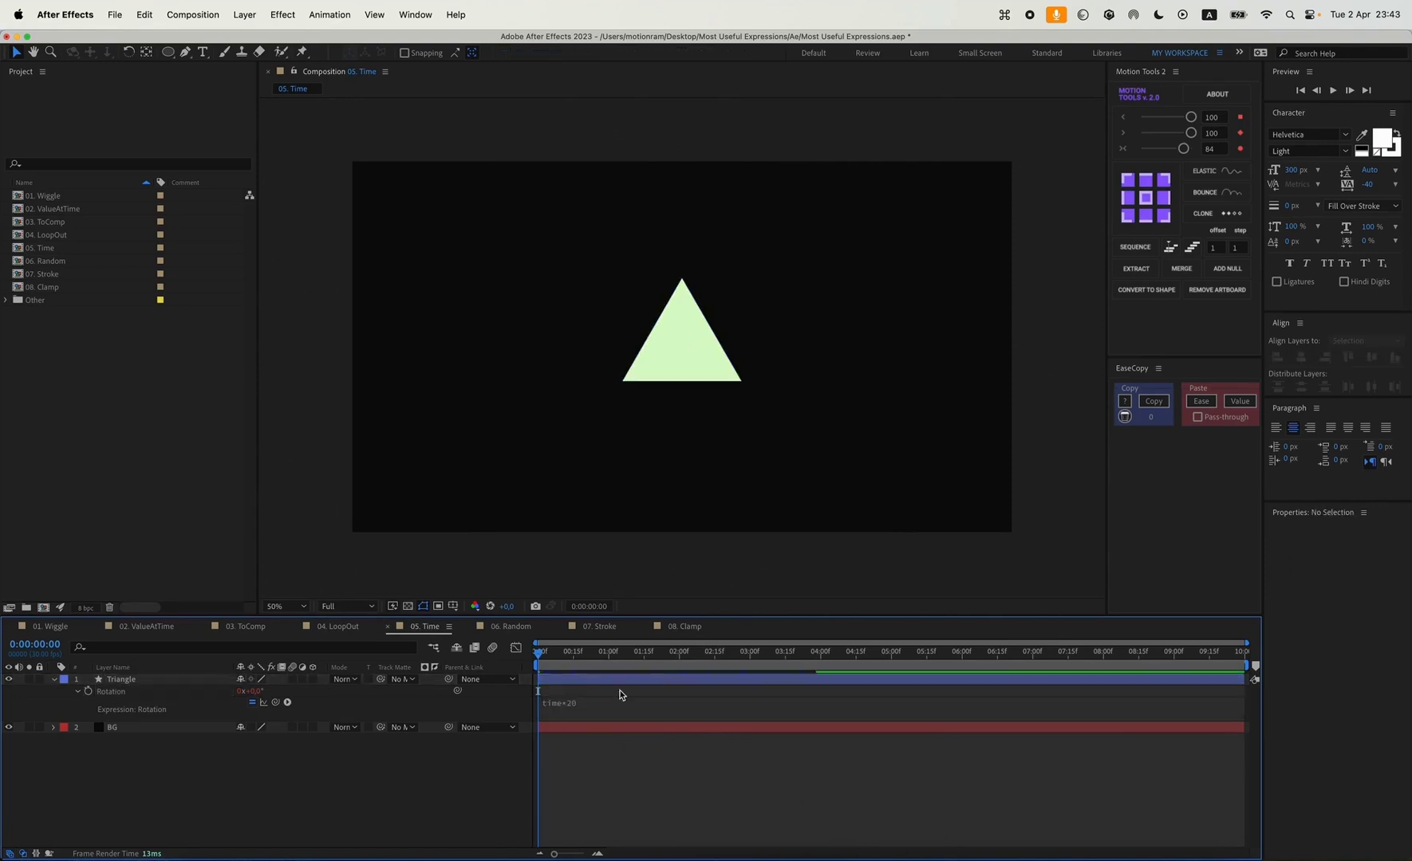
key("space")
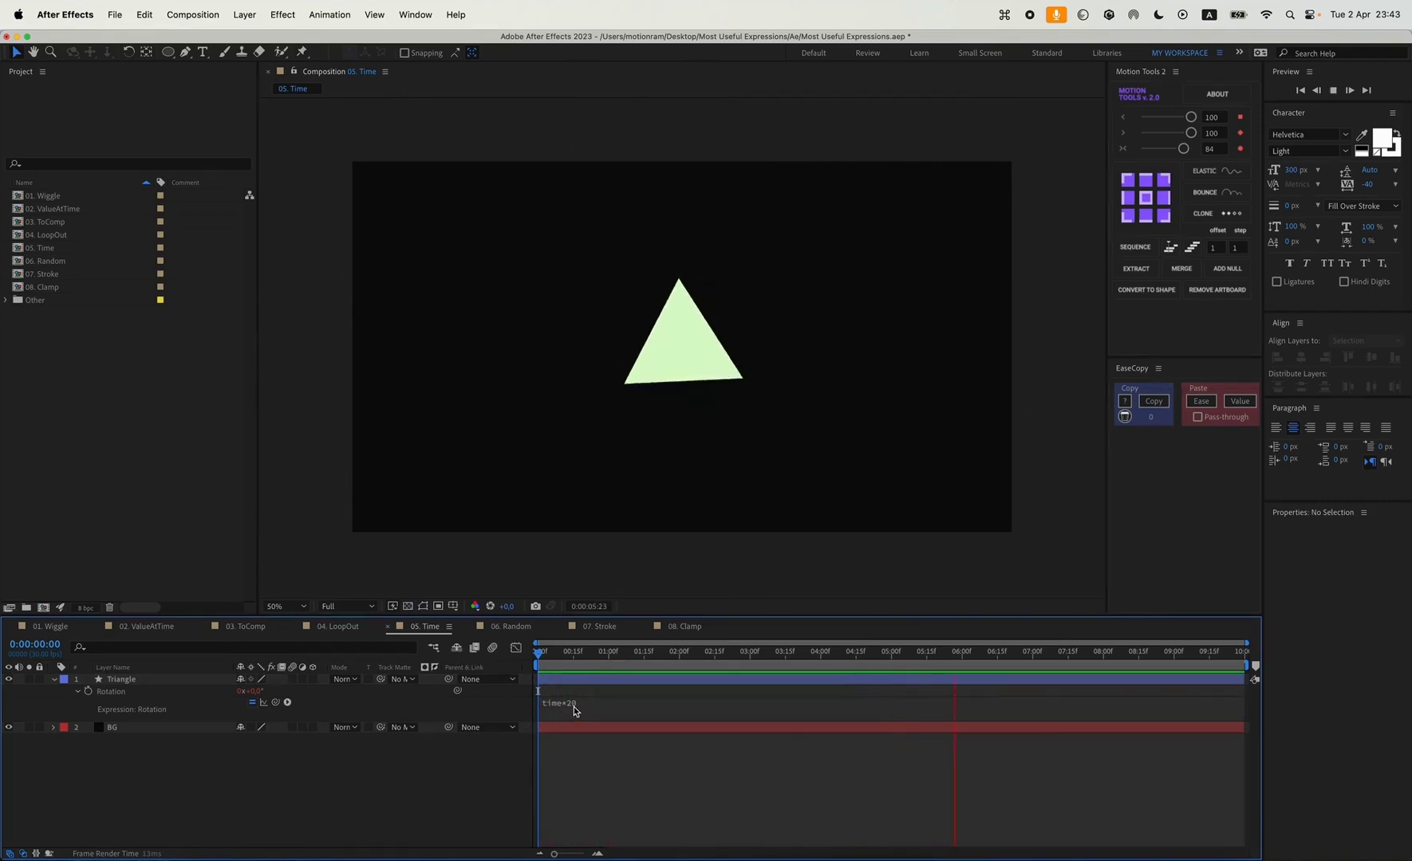
key("space")
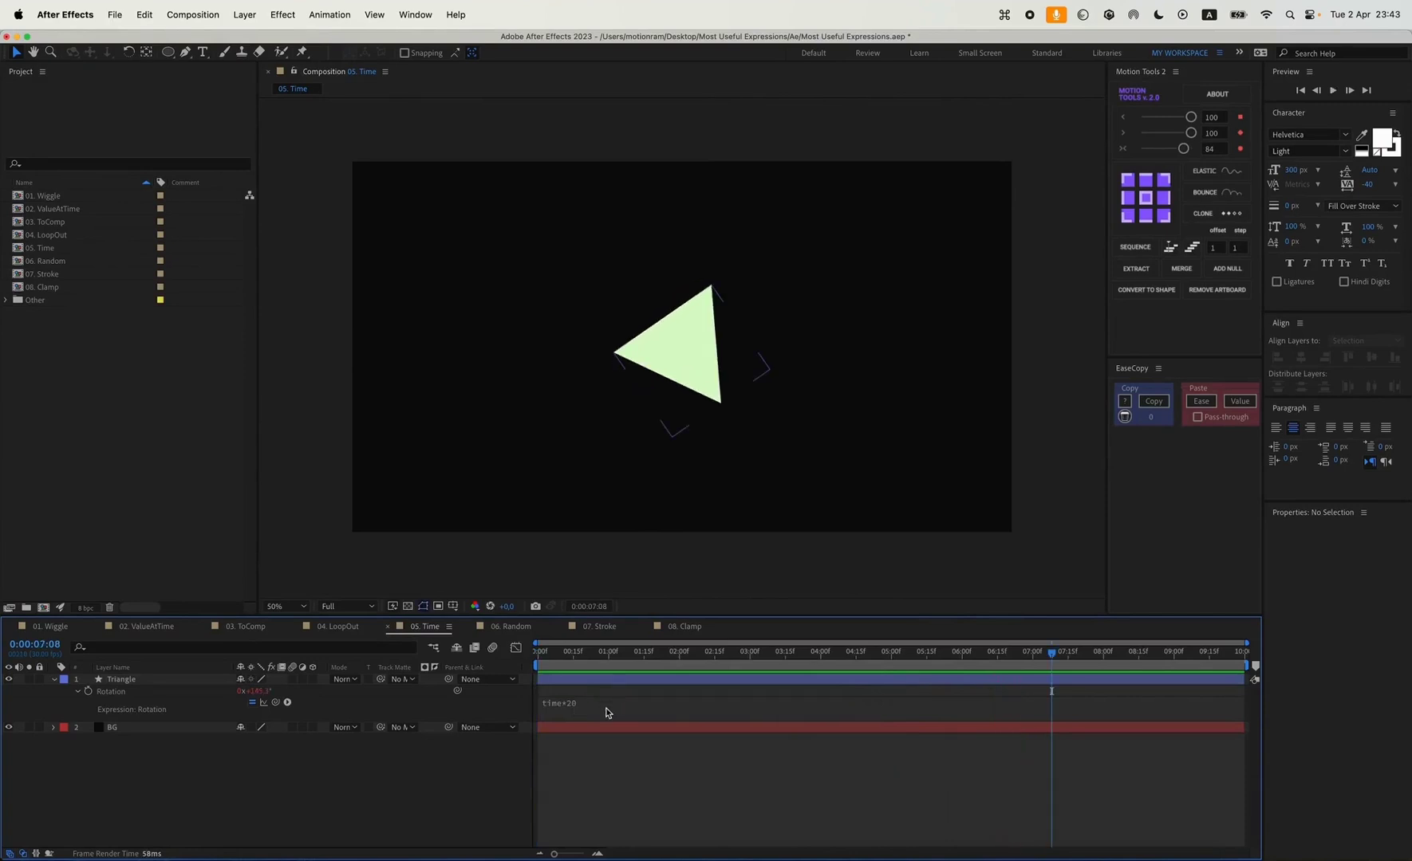
left_click_drag(628, 660, 609, 663)
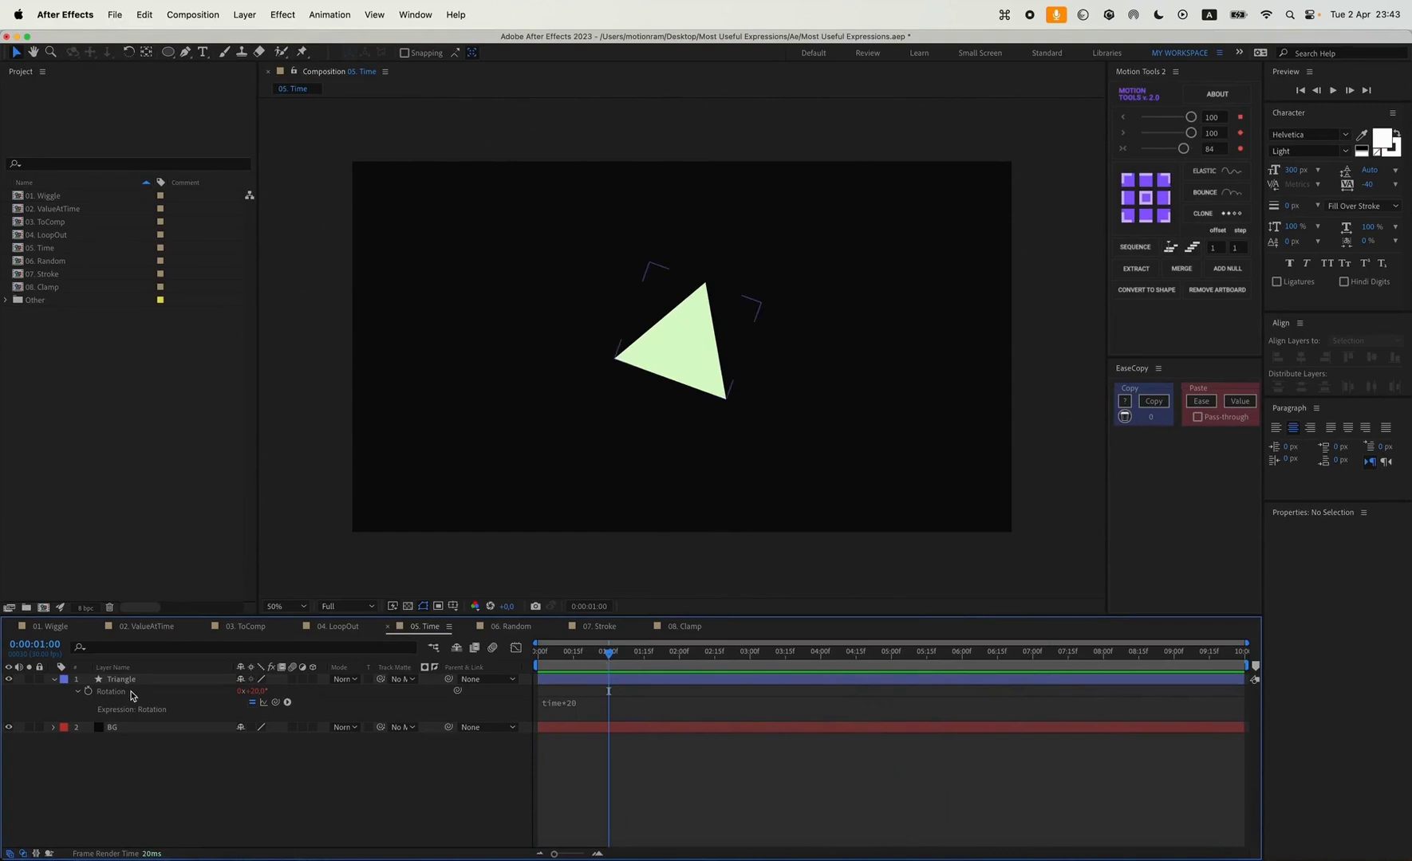
Step: Keyframe the triangle's Rotation at 1:00 and about 2:15 and ease the keyframes
left_click(101, 693)
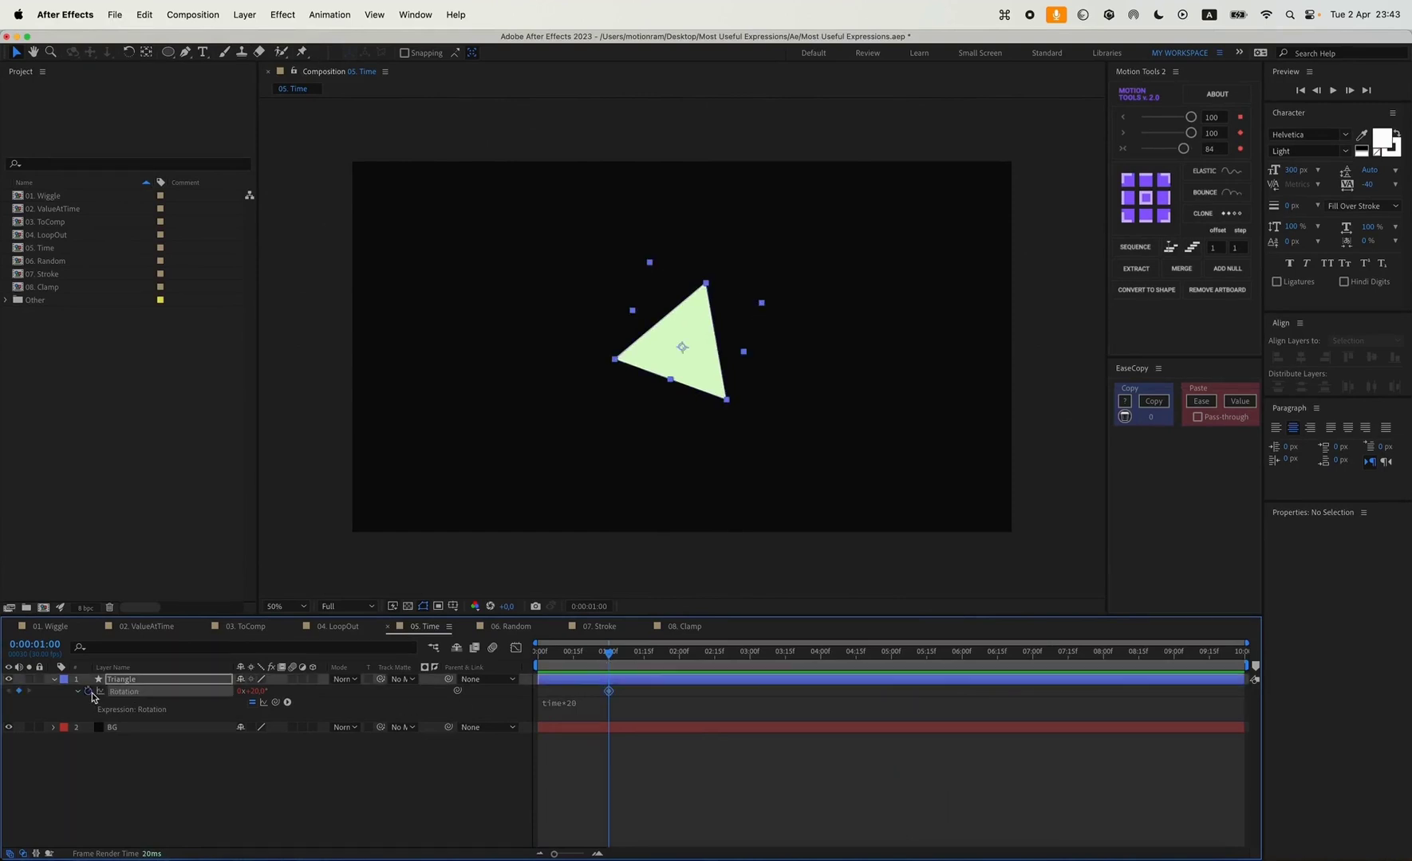
left_click(680, 664)
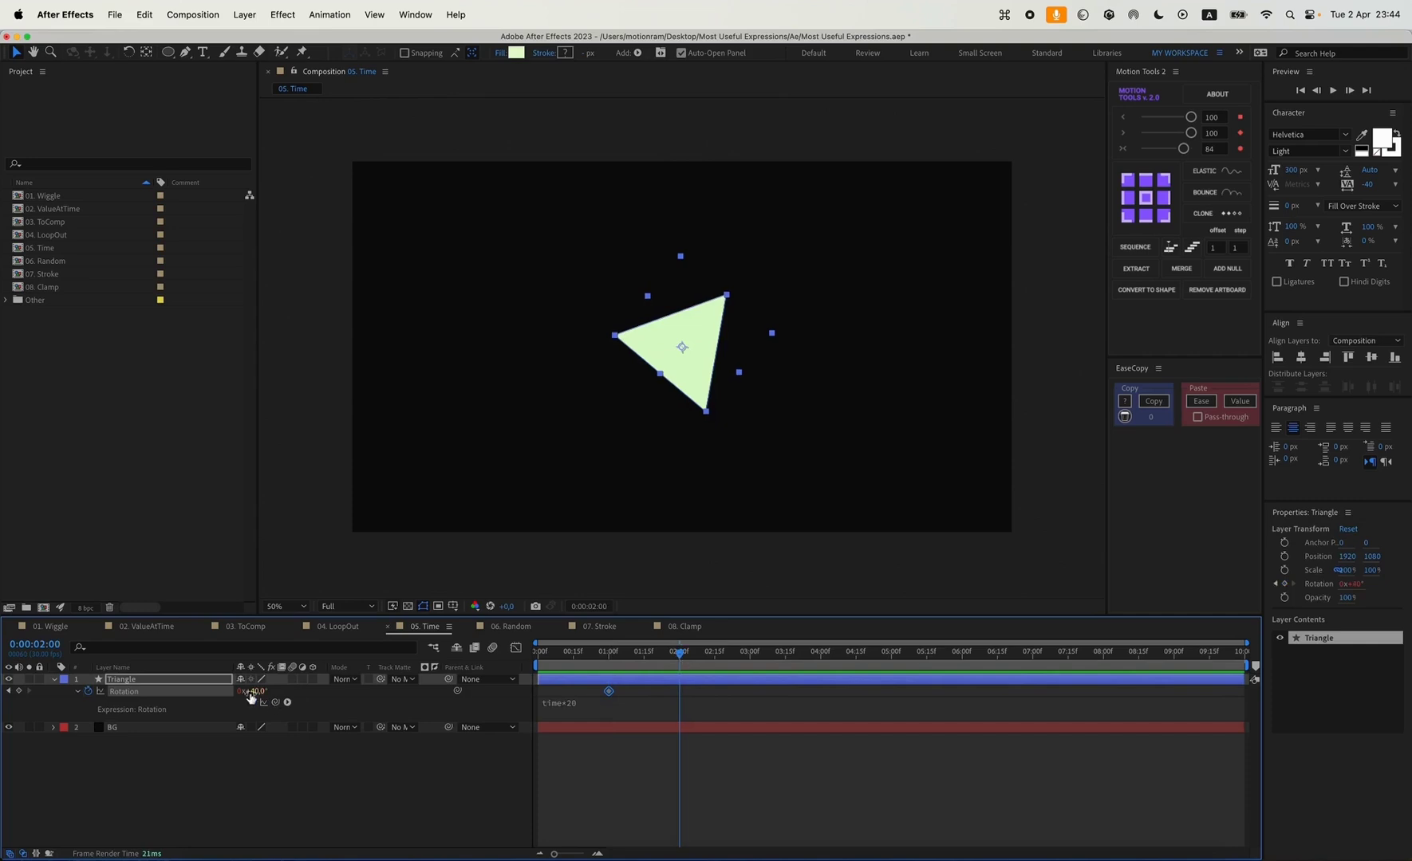
left_click_drag(252, 692, 230, 692)
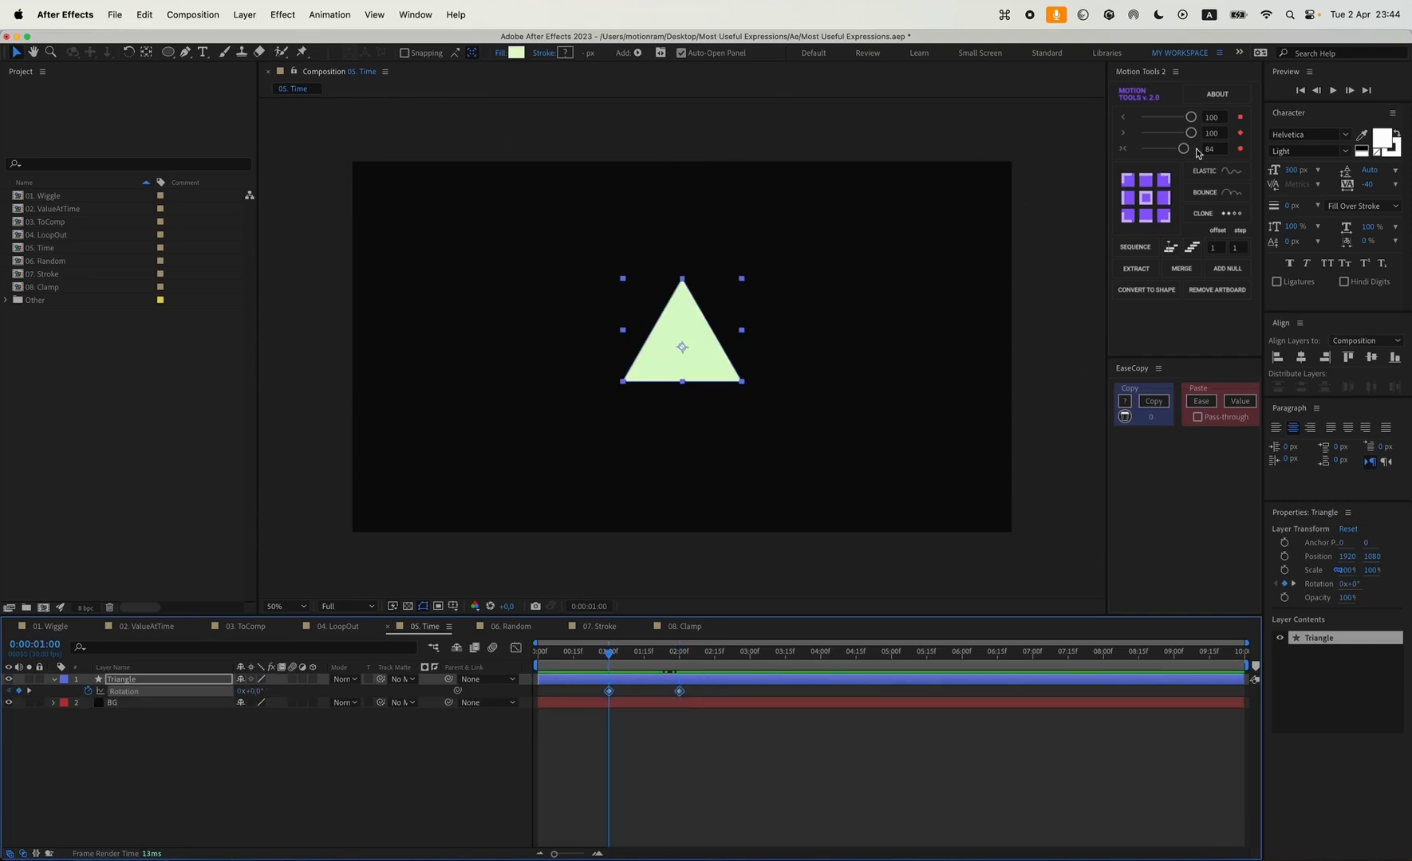
left_click(1184, 151)
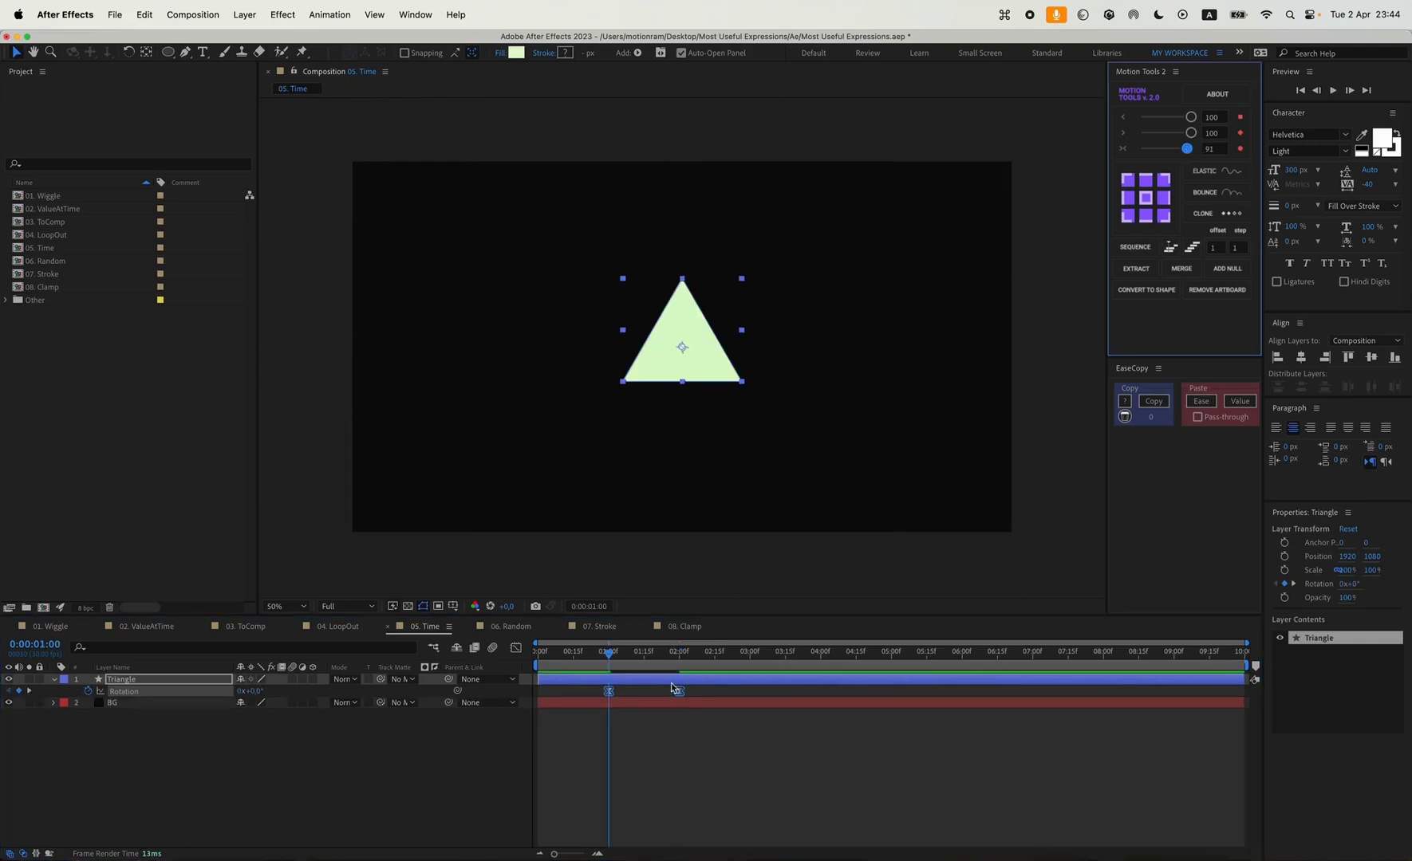
left_click(594, 655)
key("space")
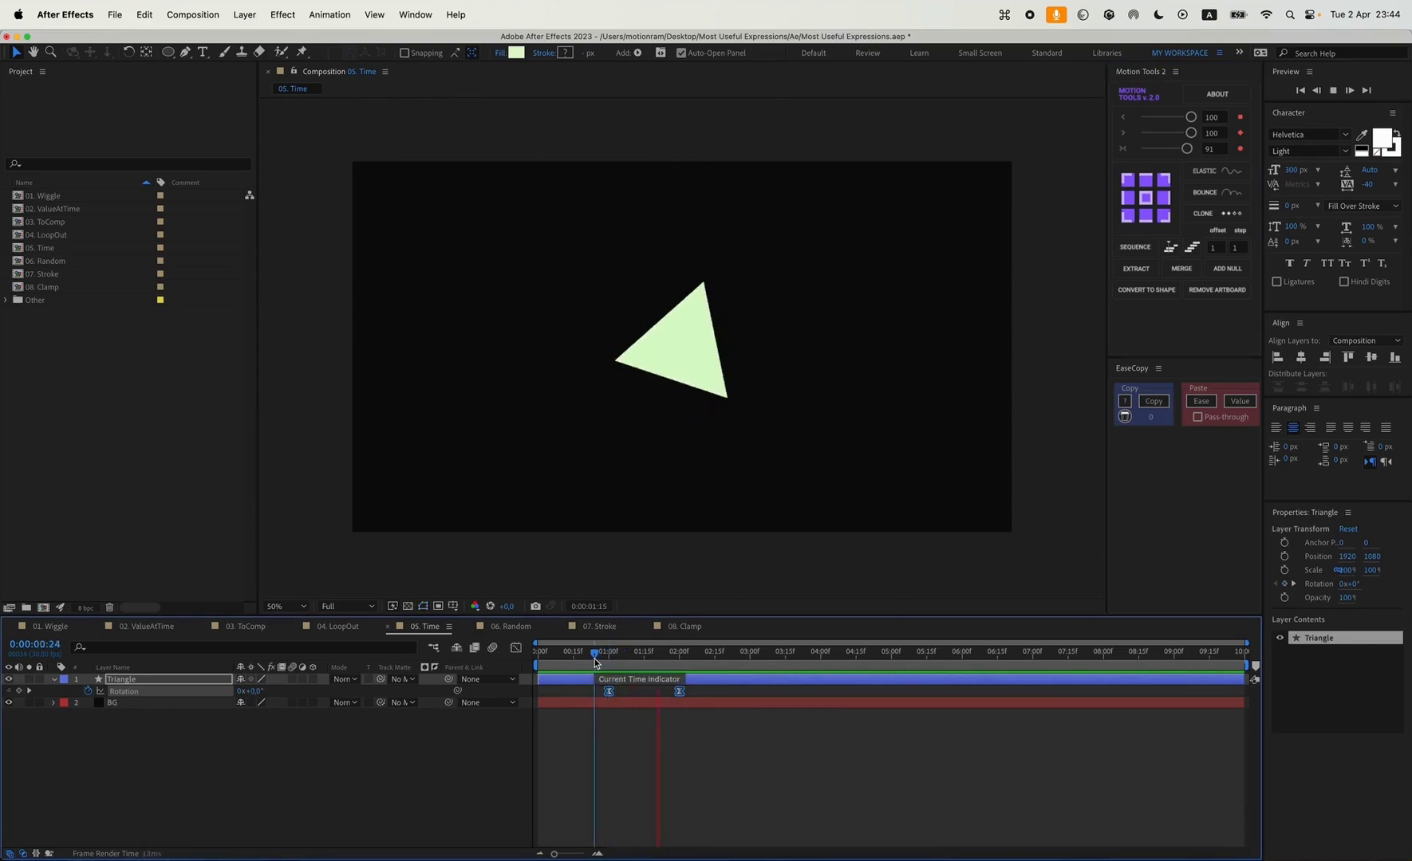
left_click(725, 740)
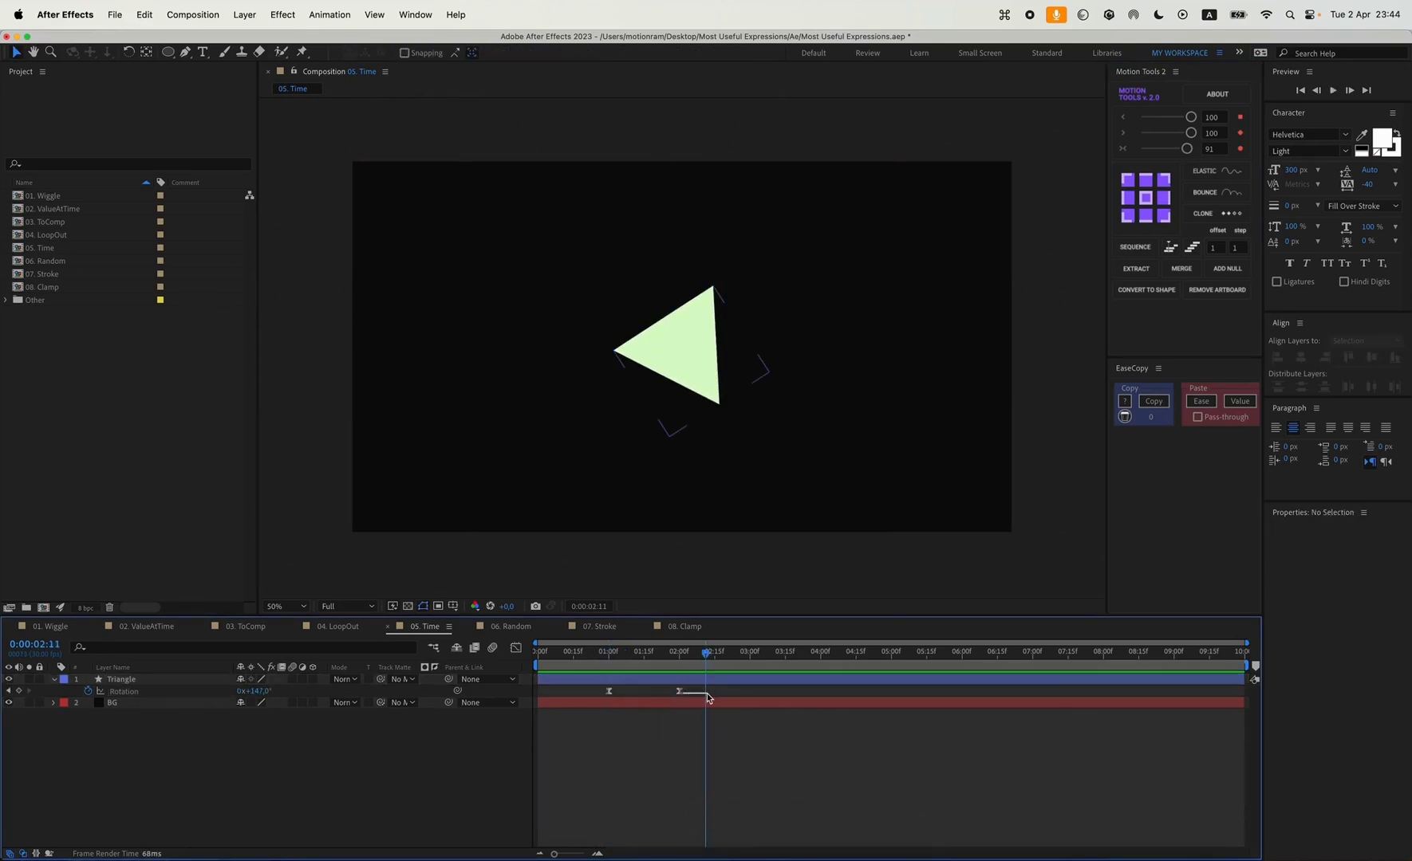
left_click_drag(676, 692, 709, 691)
left_click(611, 656)
key("space")
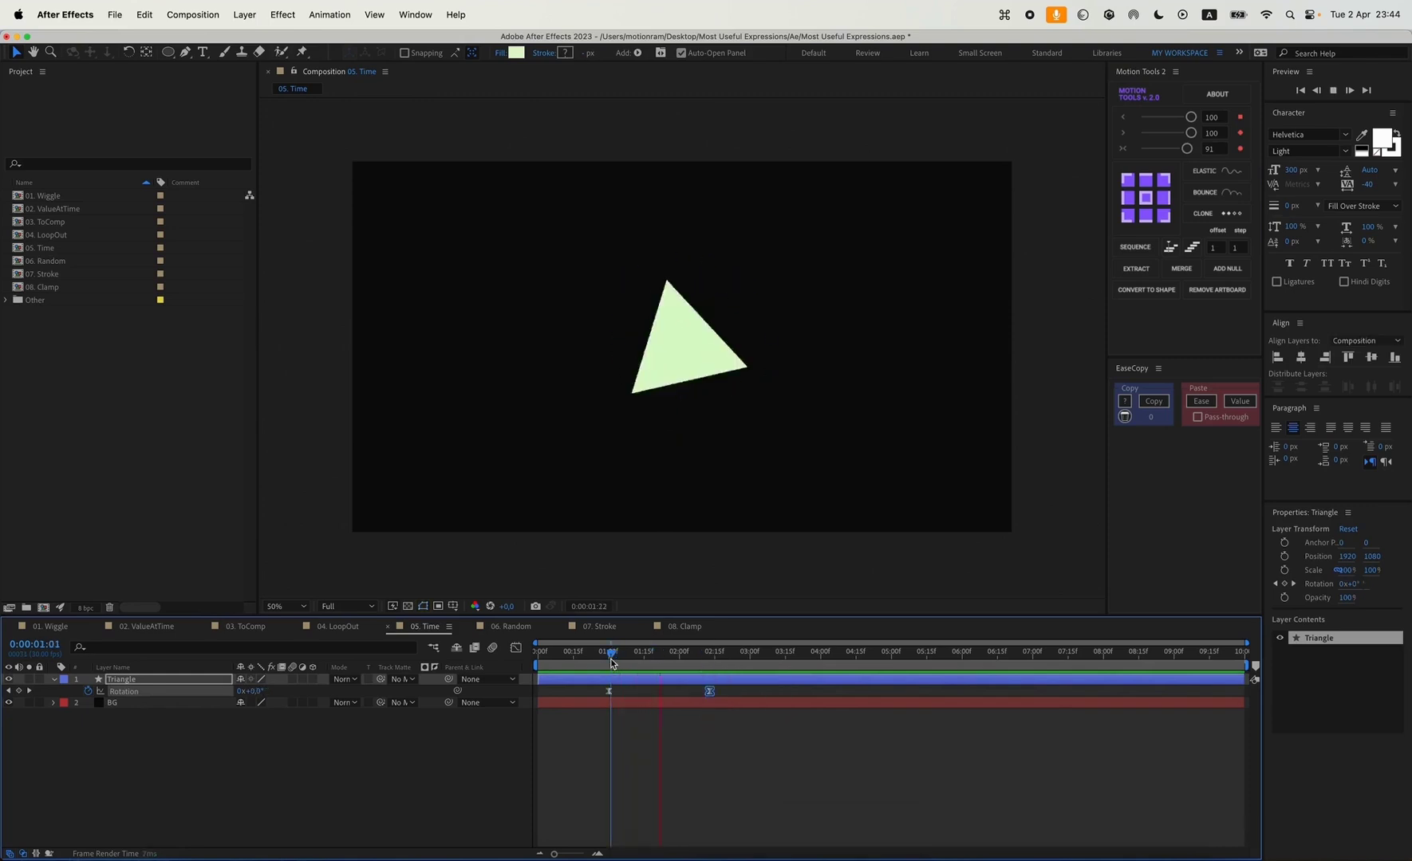
key("space")
Step: Add a time*15+value Rotation expression and preview the spin layered on the keyframes
left_click(88, 691, "alt")
type("time*15+value")
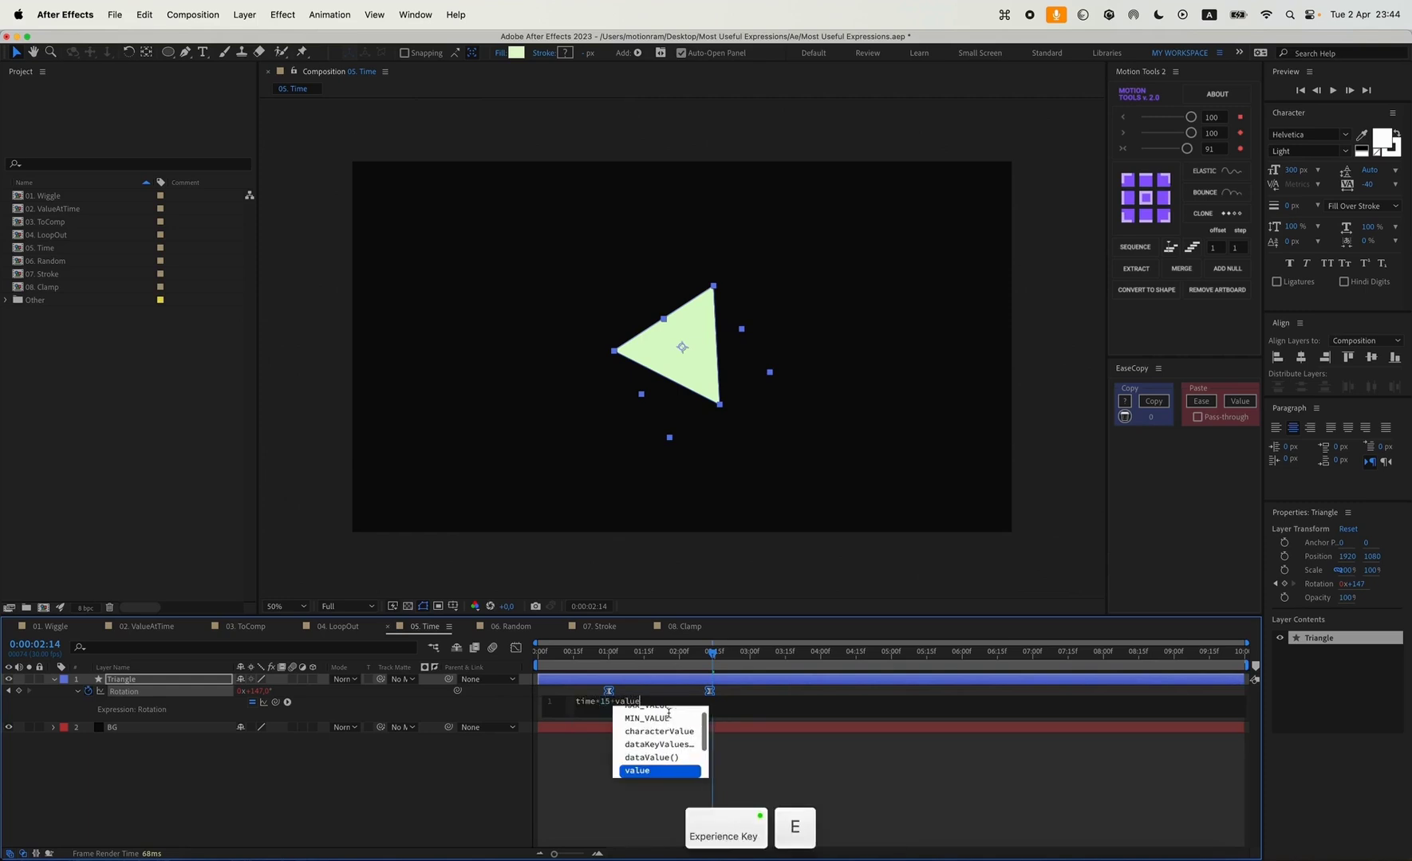
left_click(662, 767)
key("space")
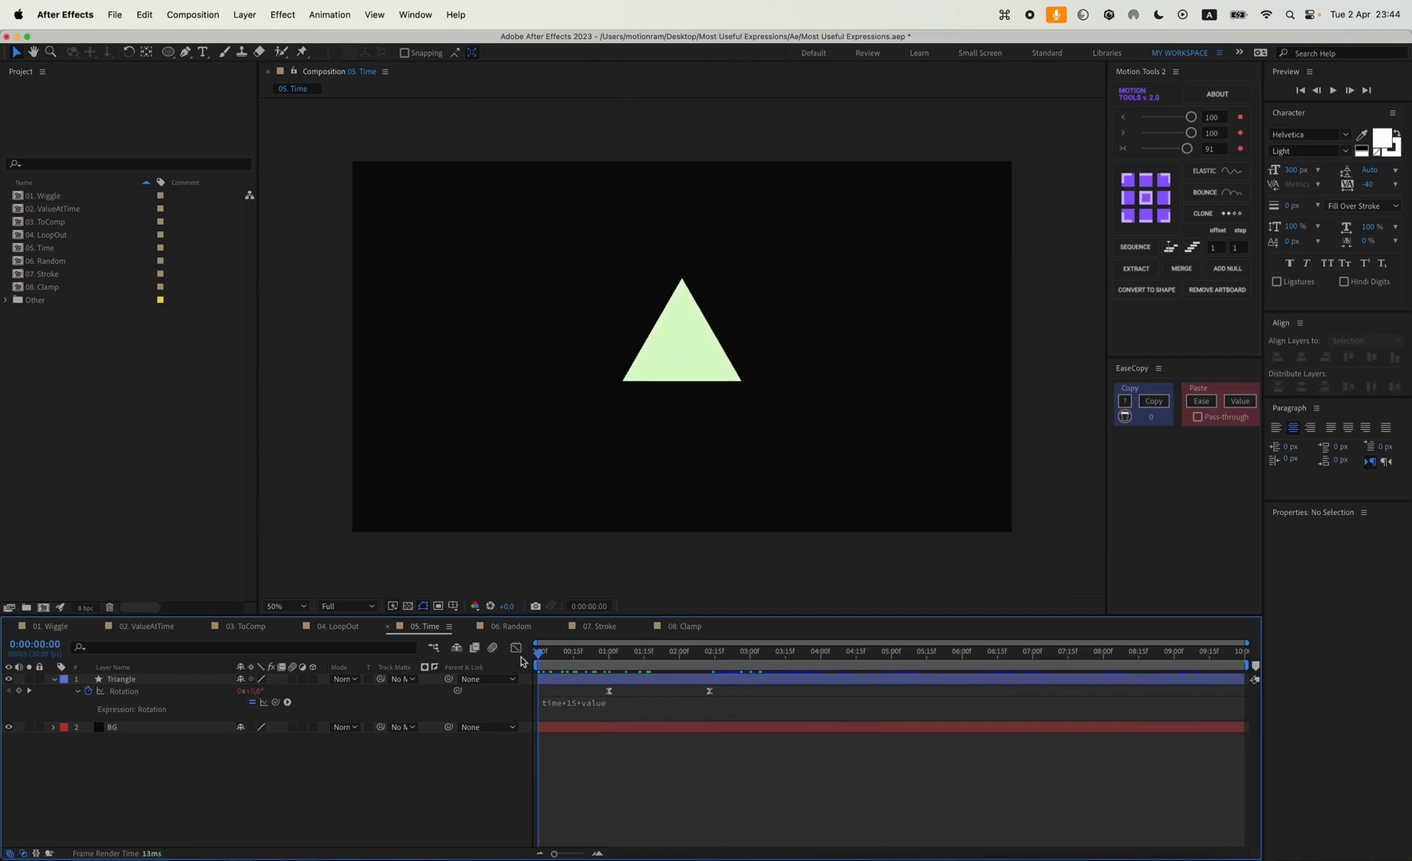
key("space")
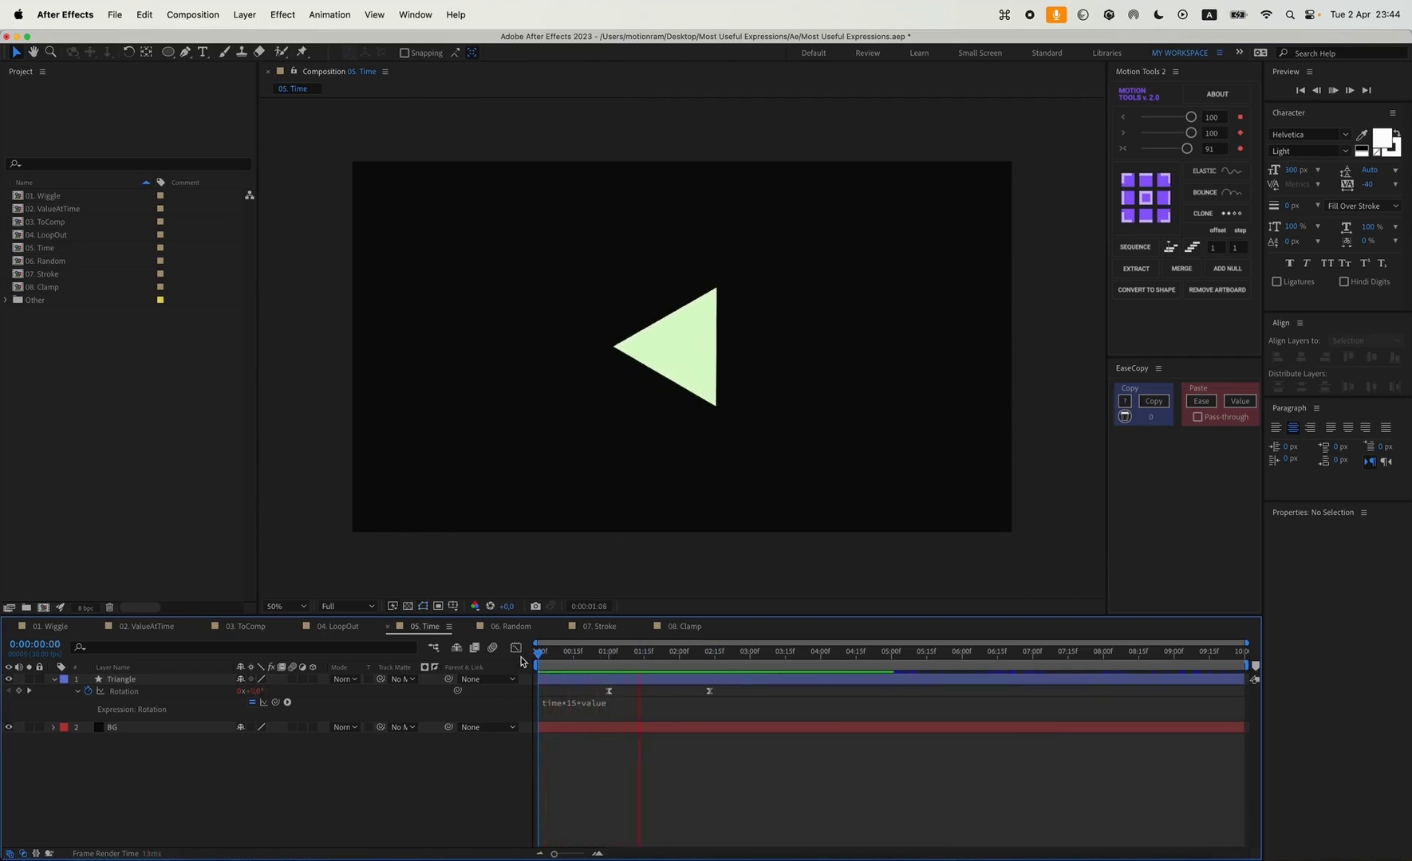
key("space")
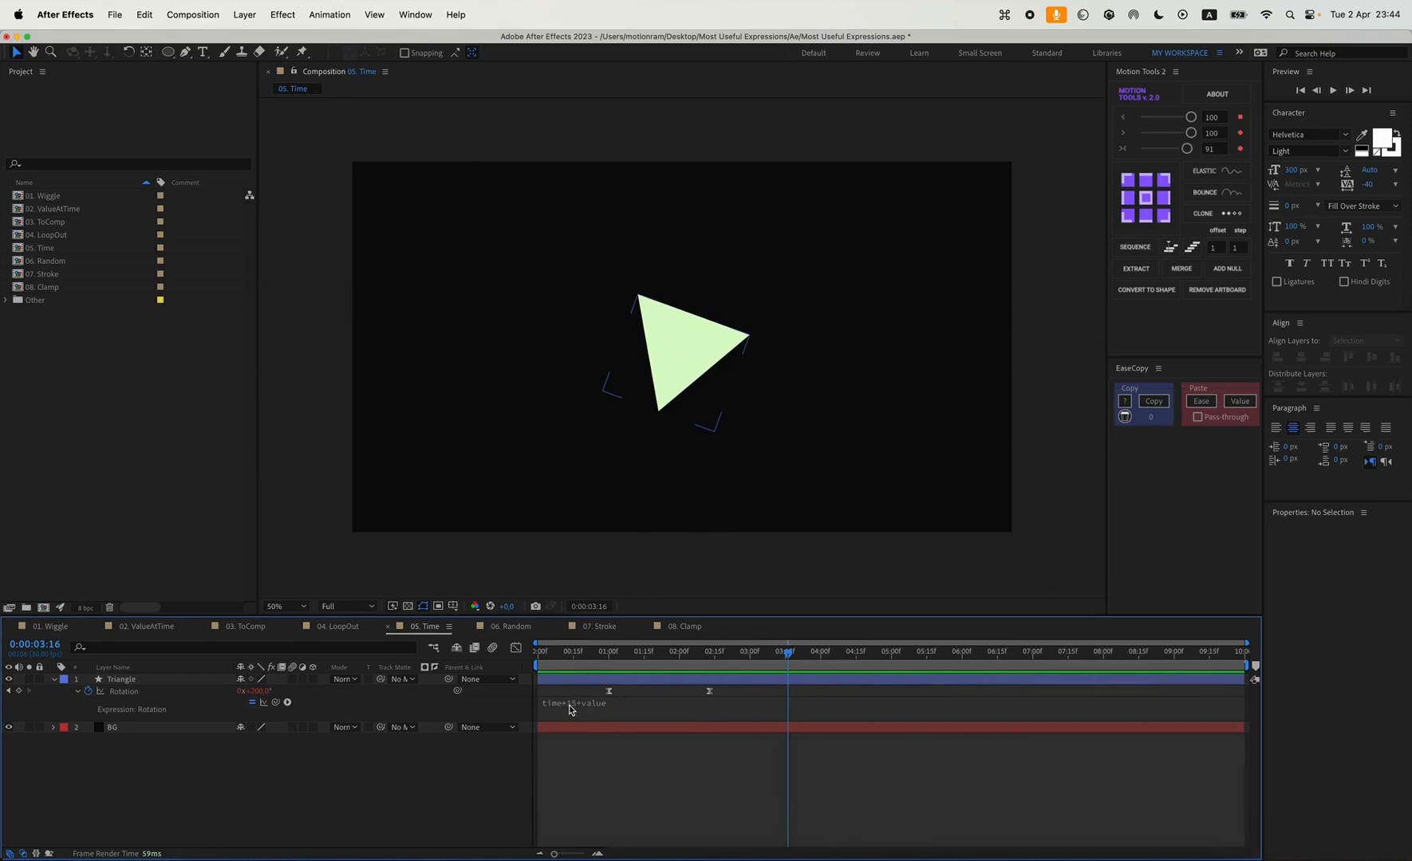
left_click_drag(612, 661, 653, 662)
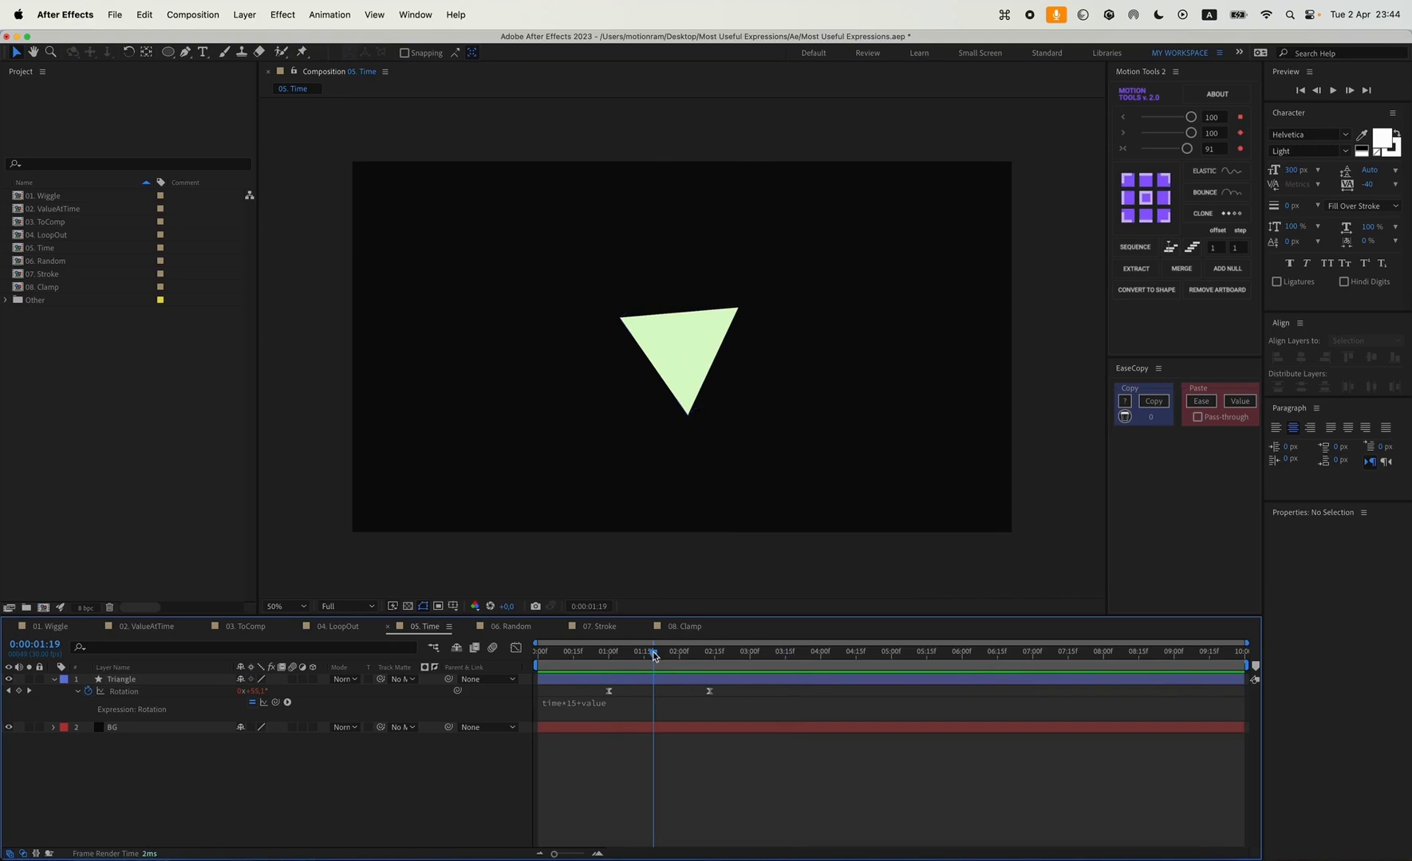
left_click_drag(653, 656, 711, 668)
left_click(302, 715)
key("space")
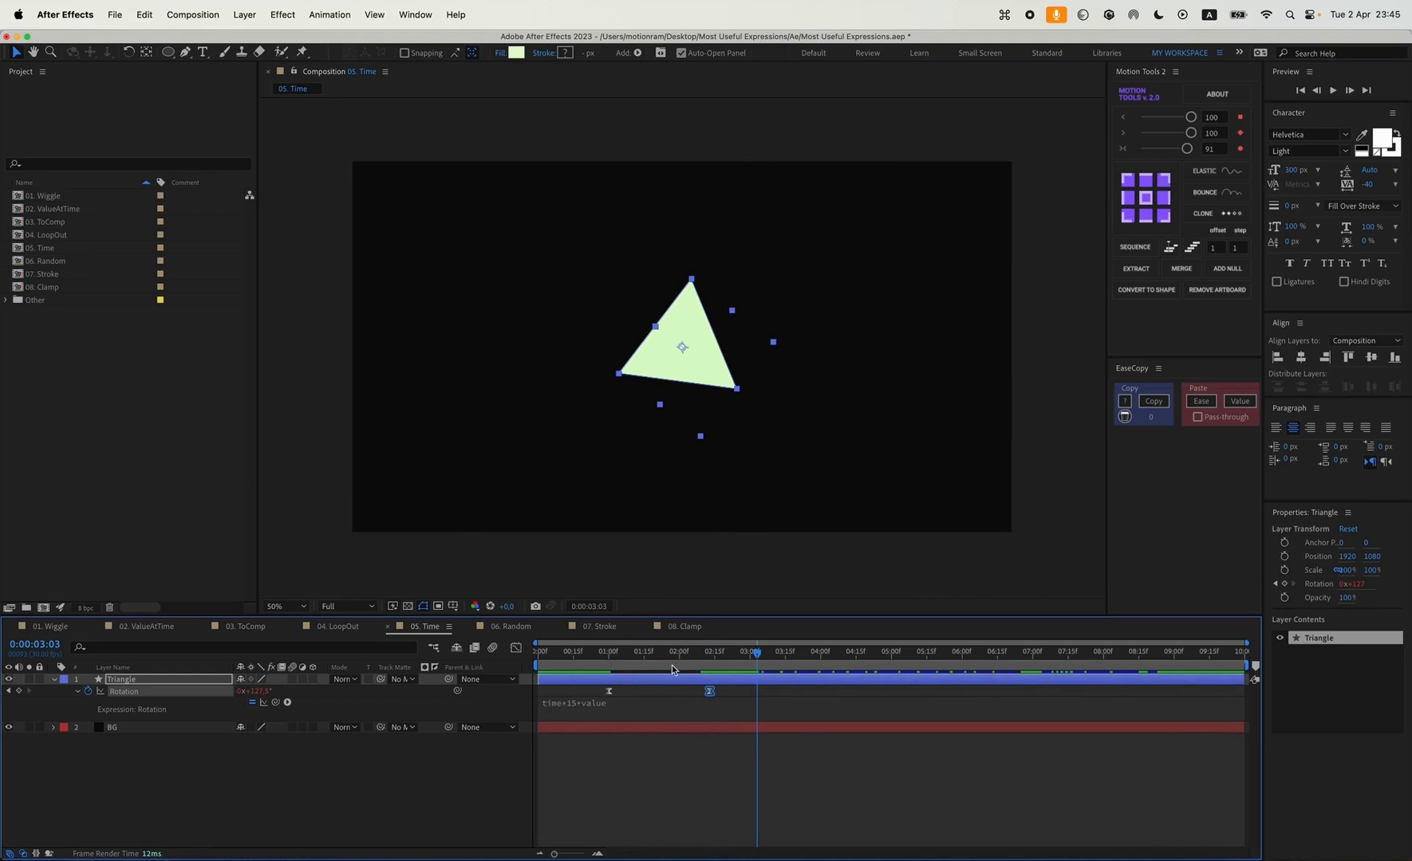
key("Home")
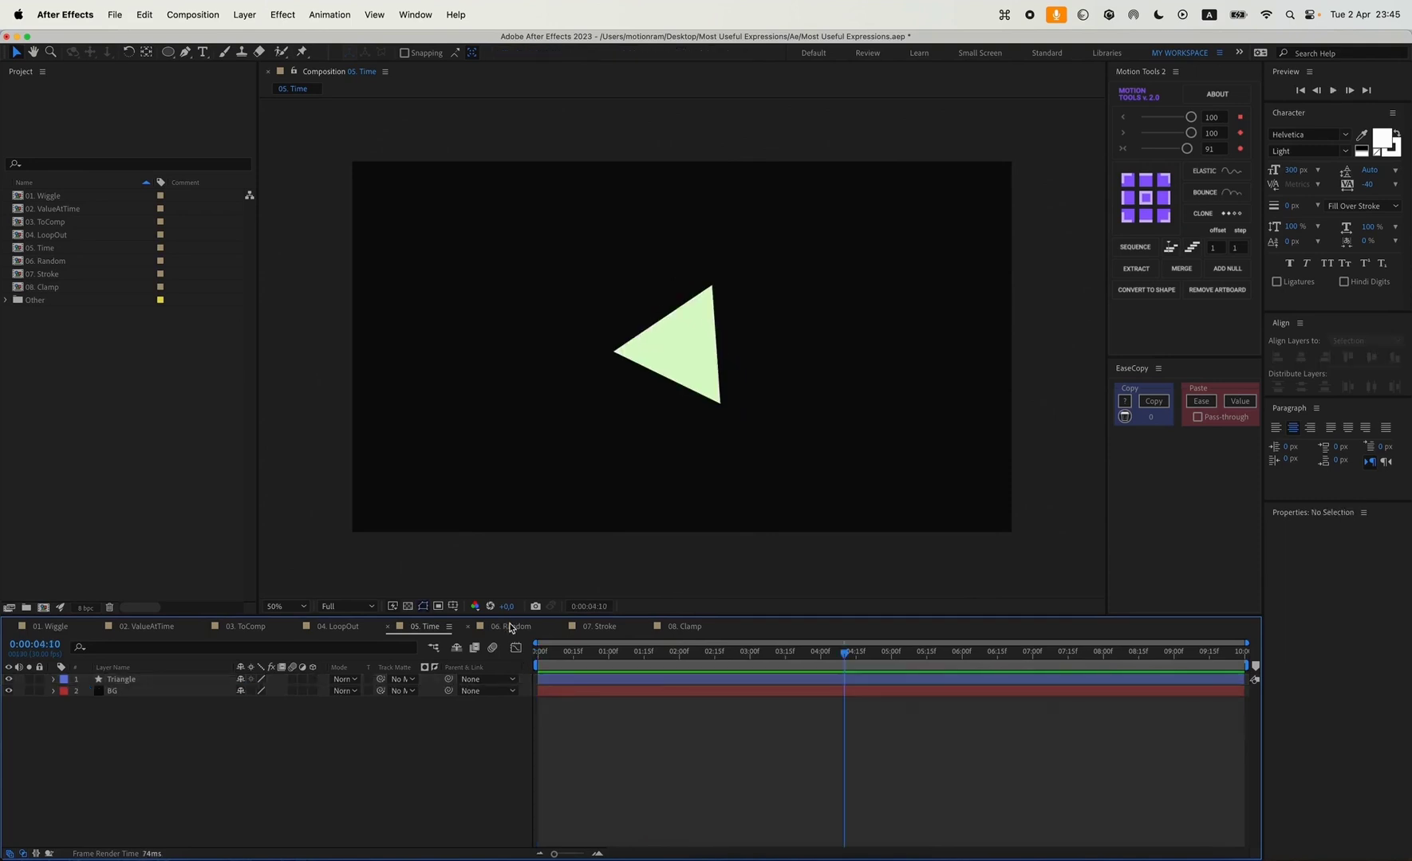
Step: Open the 06. Random comp, fit it in the viewer, and move to about 2:22
left_click(510, 627)
left_click(288, 607)
left_click(288, 630)
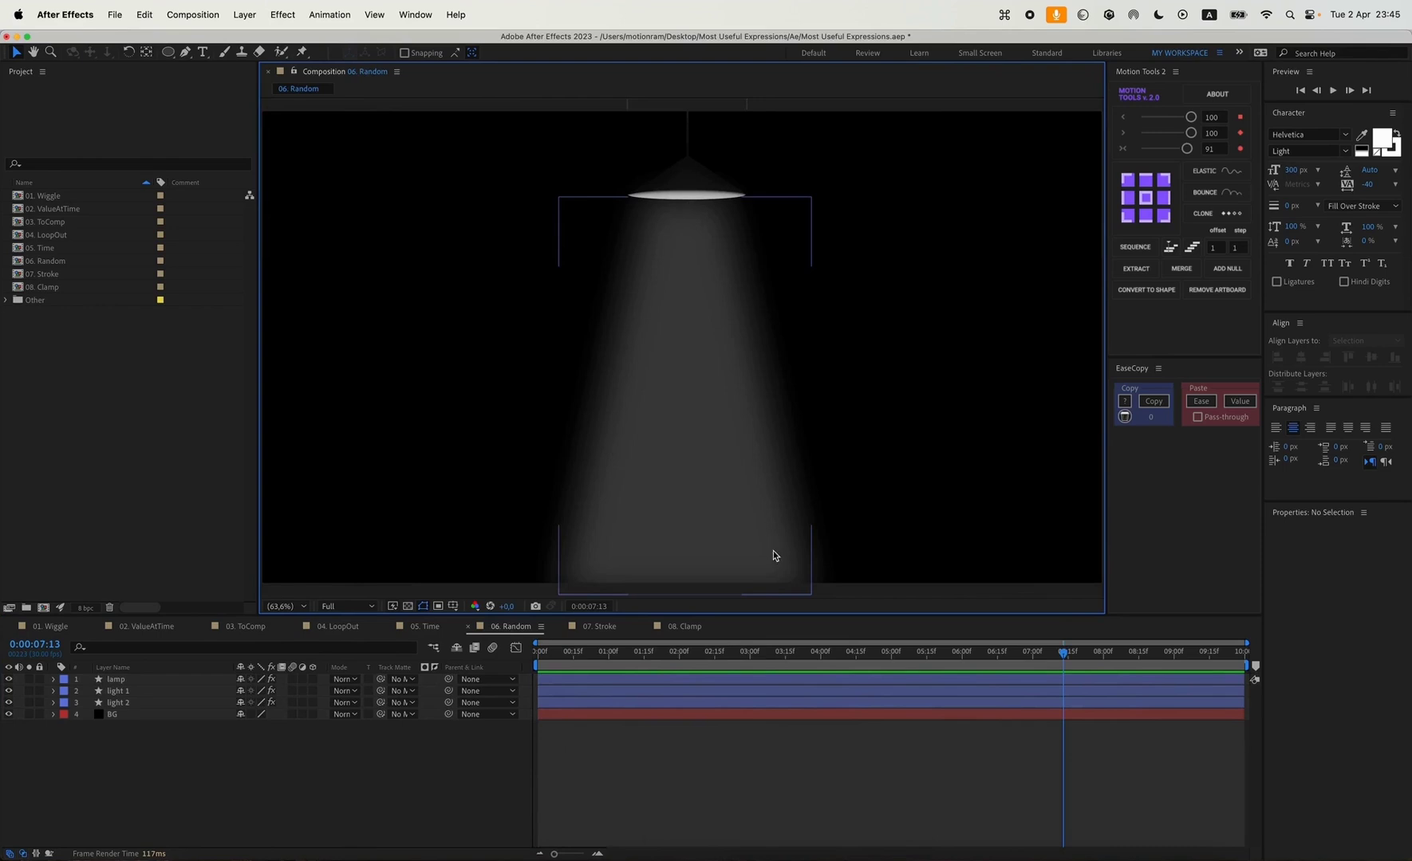
left_click_drag(693, 654, 731, 660)
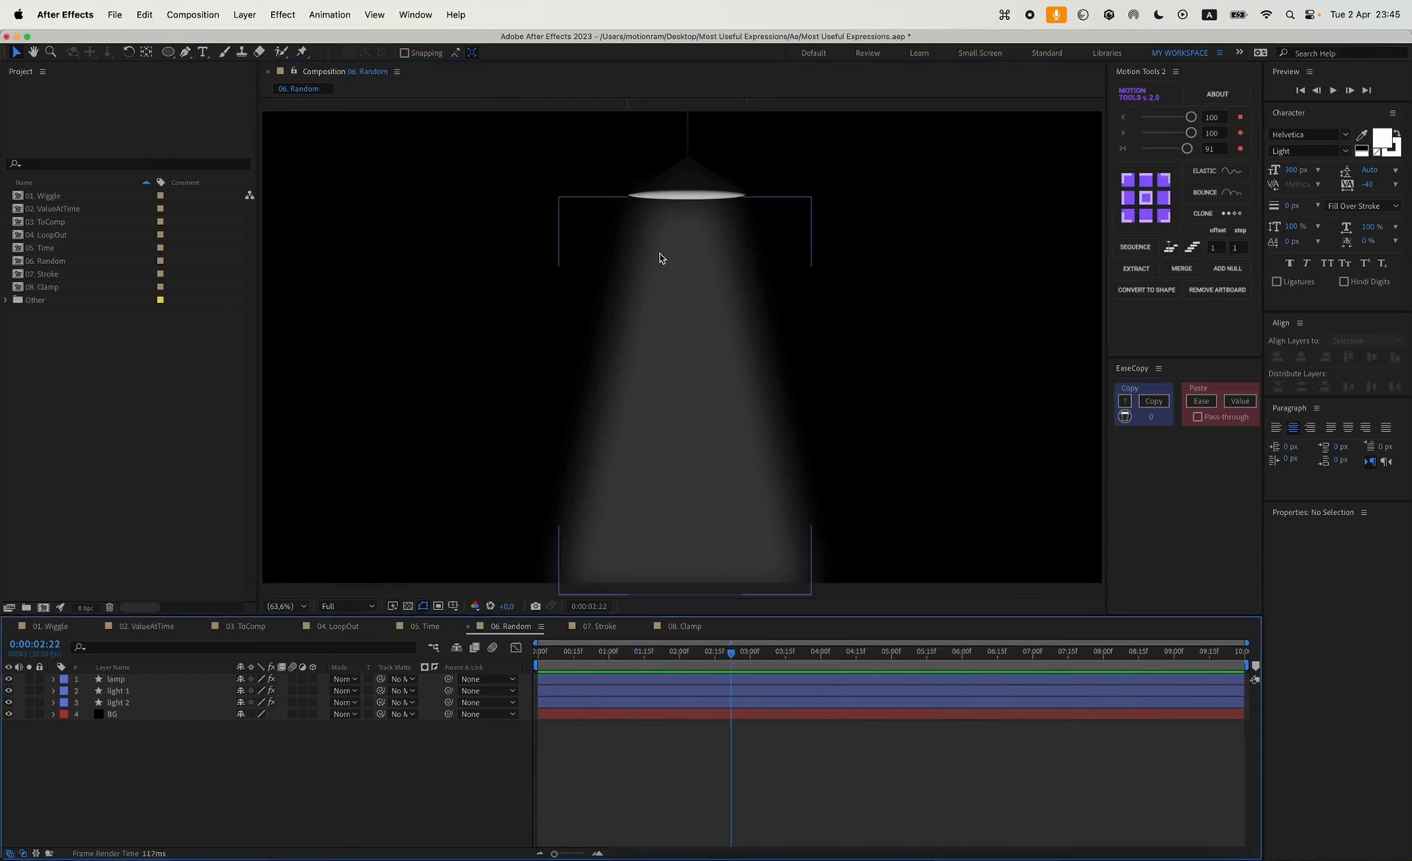
Step: Give light 2's Opacity a random(0,50) expression
left_click(120, 702)
key("t")
left_click(88, 715, "alt")
type("ram")
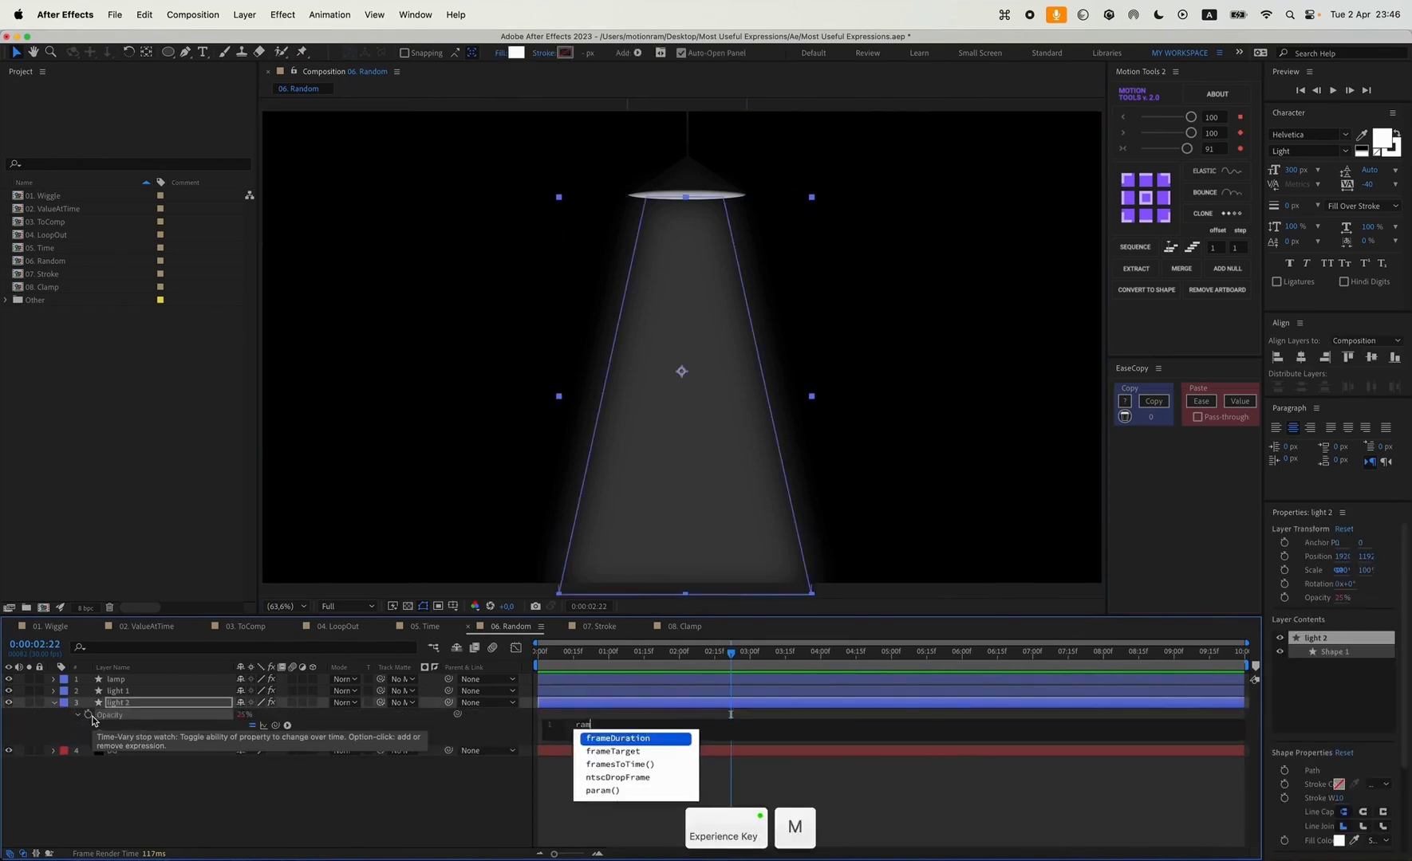
type("ndom(0,50")
left_click(381, 830)
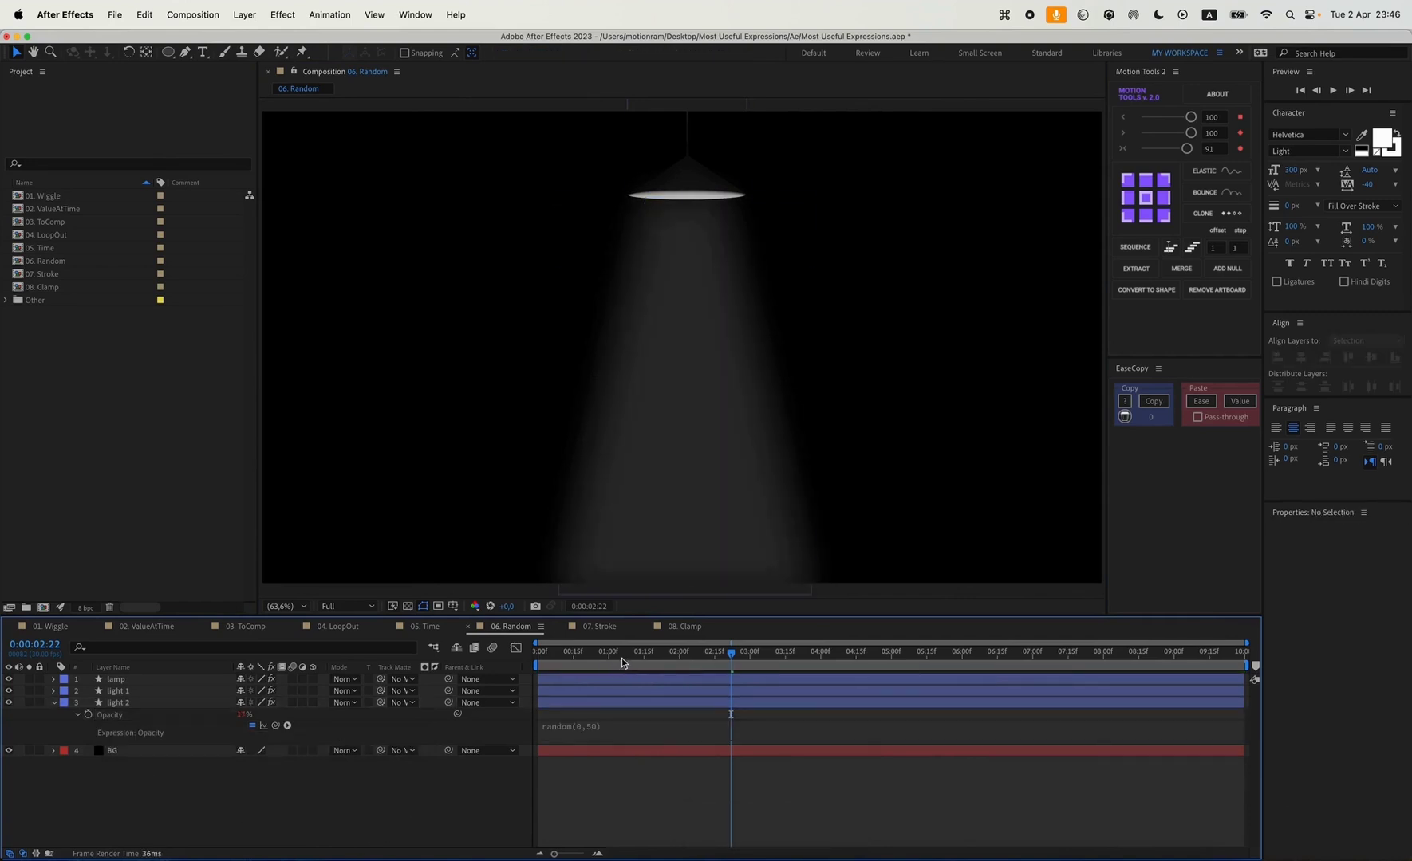
left_click_drag(622, 658, 564, 659)
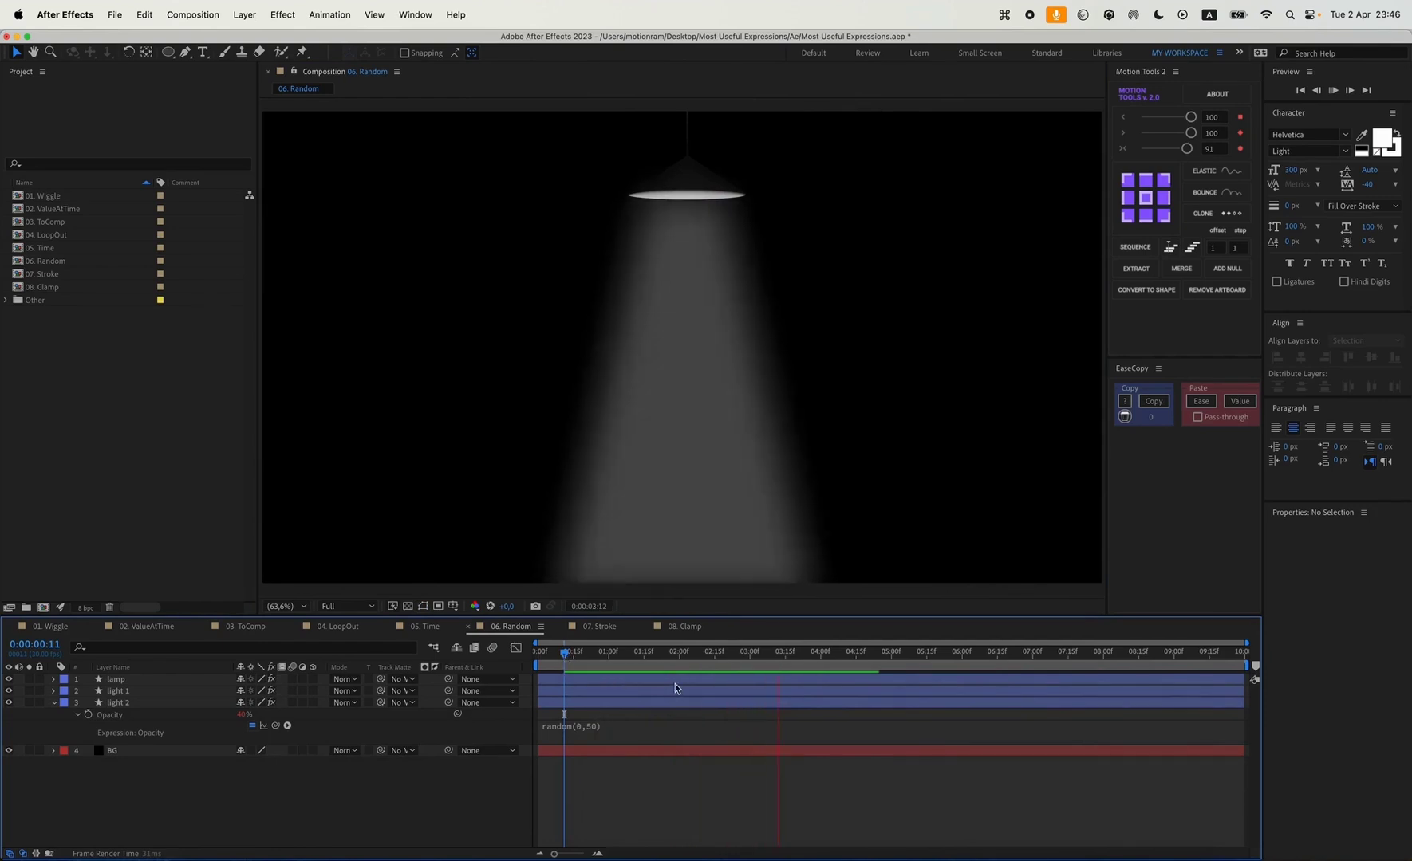
Step: Add posterizeTime(12) above the random line and preview the flickering light
left_click(587, 734)
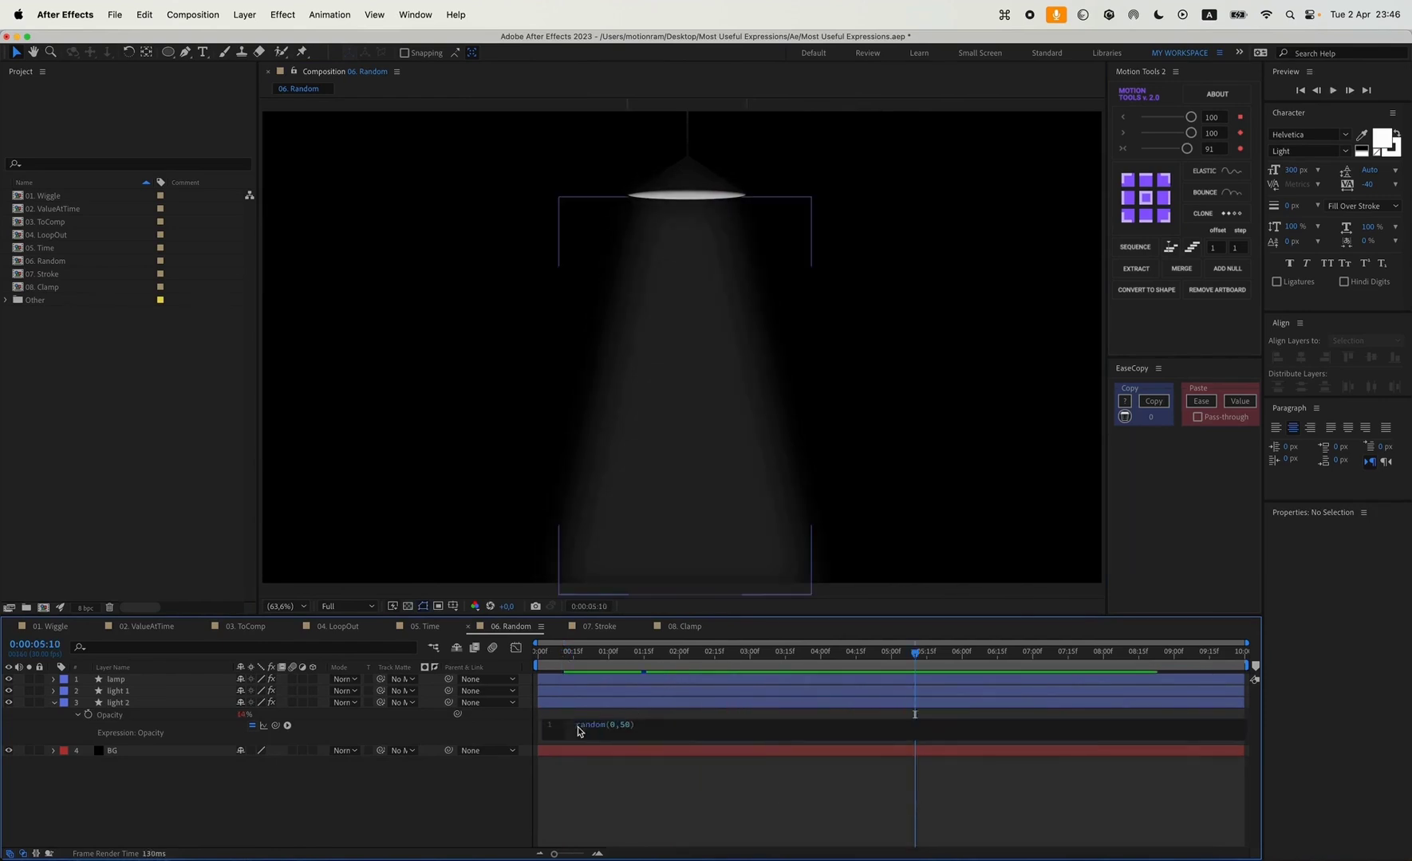
key("Return")
key("Up")
type("p")
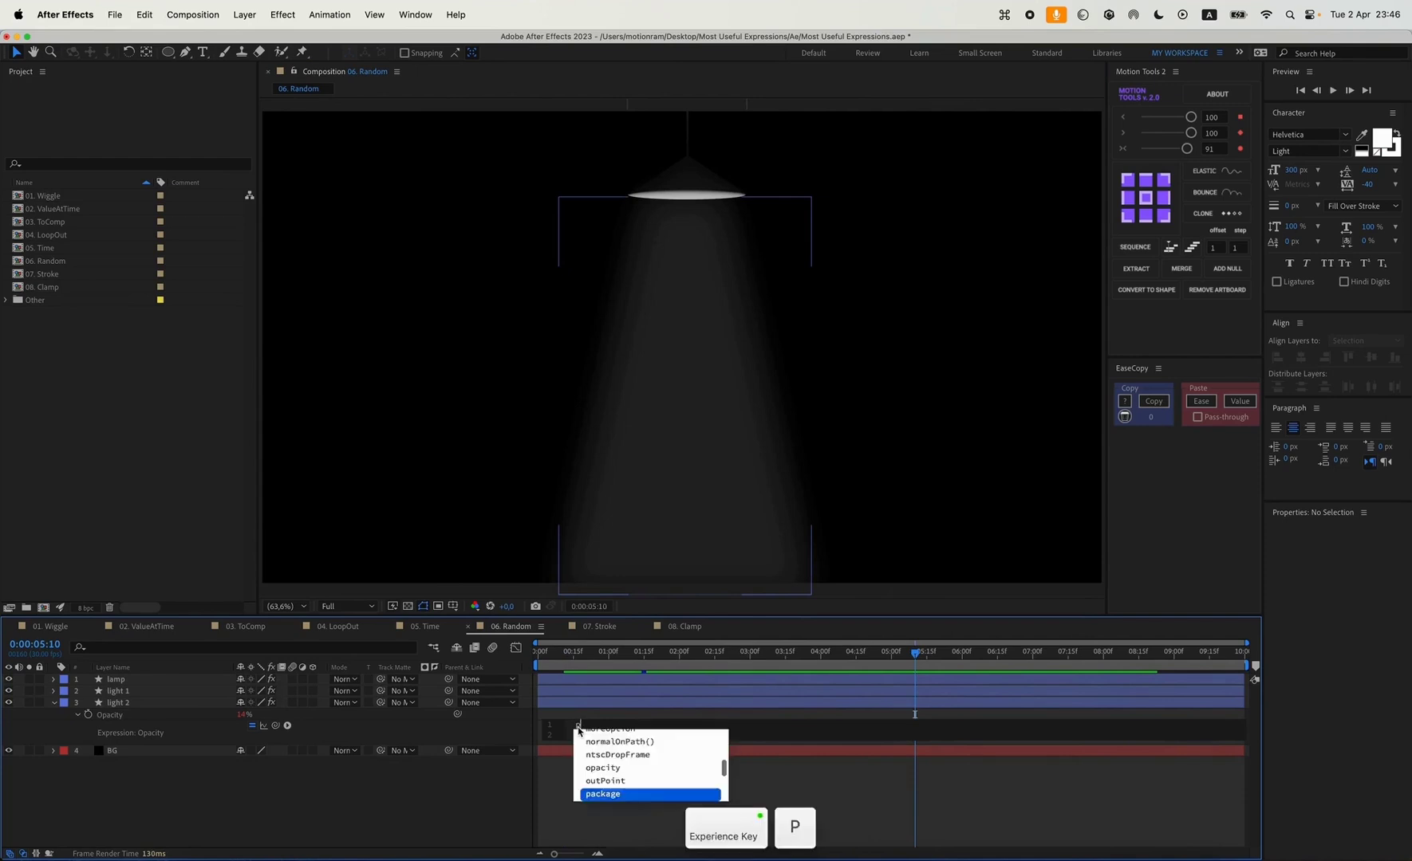
type("os")
key("Down")
key("Down")
key("Down")
key("Down")
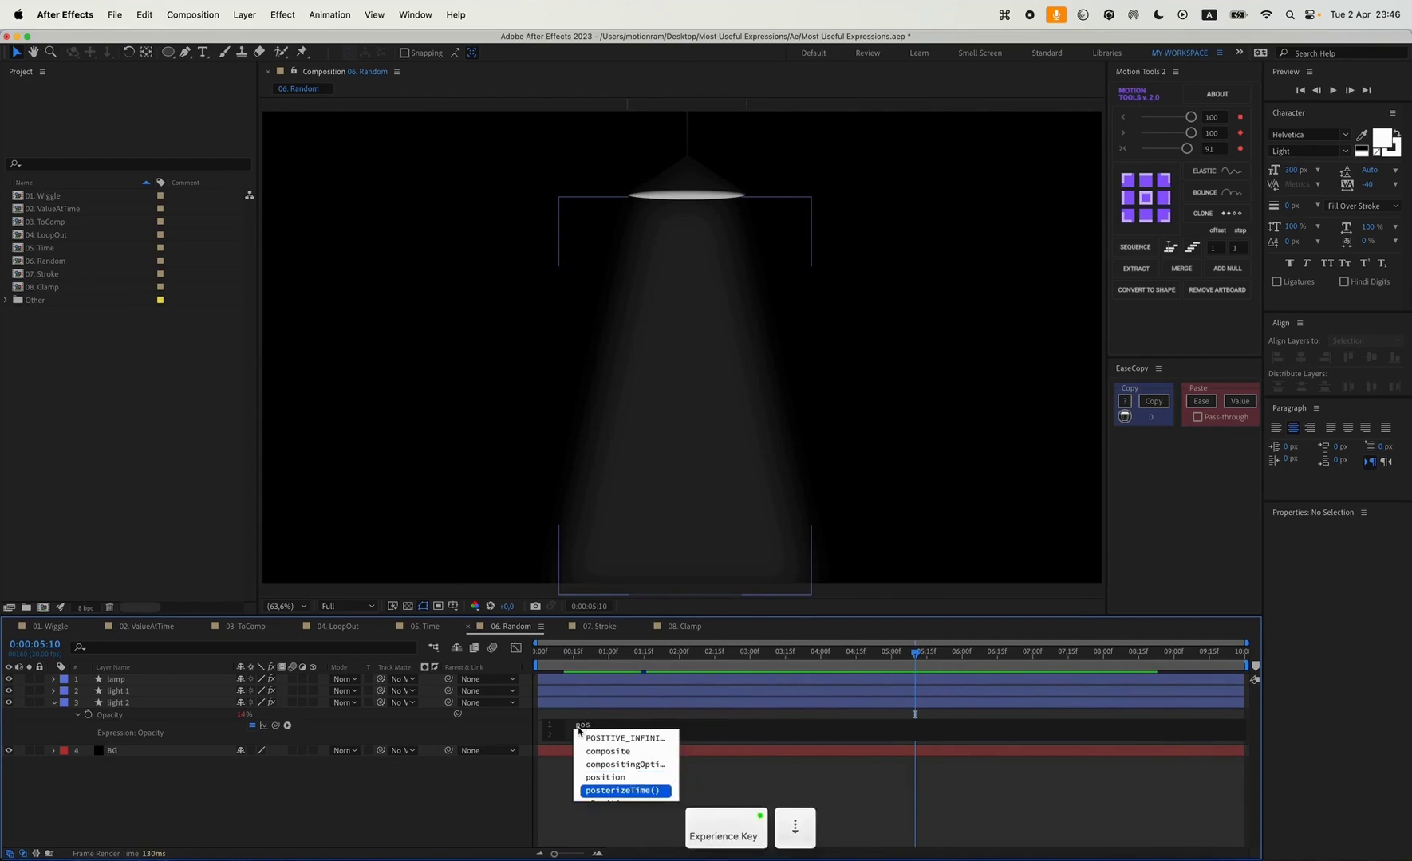
key("Return")
type("12")
left_click(489, 806)
left_click(641, 738)
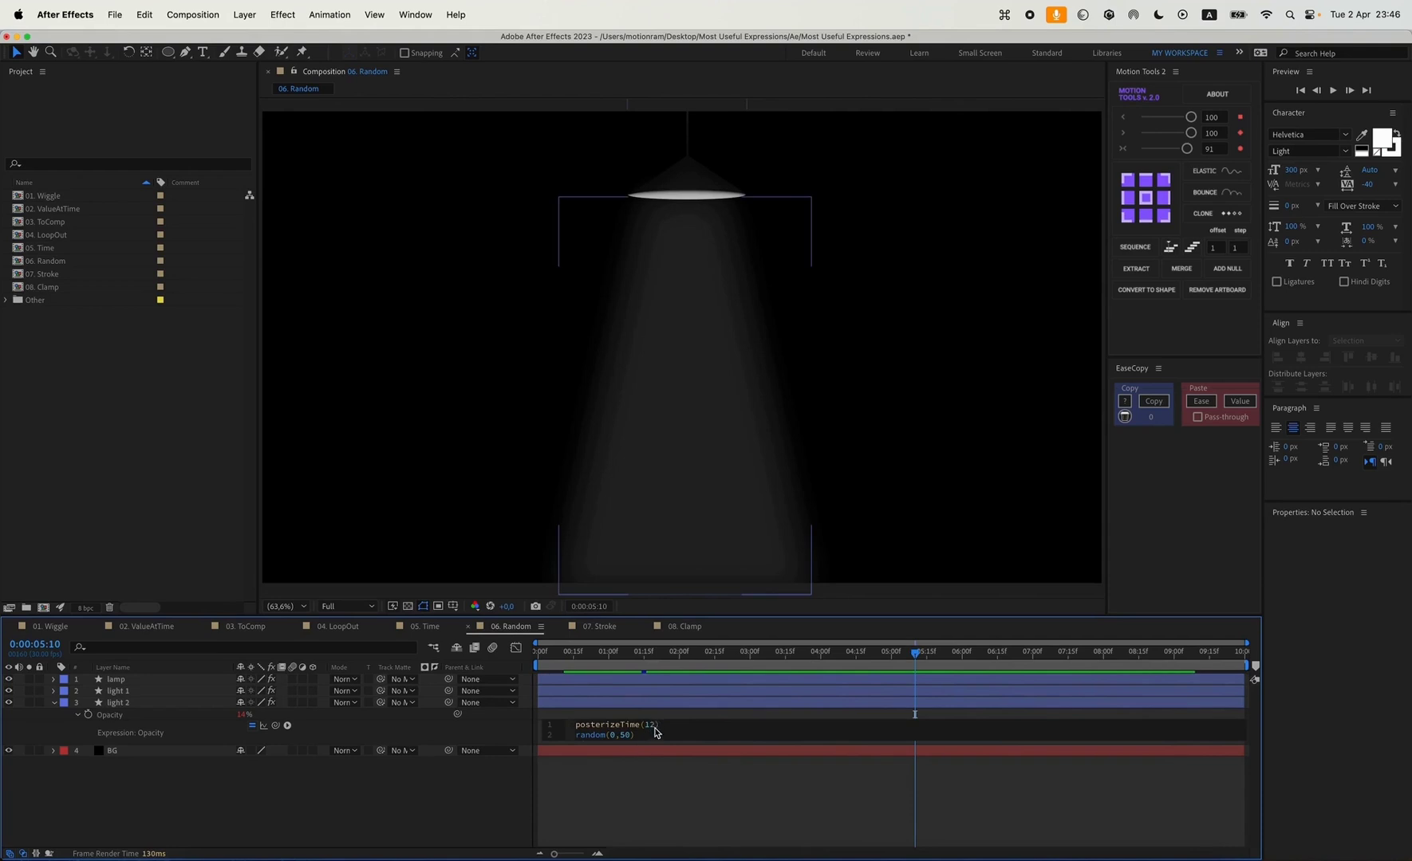
left_click(578, 788)
key("space")
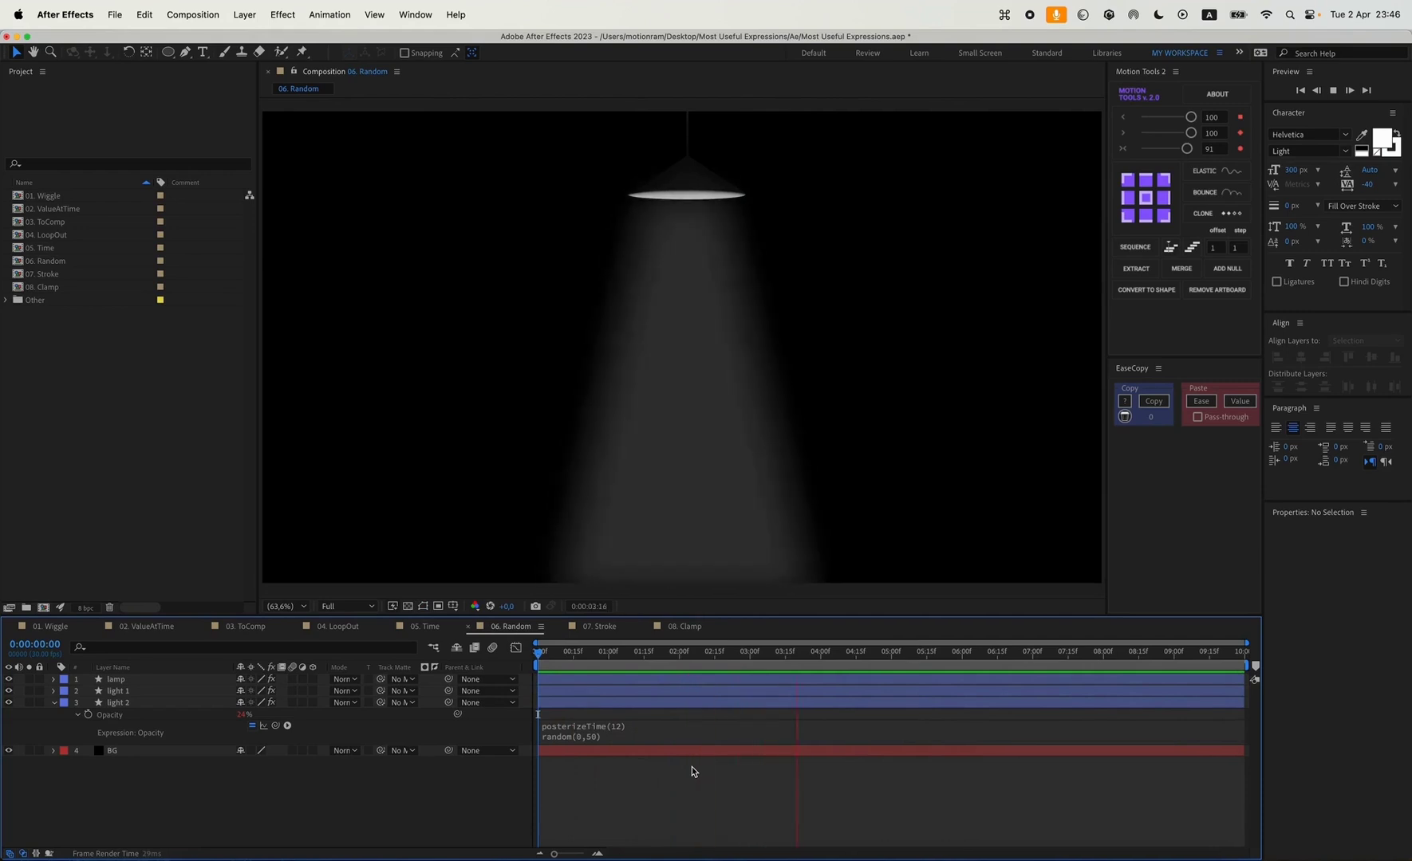
Step: Stop the preview and inspect the options for light 2's Opacity property
key("space")
left_click(122, 714)
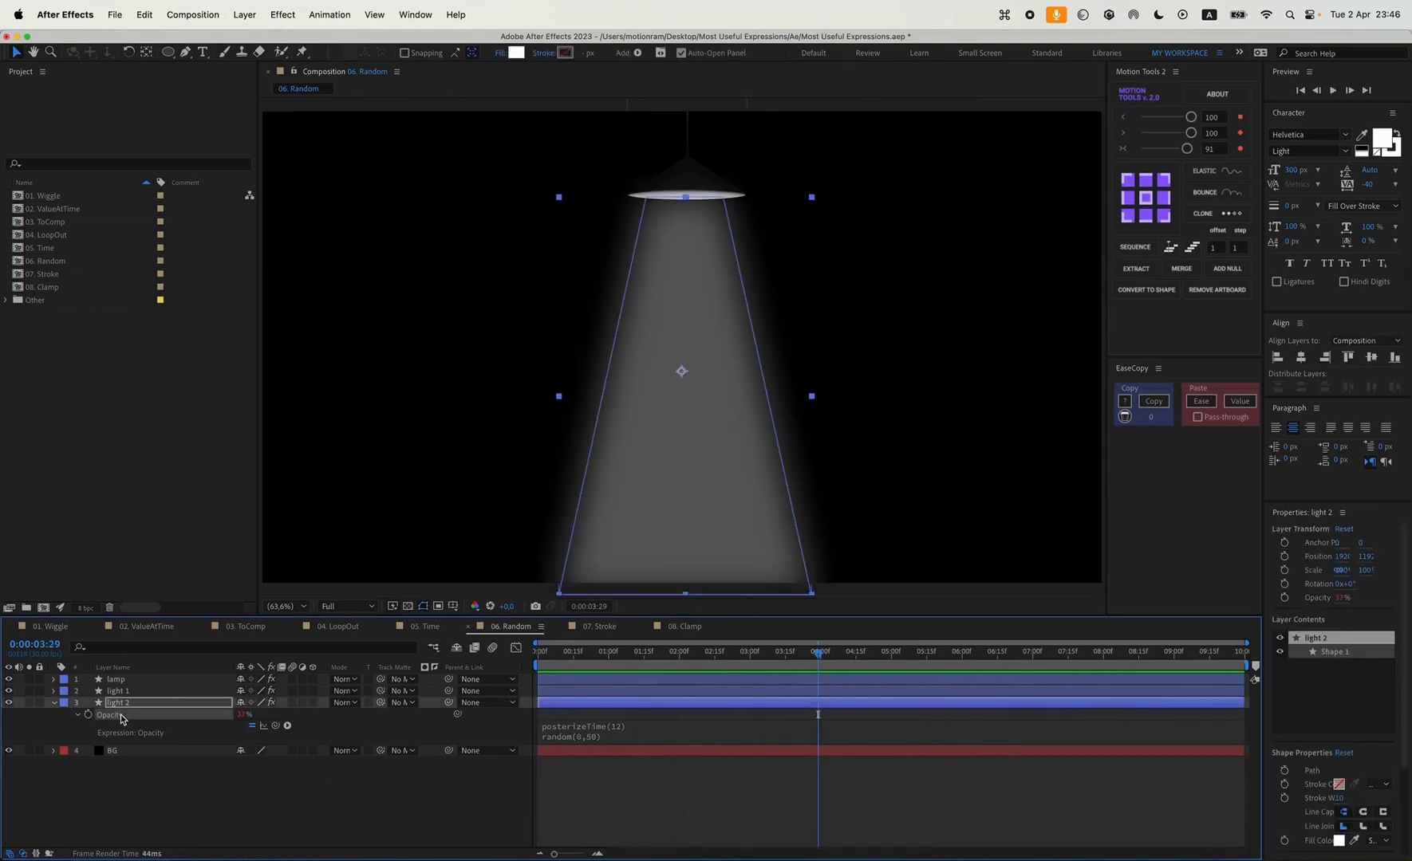
right_click(122, 715)
left_click(177, 802)
Step: Lower light 1's Opacity to 10% and preview the lamp from the start
left_click(127, 691)
key("t")
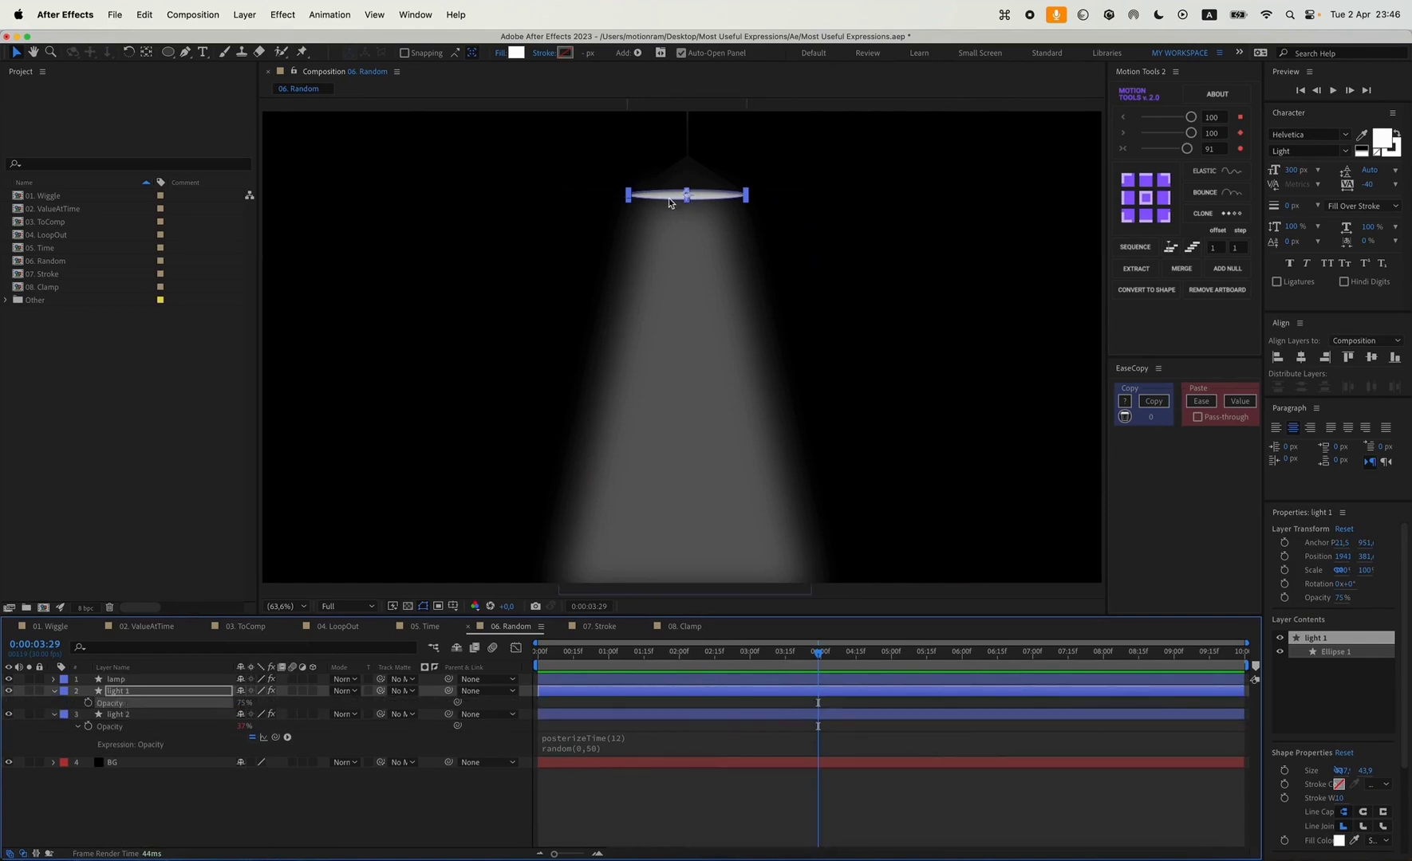
left_click(705, 559)
key("super+shift+a")
left_click(580, 652)
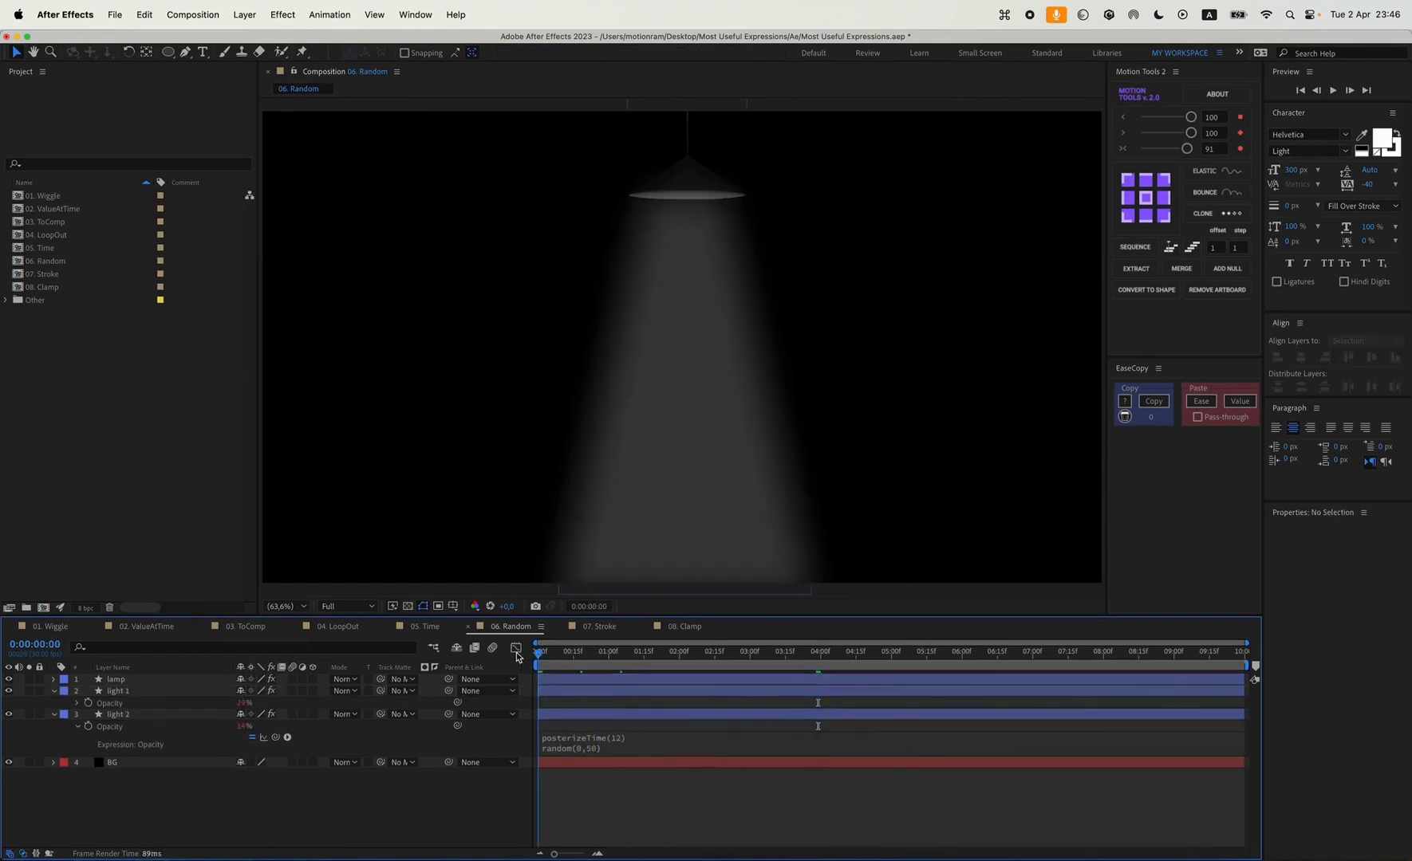
key("space")
key("super+z")
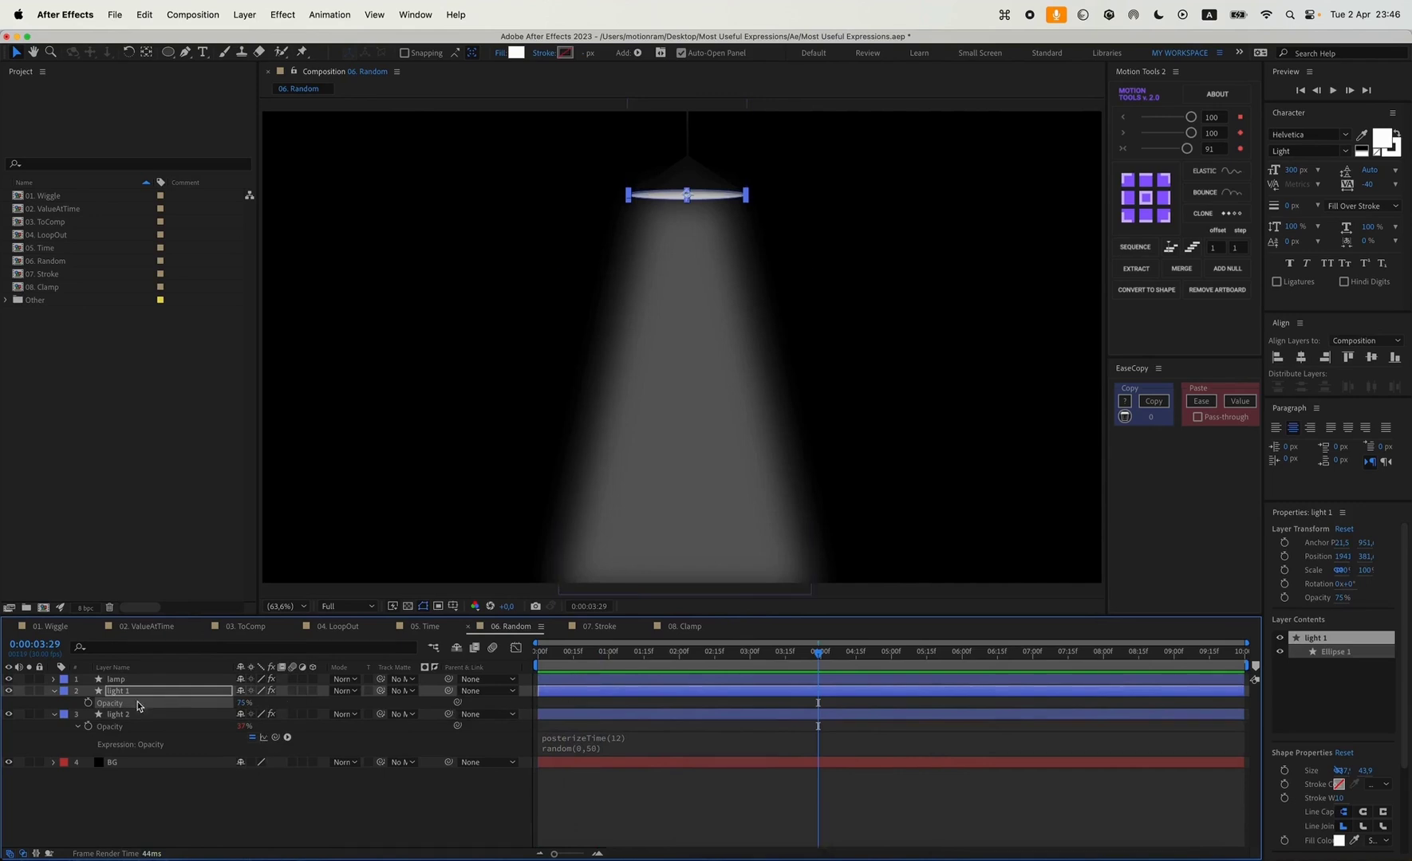
Step: Pick-whip light 1's Opacity to light 2's Opacity and preview both lights flickering
left_click(89, 704, "alt")
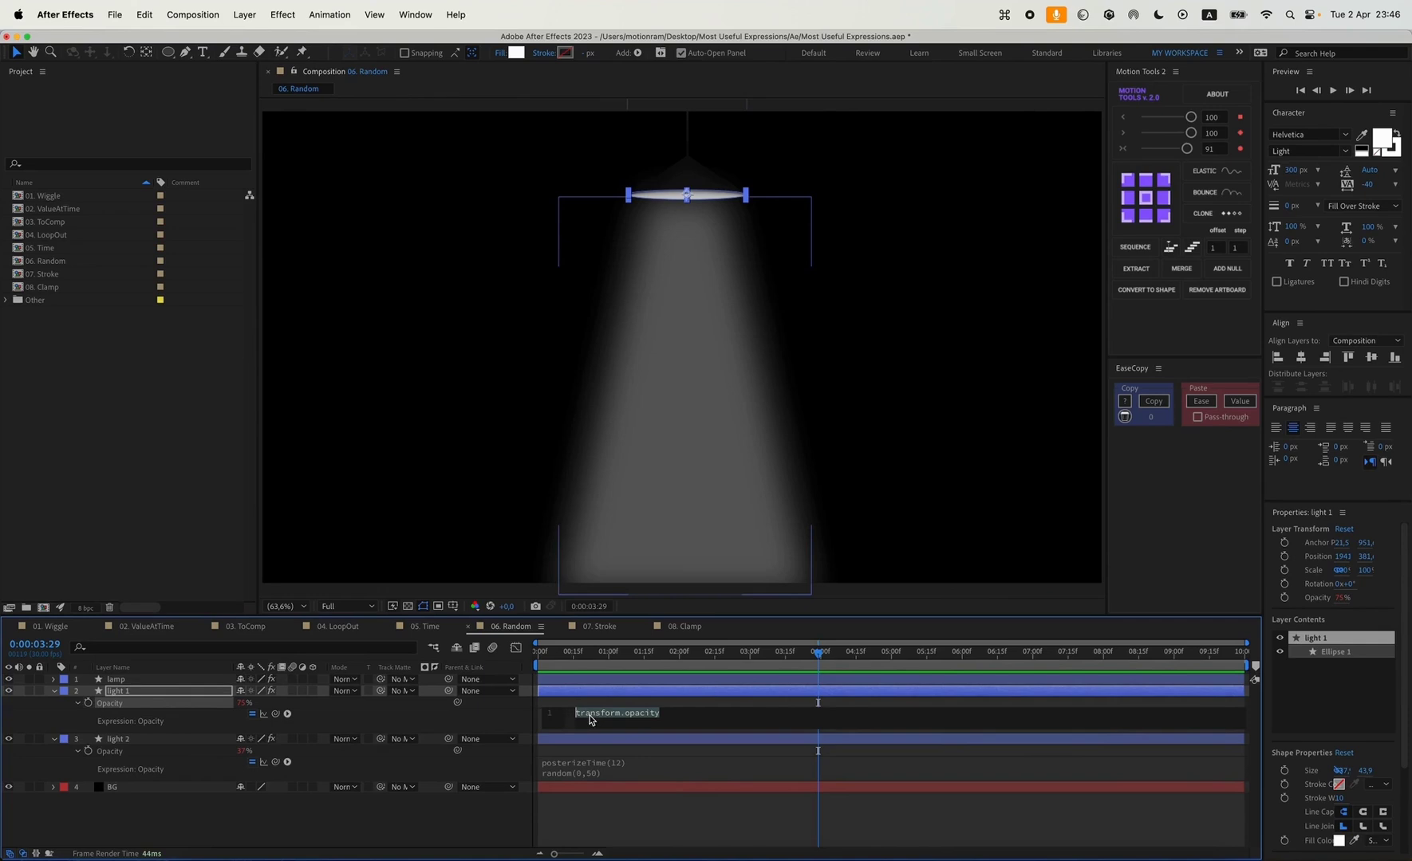
left_click_drag(276, 714, 116, 756)
left_click(386, 767)
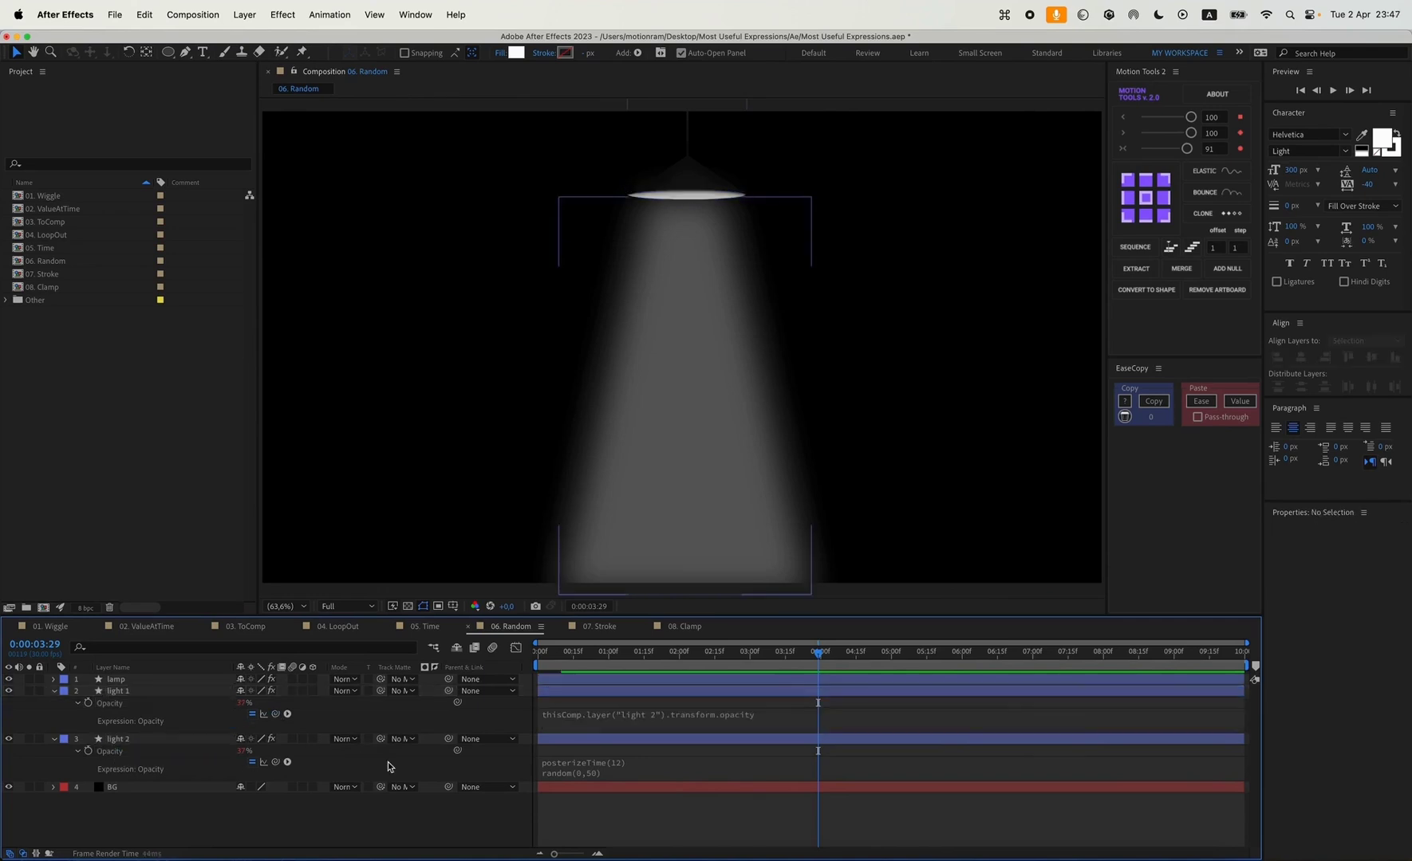
left_click(597, 650)
key("Home")
key("space")
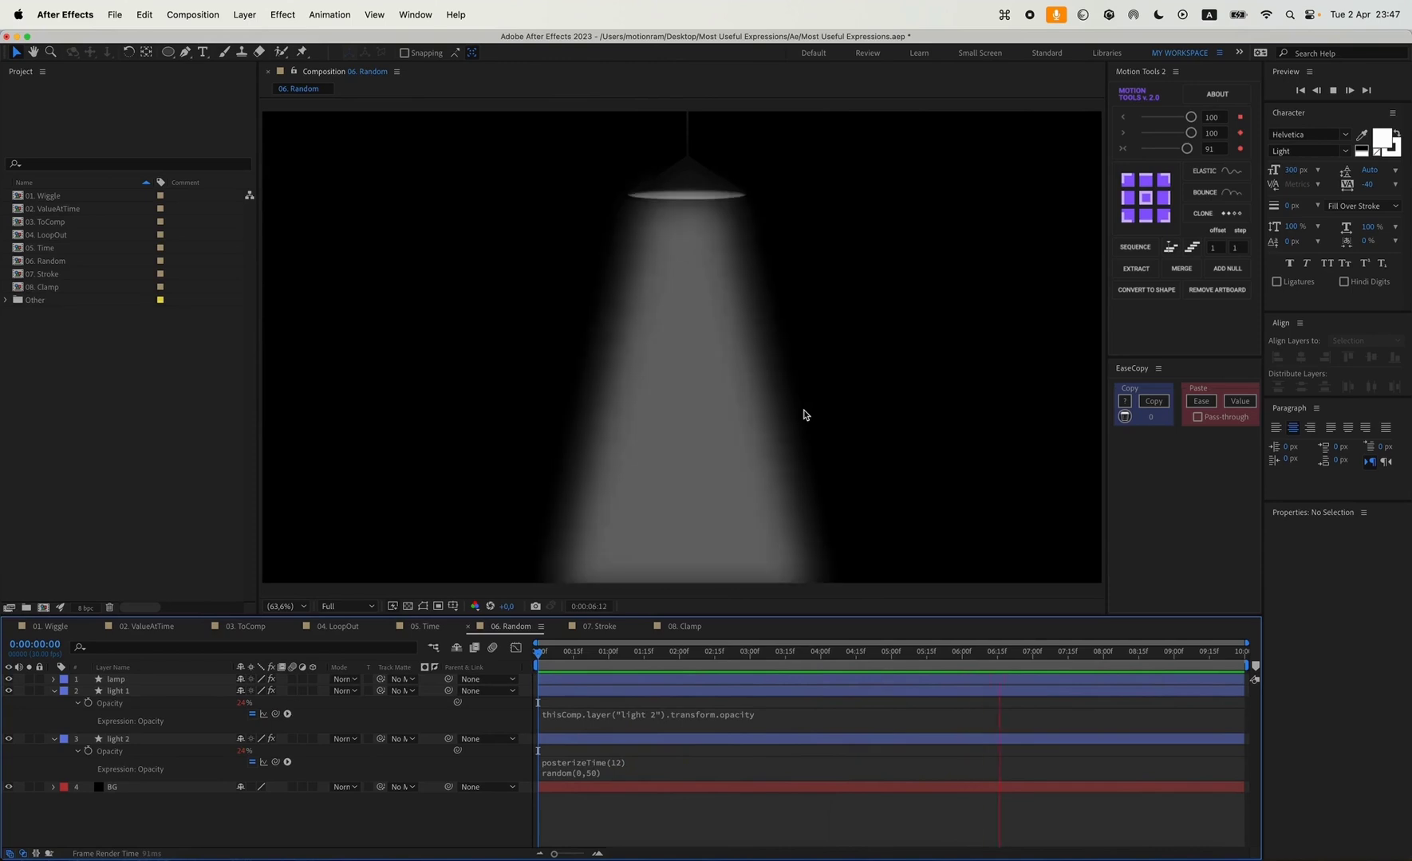
Step: In the 07. Stroke comp, scale the Circle to about 269% to test its stroke
left_click(599, 626)
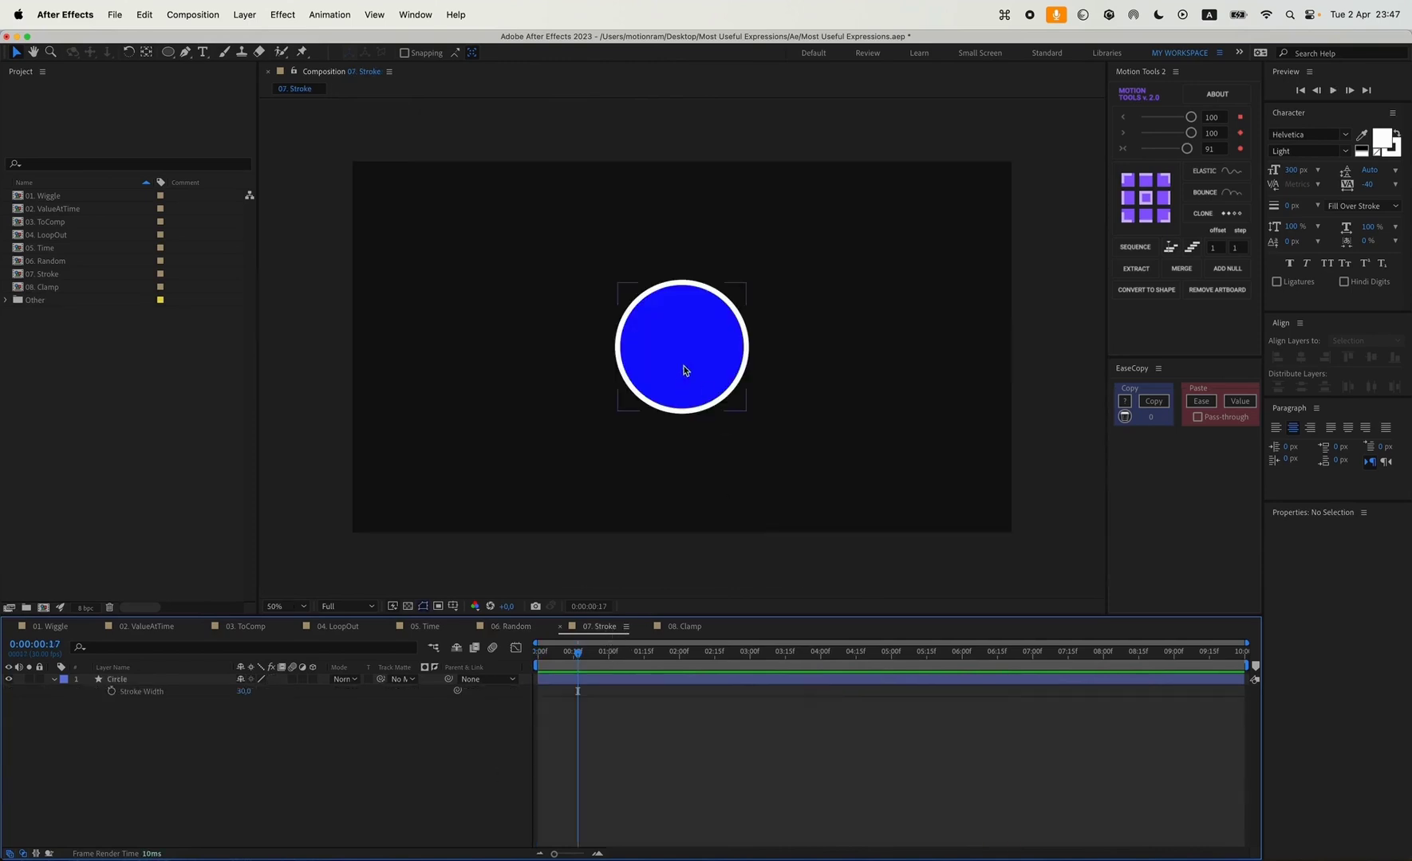
left_click(131, 684)
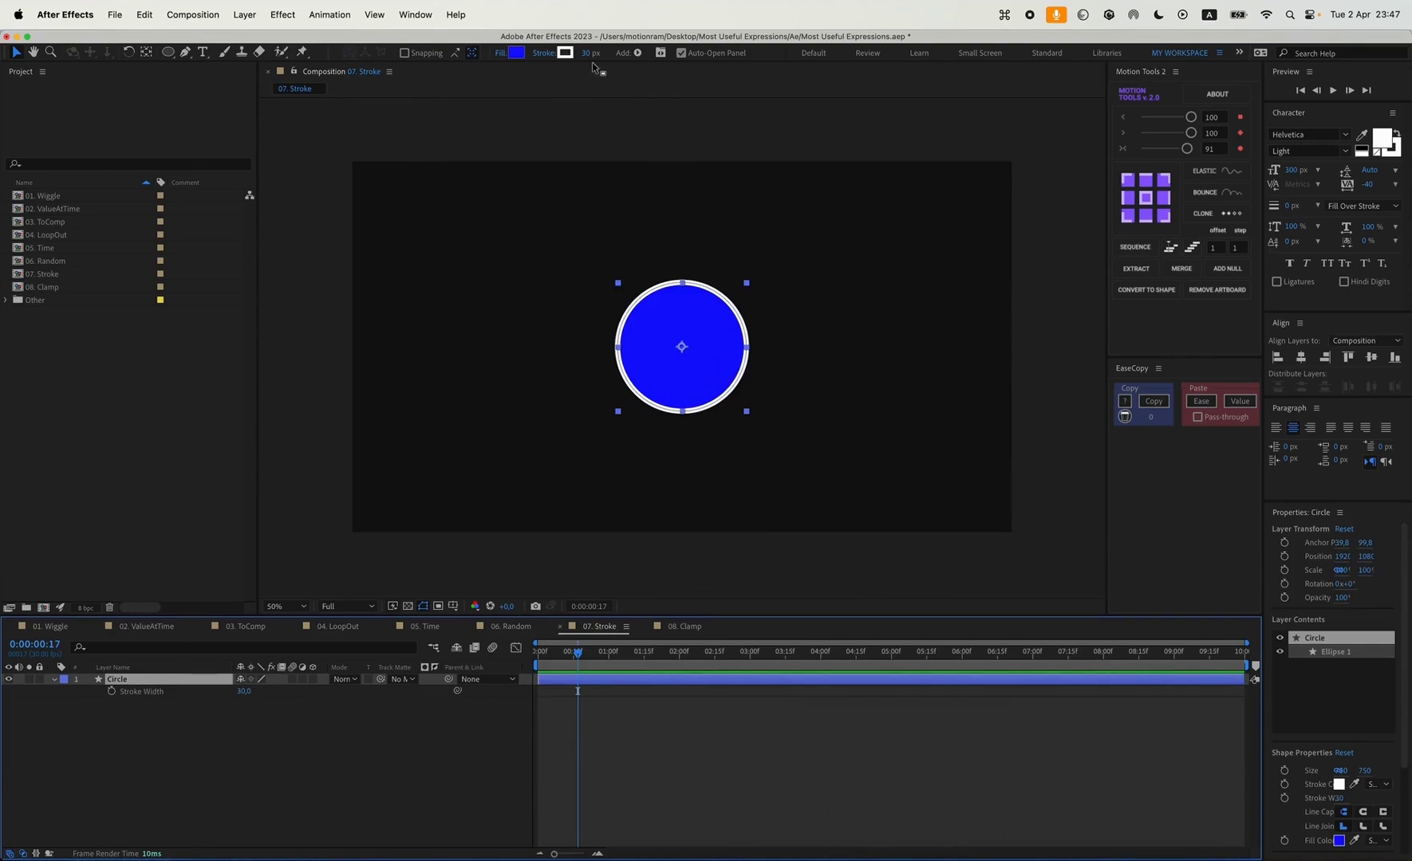
key("s")
left_click_drag(253, 690, 486, 691)
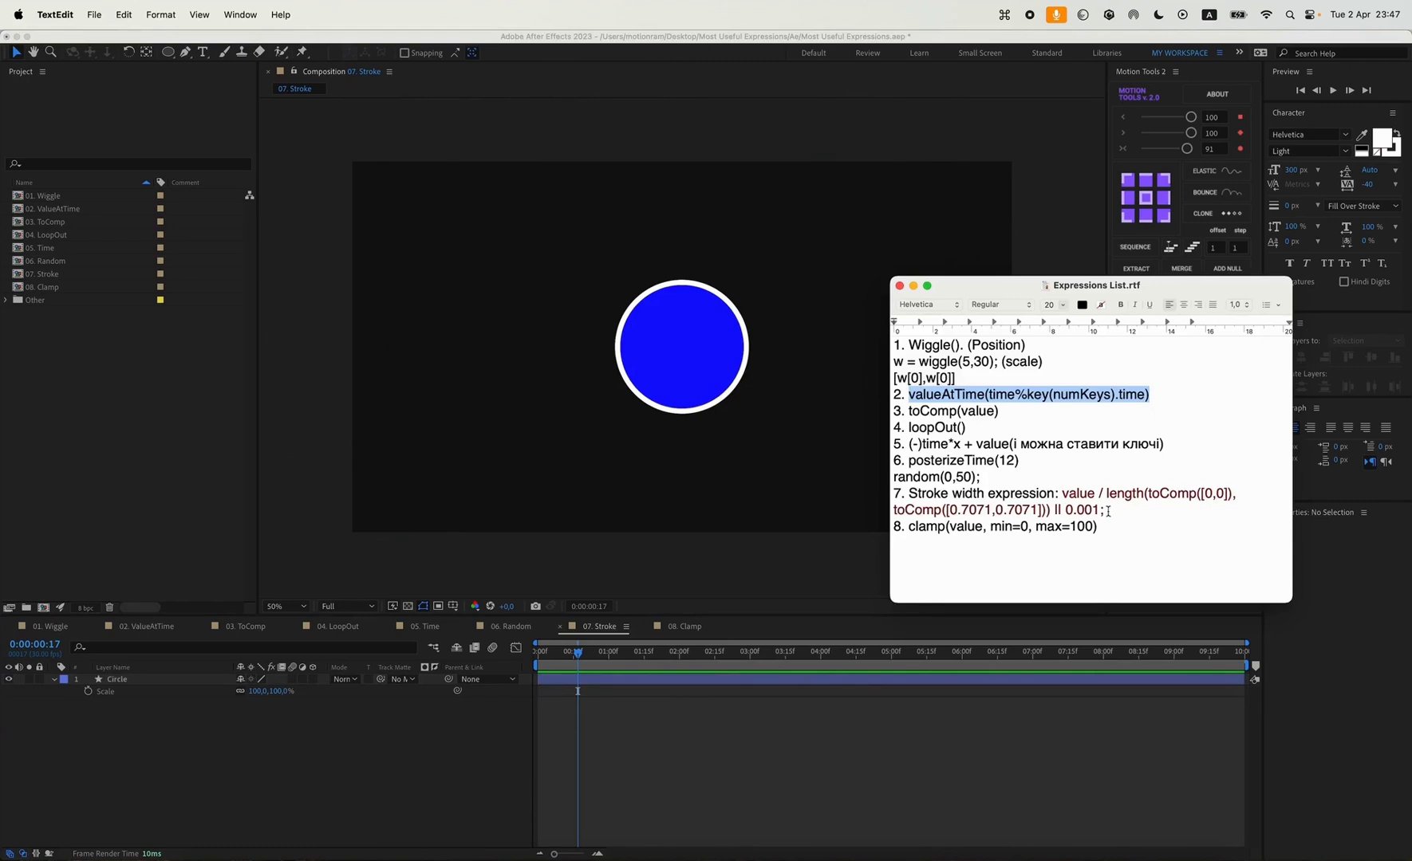
Step: Paste the scale-compensating stroke expression from the notes into Circle's Stroke Width
left_click_drag(1108, 510, 1061, 493)
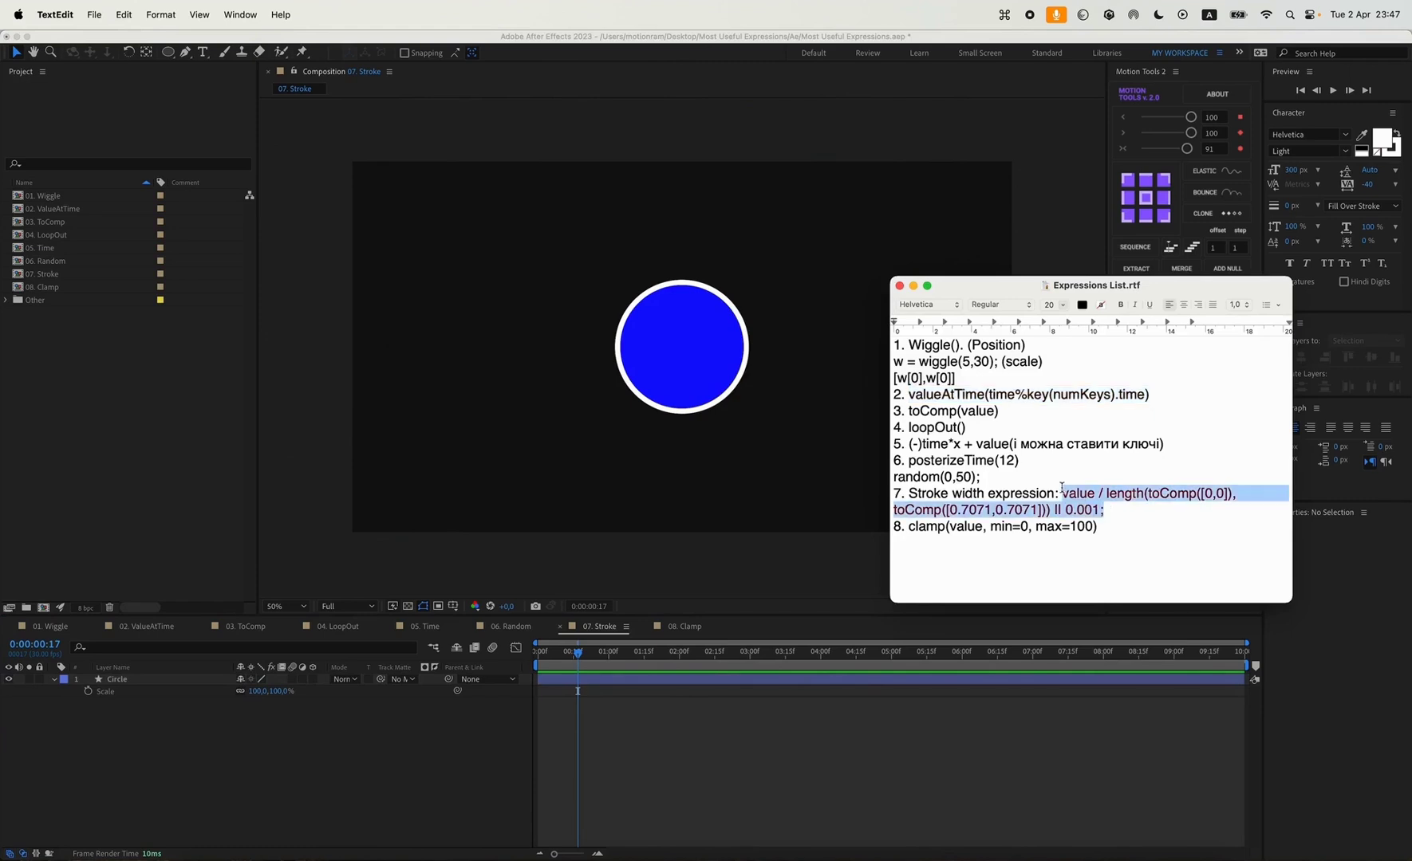
left_click(78, 661)
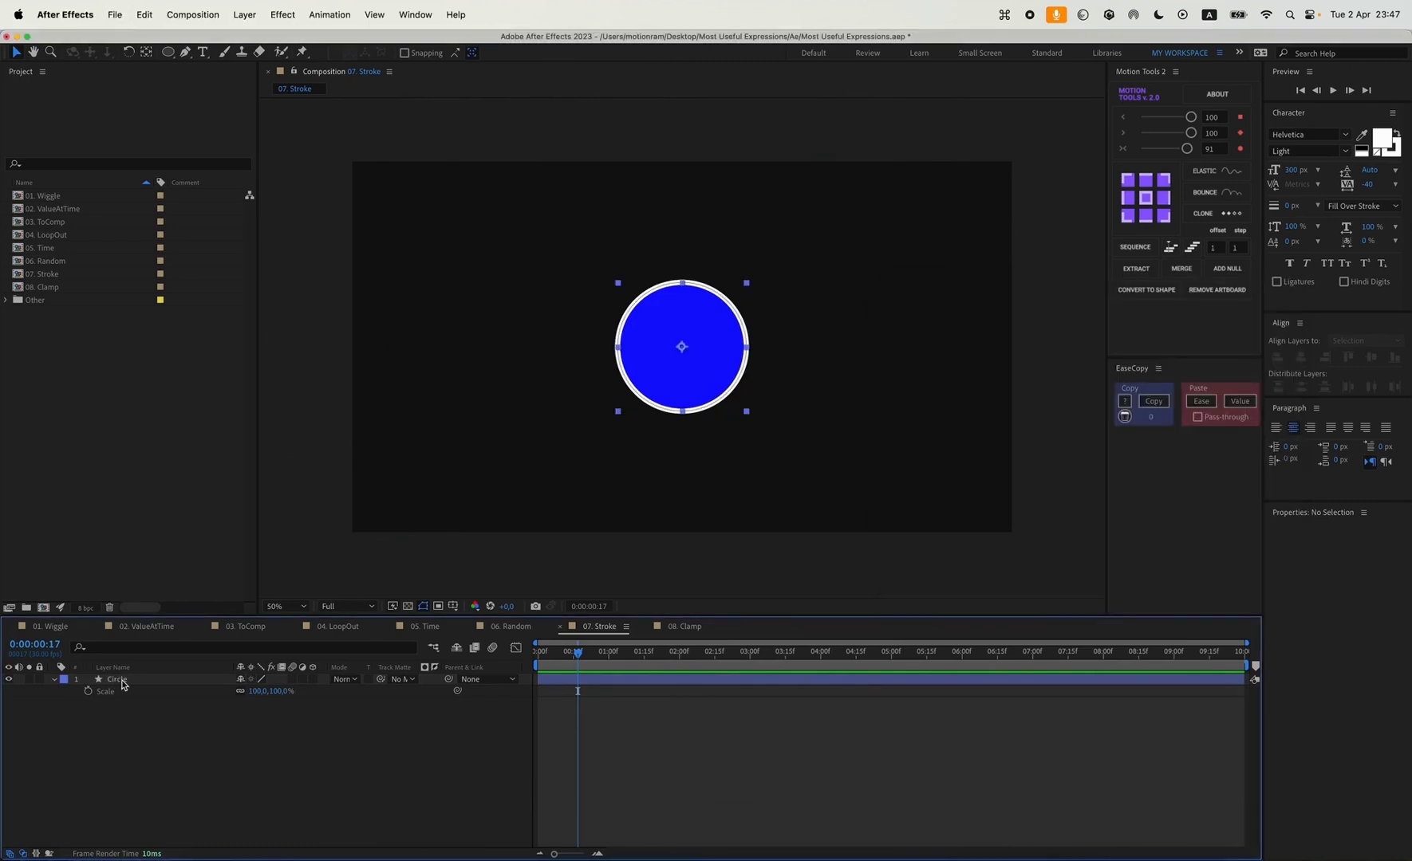
key("super+a")
key("super+f")
type("stro")
left_click(183, 747)
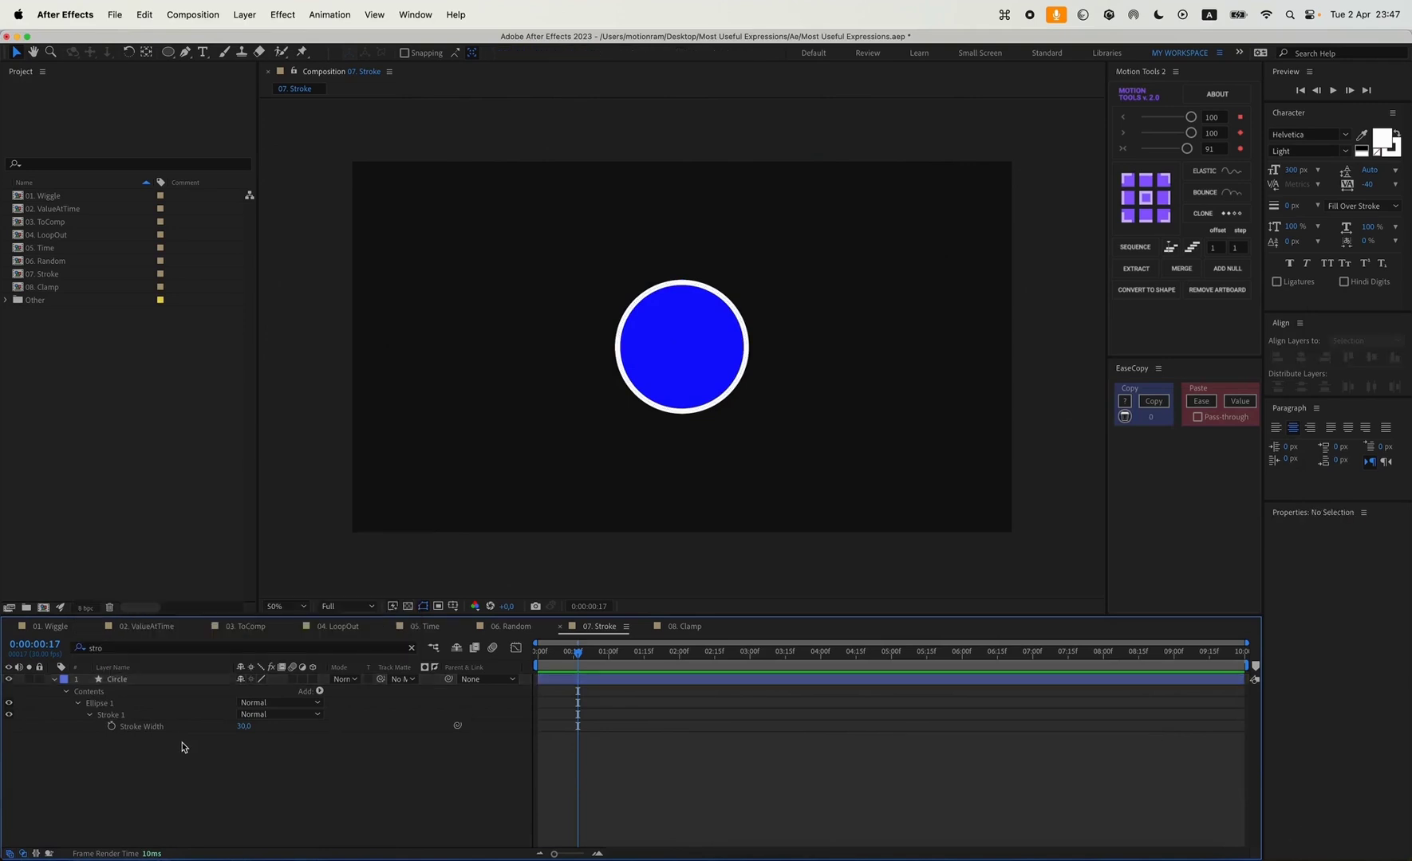
key("alt+shift+equal")
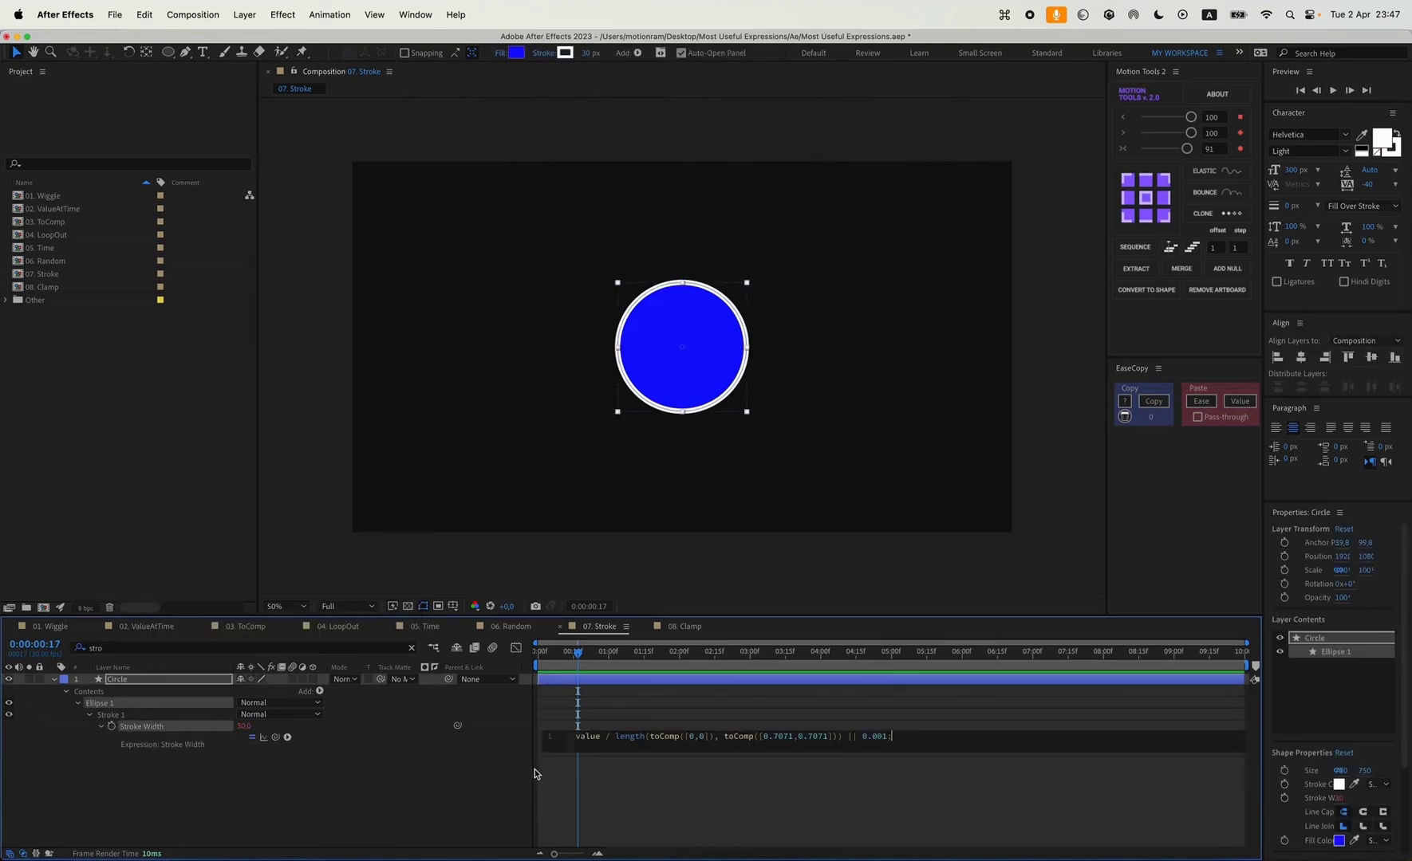
left_click(644, 769)
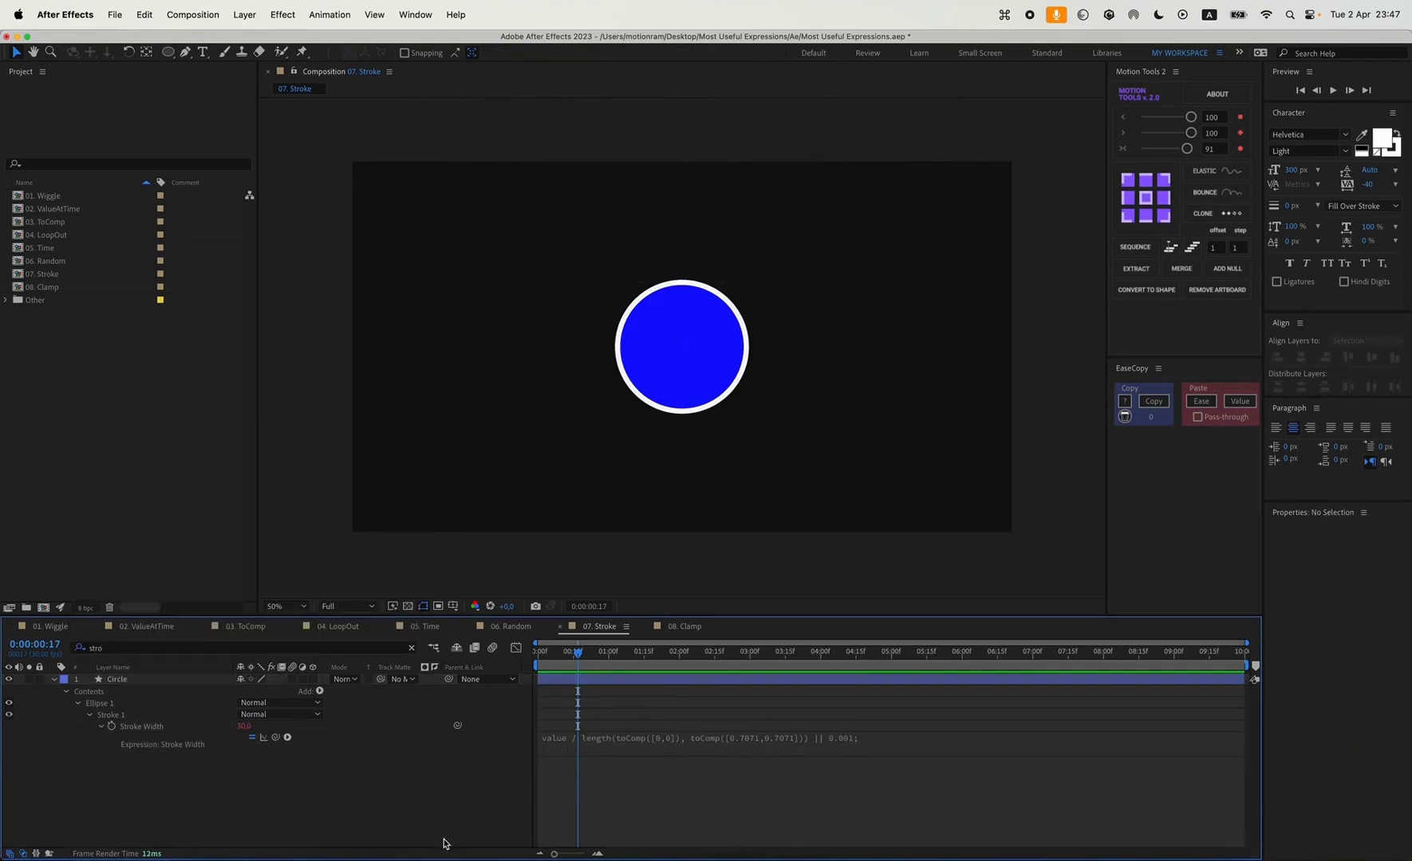
left_click(181, 677)
Step: Scale the Circle to about 428%, reset to 100%, then shrink to 24% and check Stroke Width
key("s")
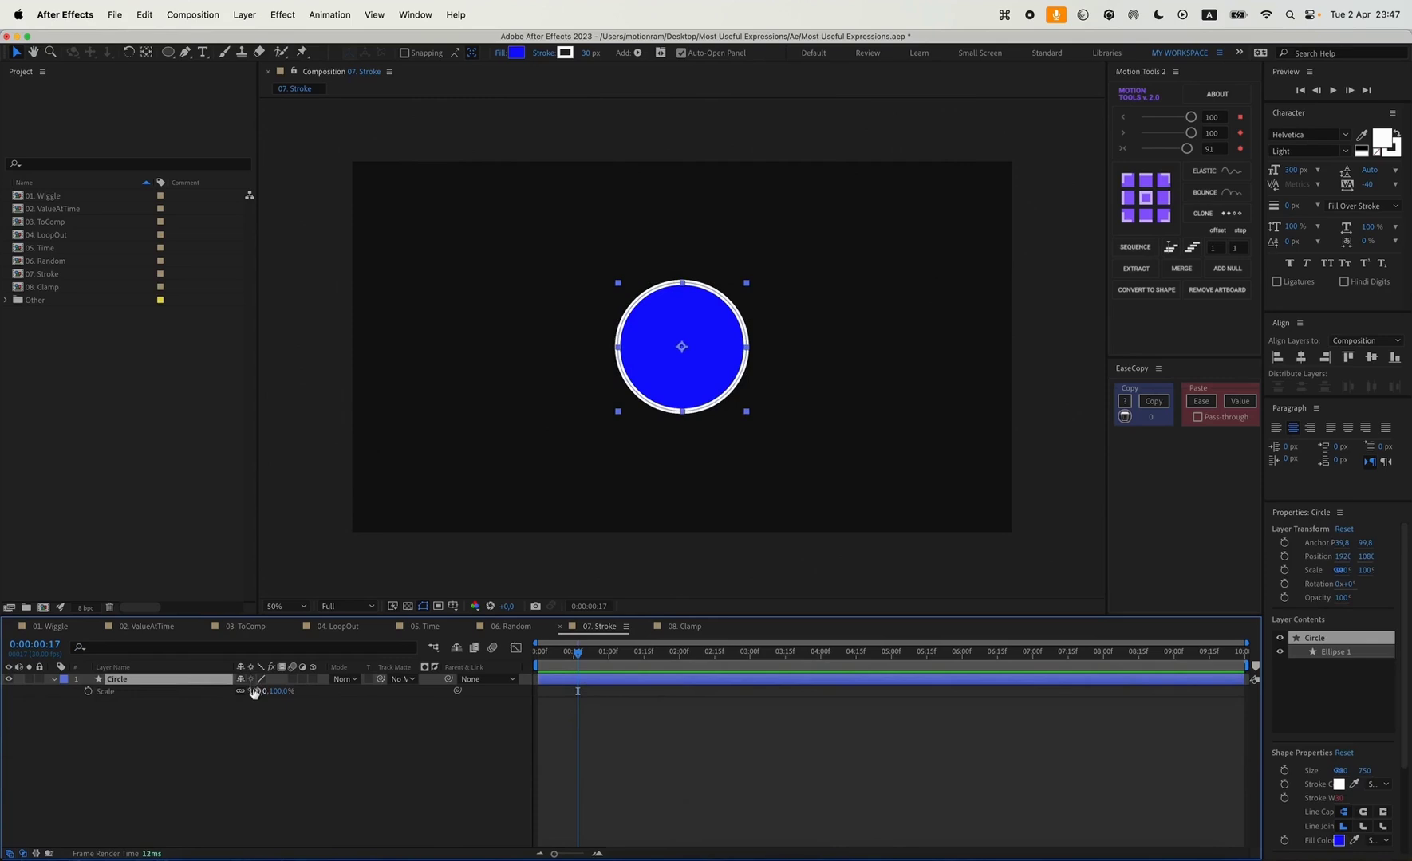
left_click_drag(254, 693, 465, 679)
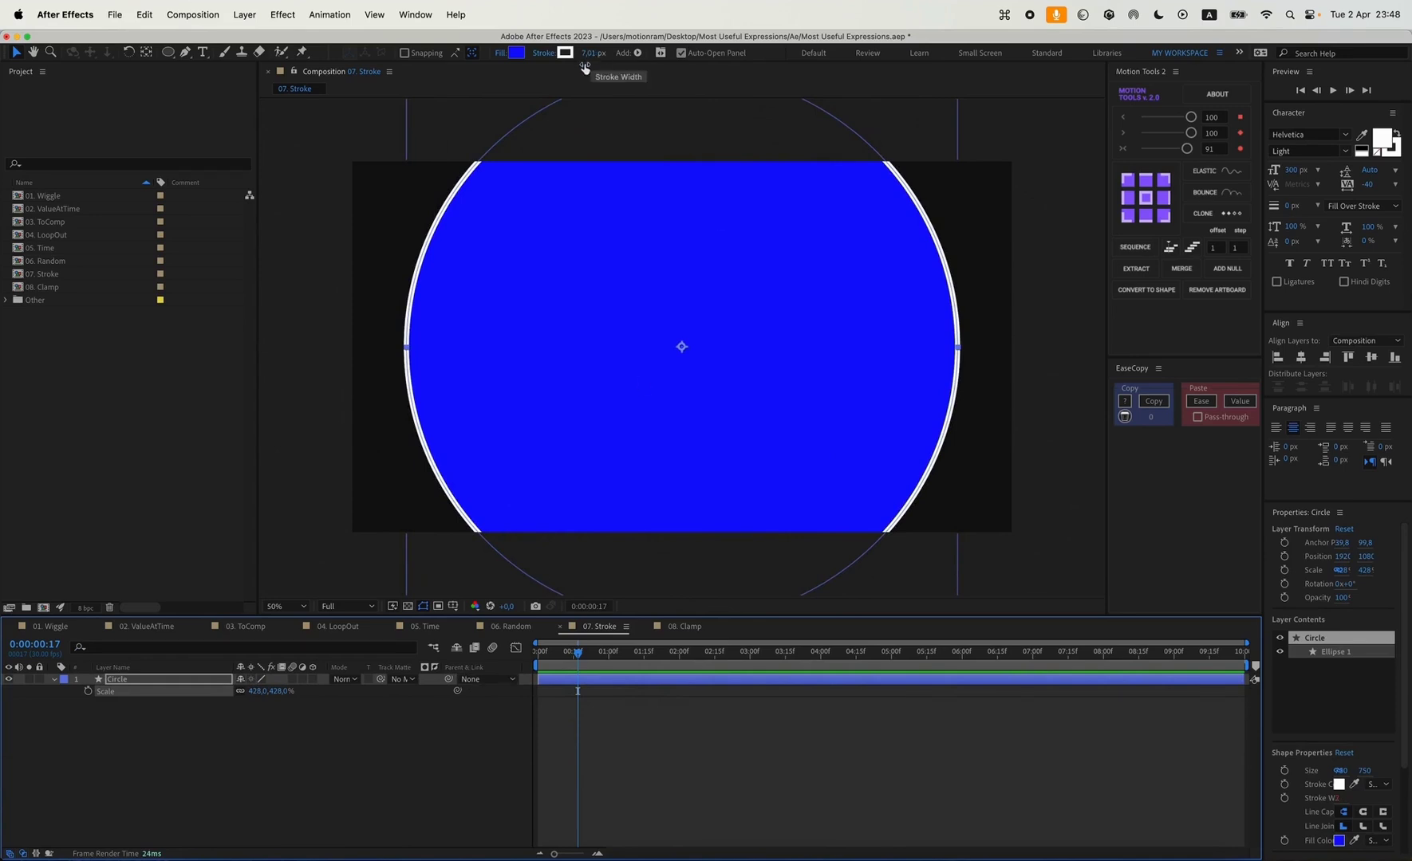
left_click(254, 699)
left_click(254, 692)
type("100")
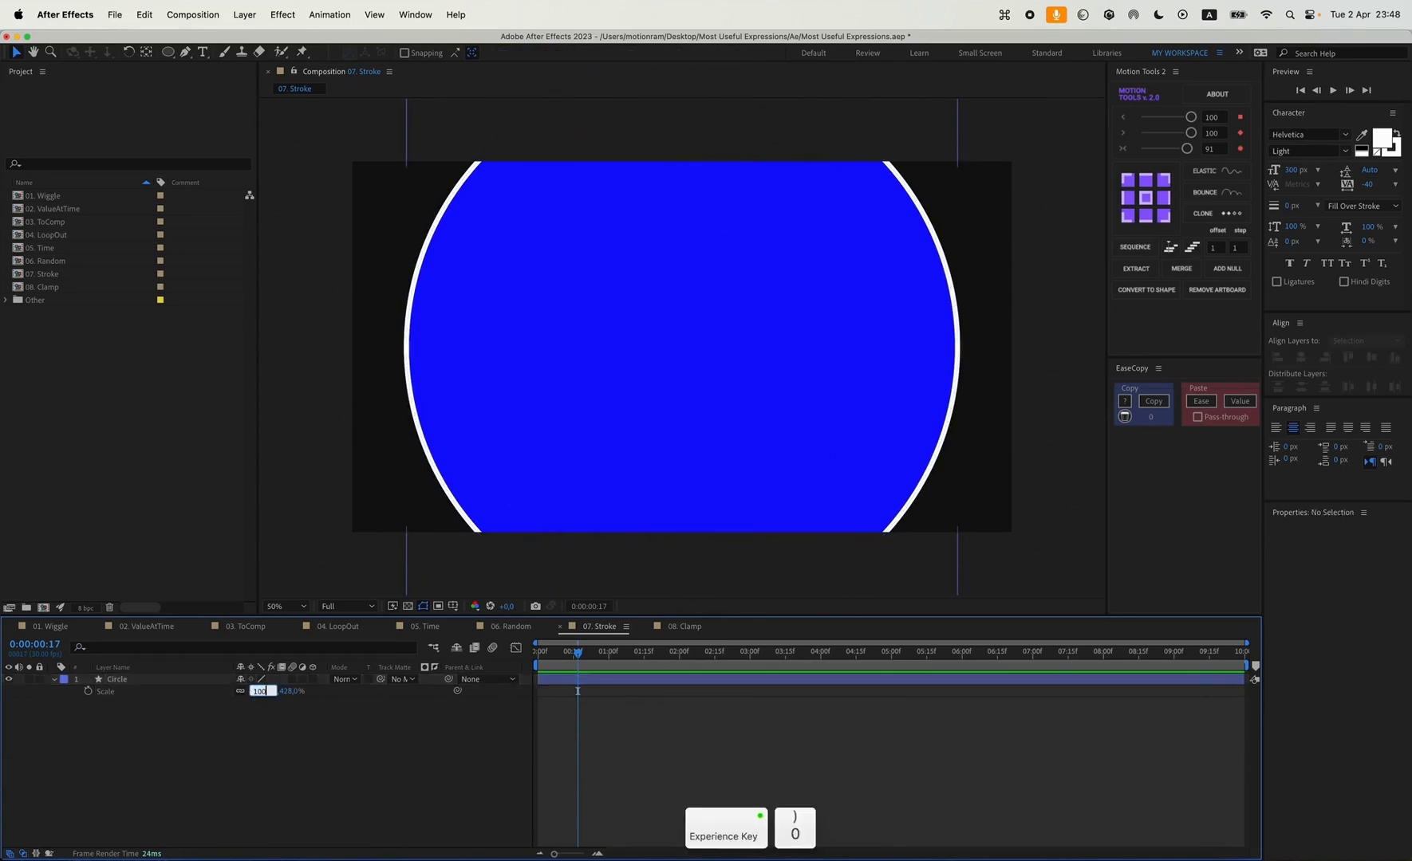
key("Return")
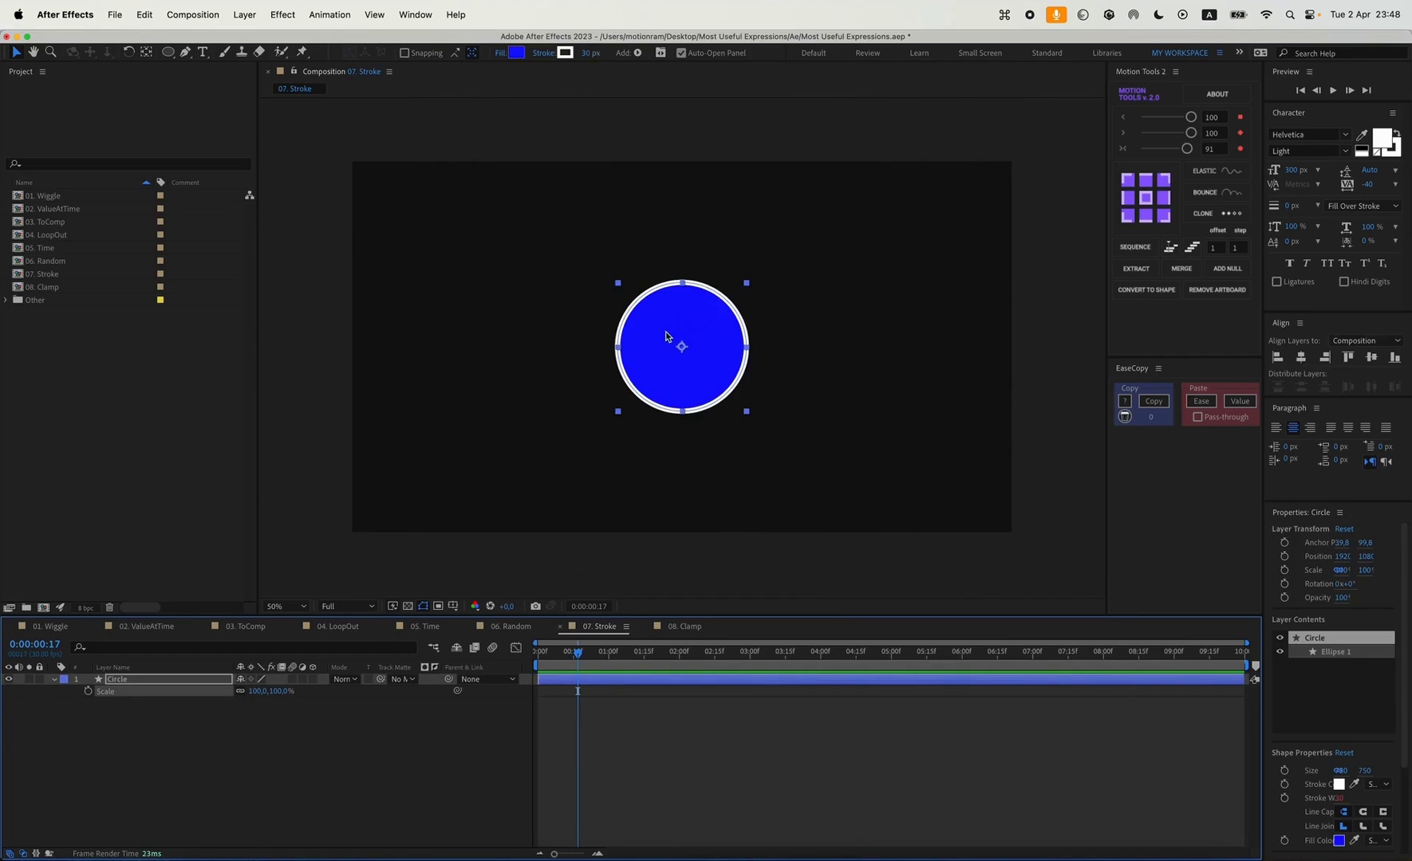
left_click_drag(257, 696, 212, 696)
left_click(511, 446)
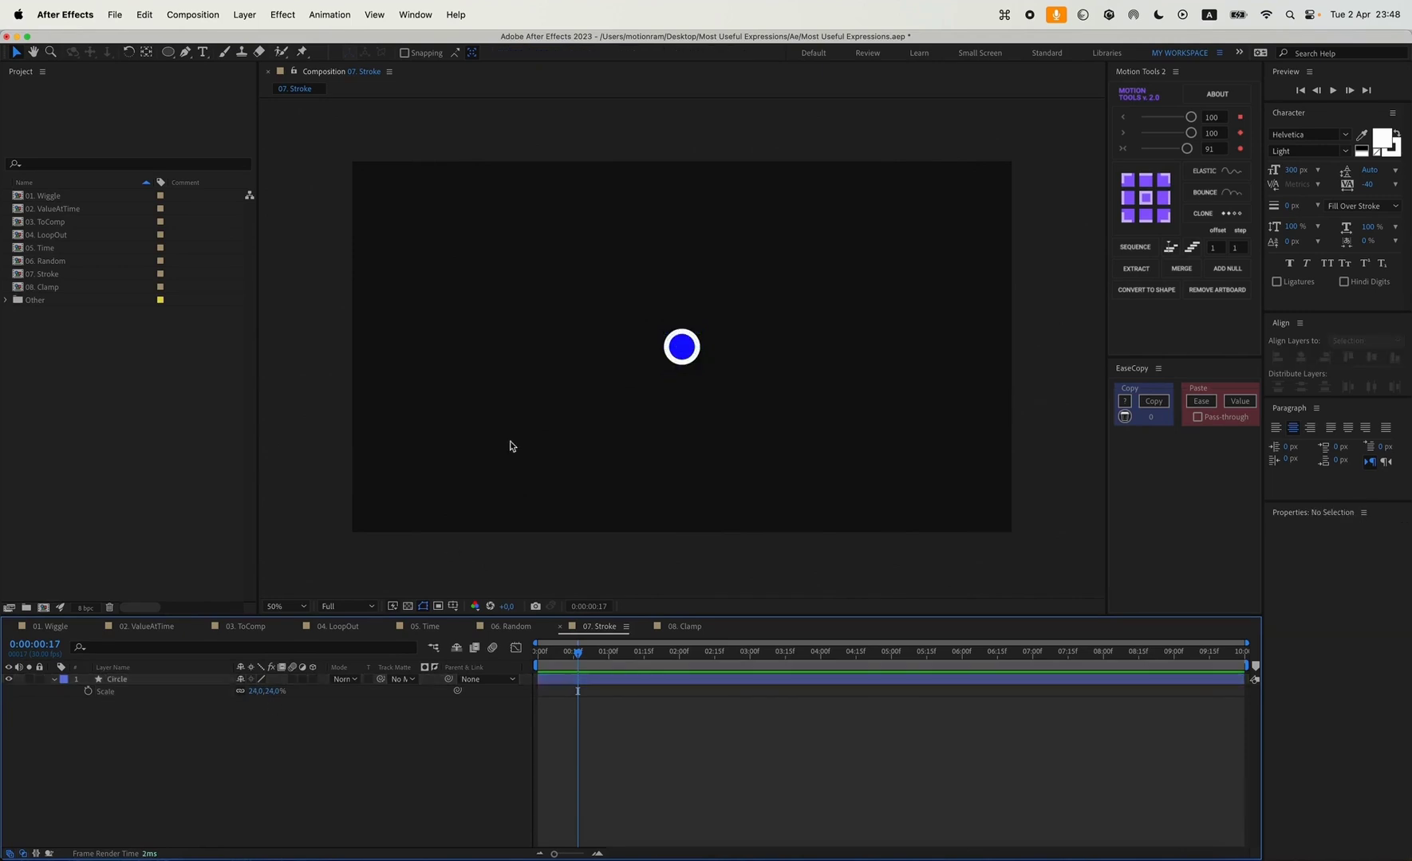
left_click(160, 681)
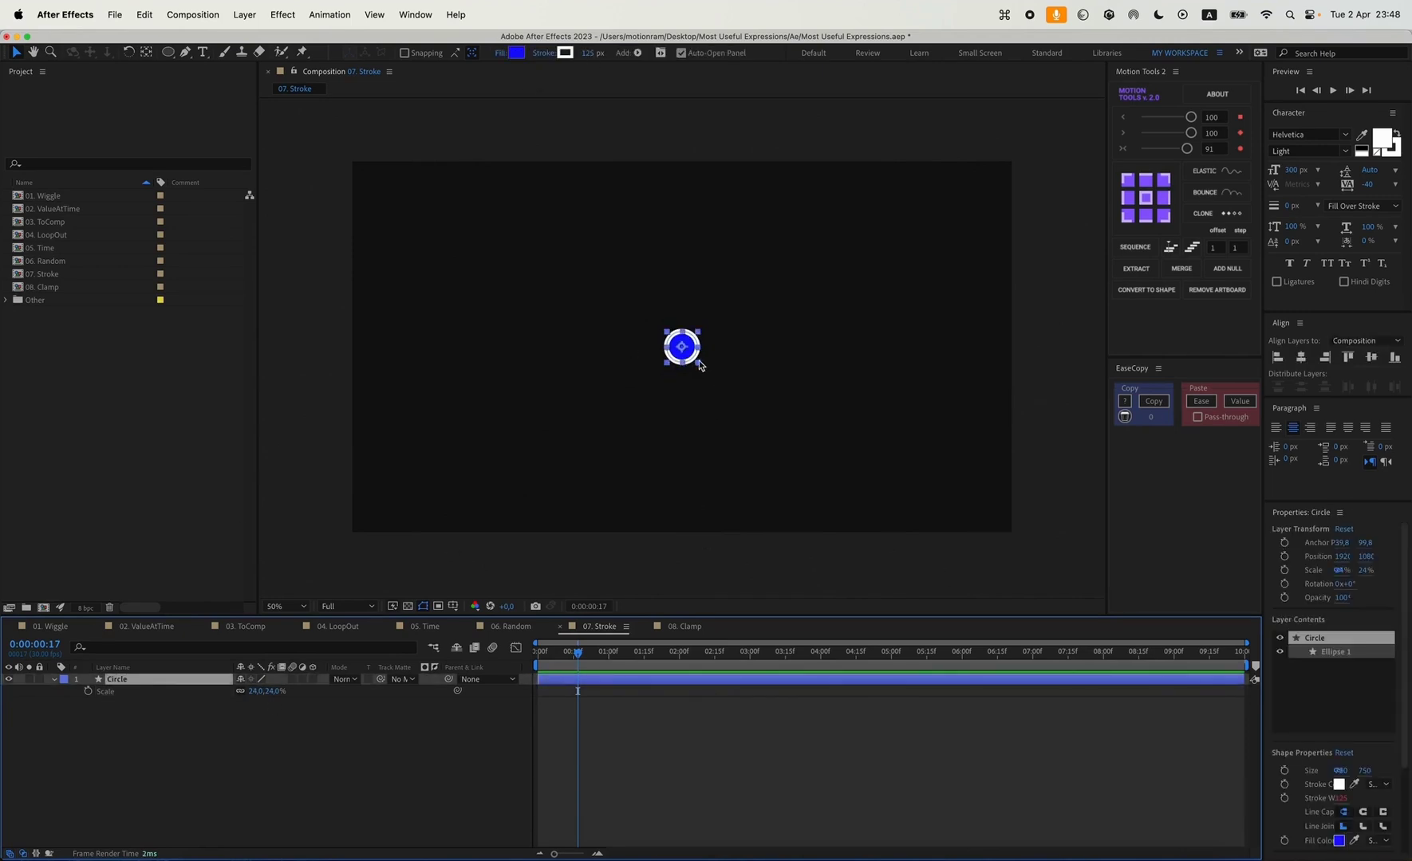
Step: Open the 08. Clamp comp and add a Slider Control to the clamp() text
left_click(407, 780)
left_click(685, 627)
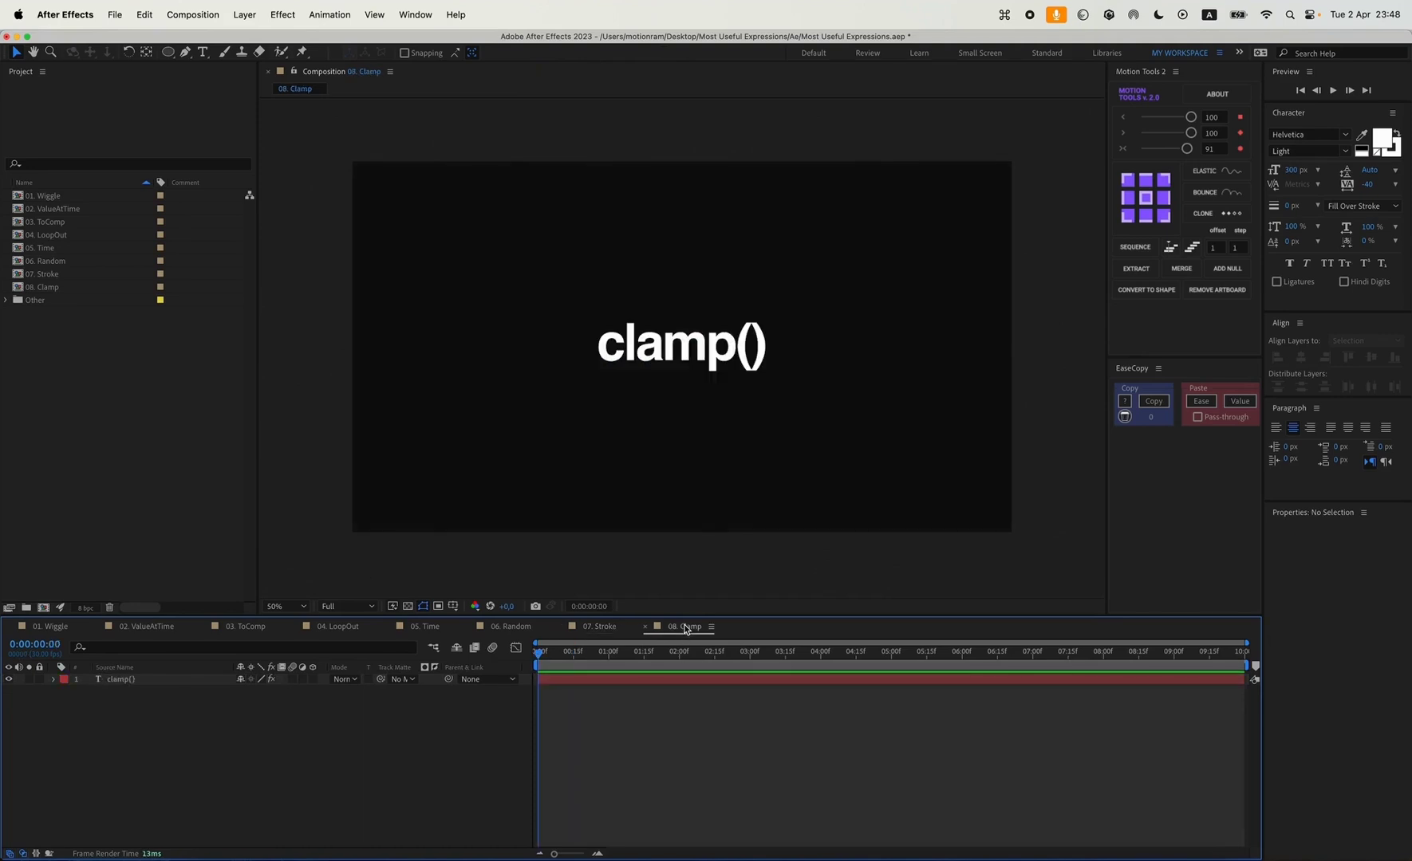
left_click(664, 356)
key("ctrl+alt+shift+s")
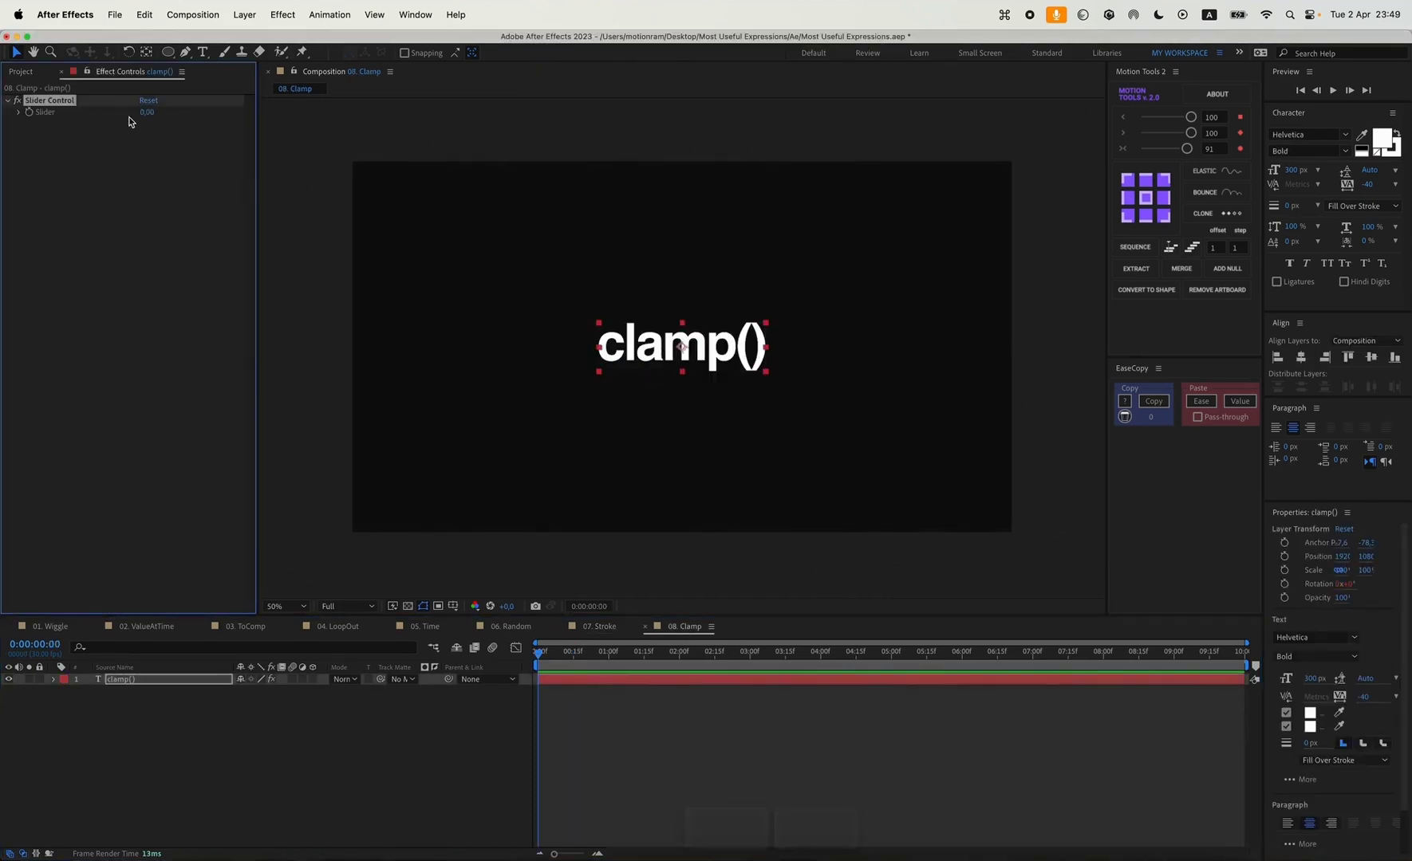
Step: Link the clamp() text's Rotation to the Slider with an expression pick-whip
left_click(146, 684)
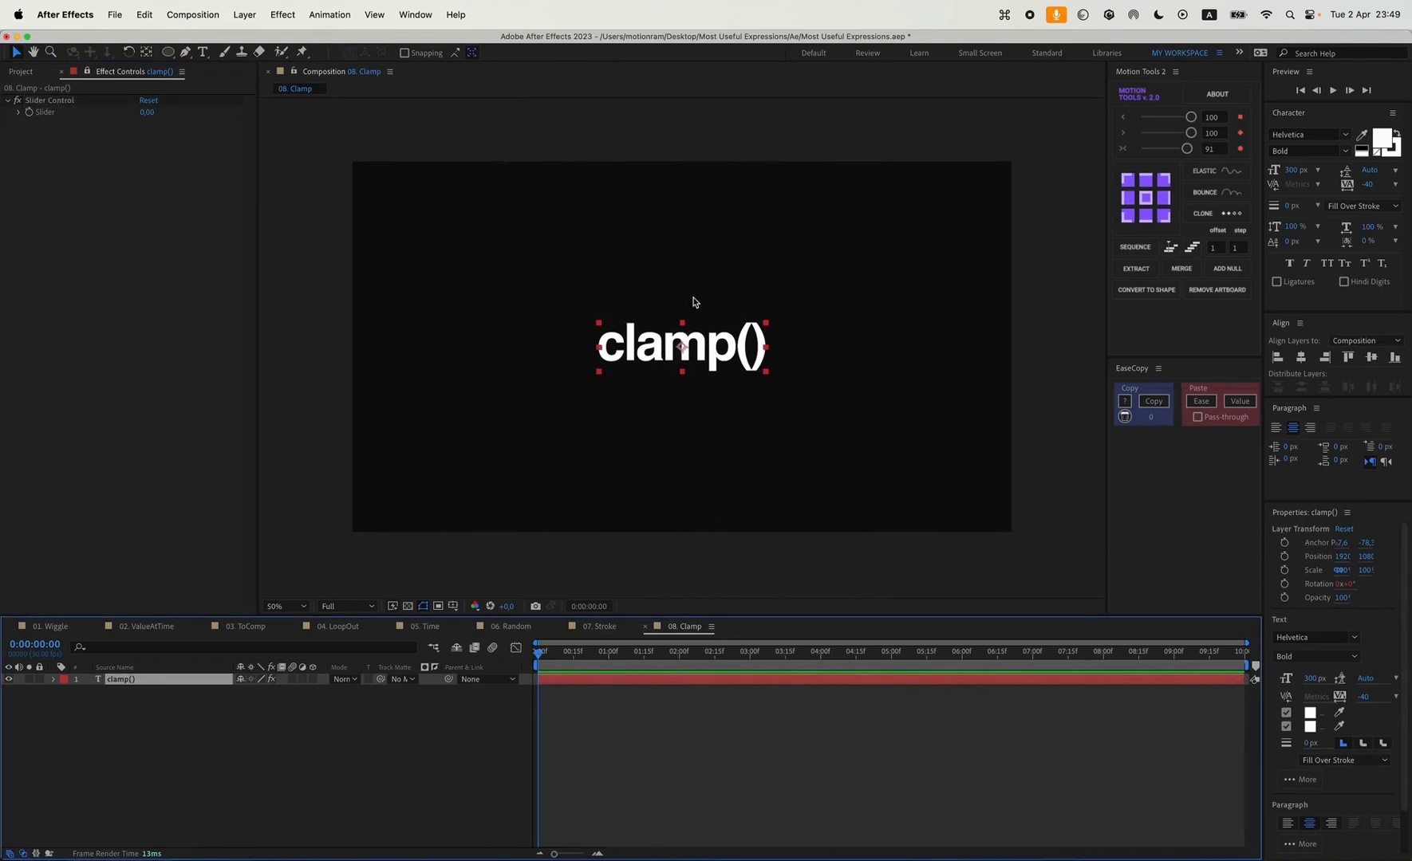
key("r")
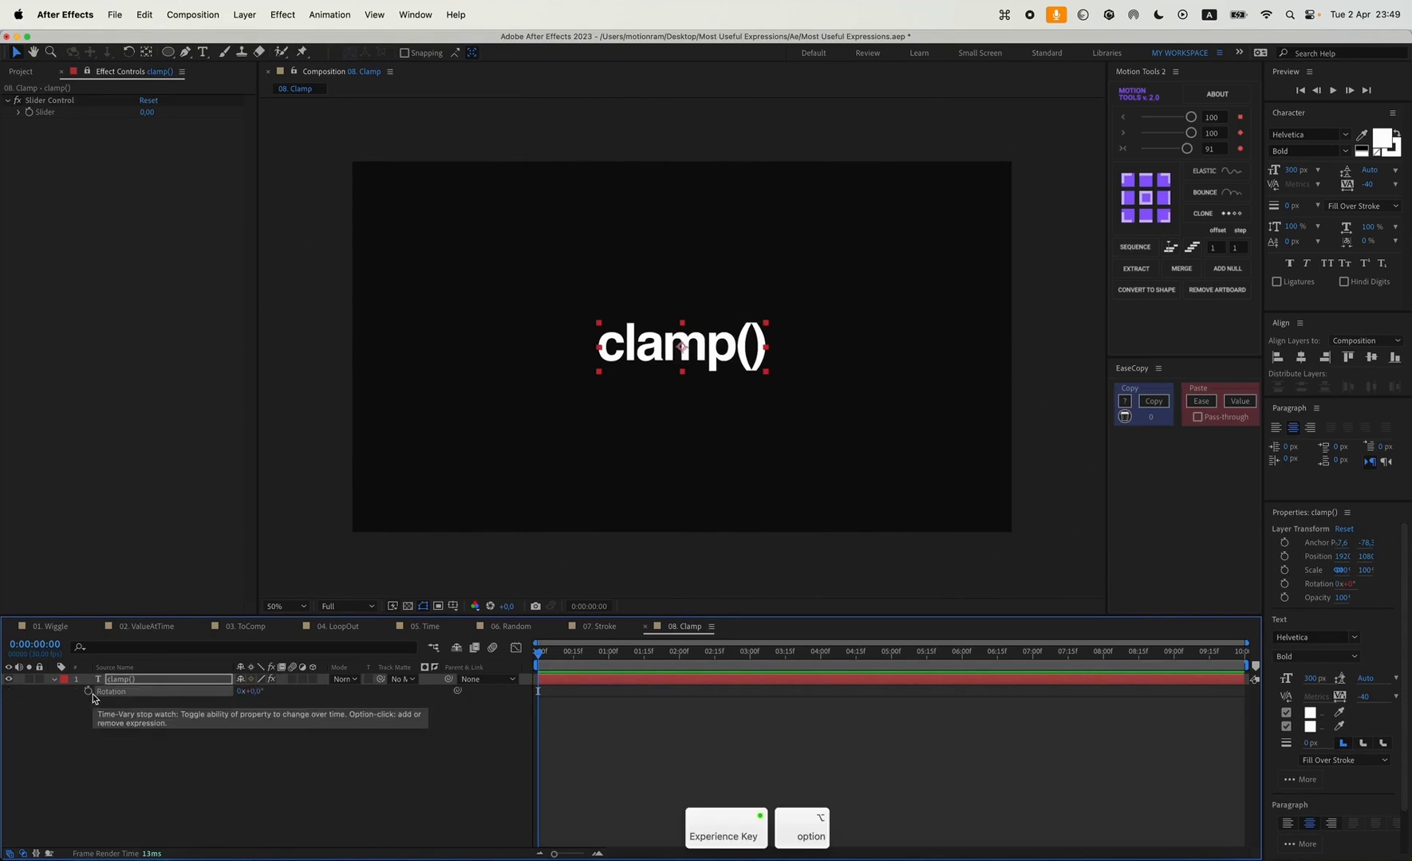
left_click(88, 692, "alt")
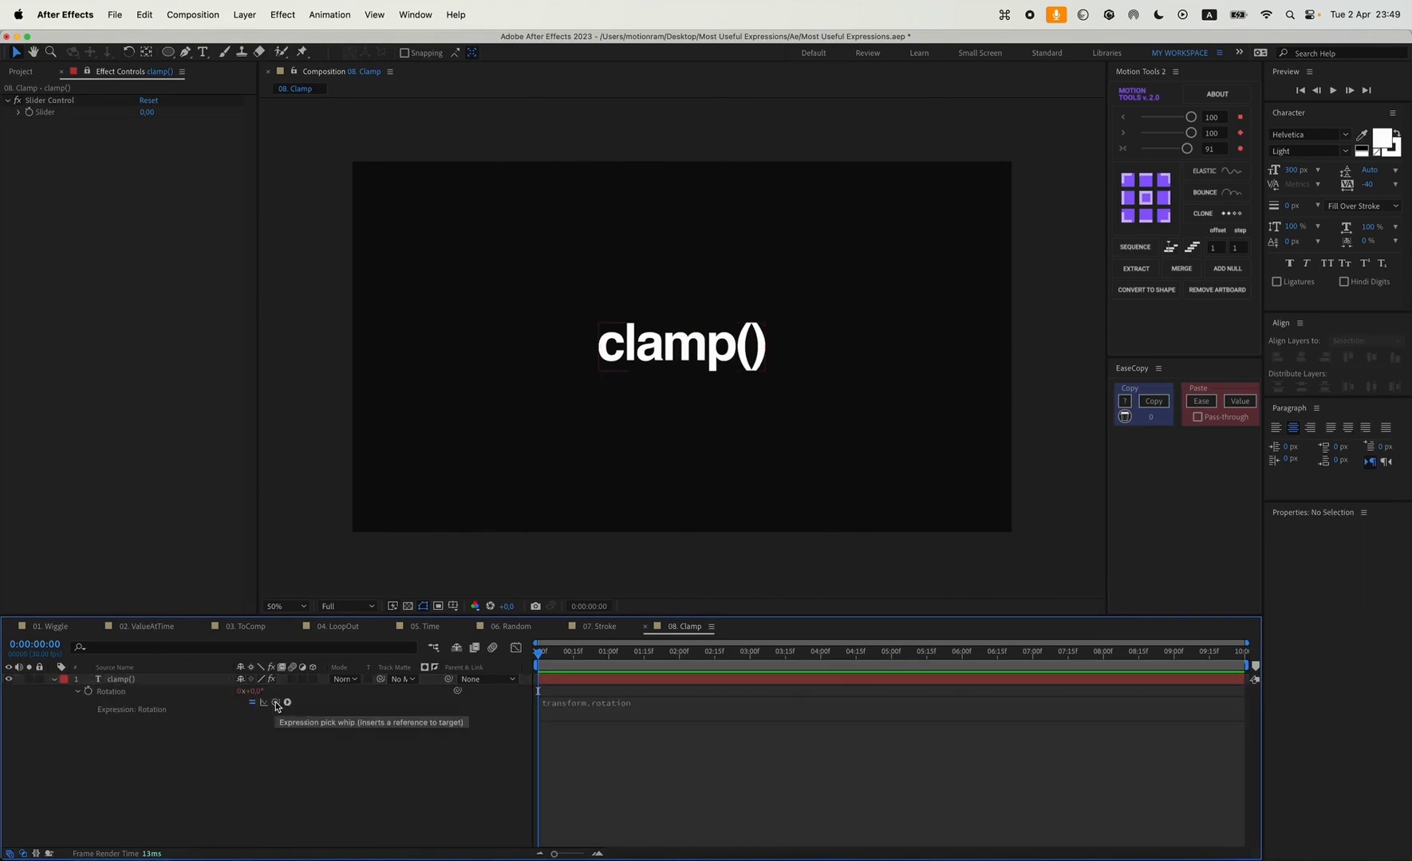
left_click_drag(275, 702, 51, 115)
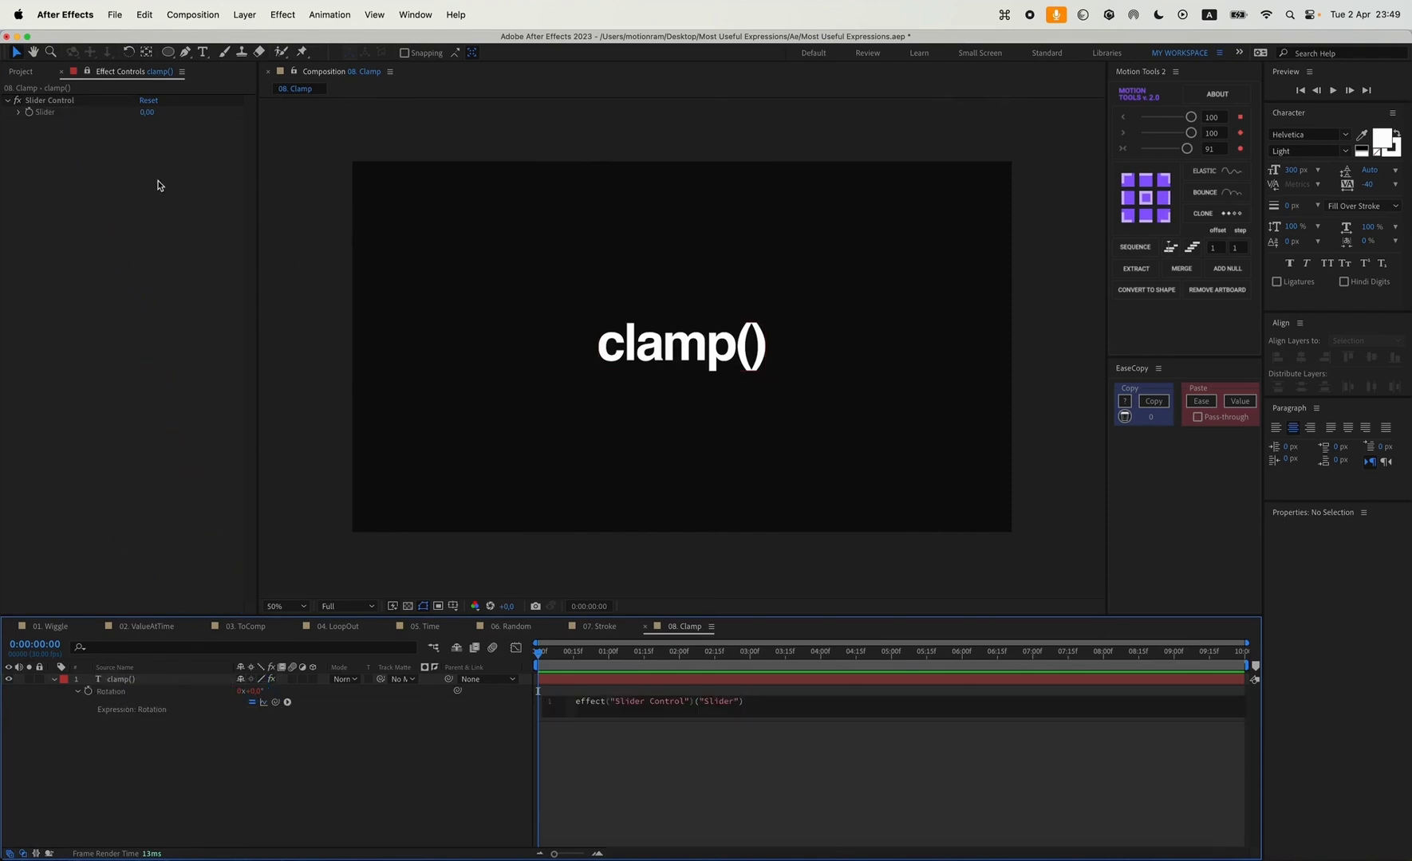
Step: Give the Slider the expression clamp(value, min=-90, max=90)
left_click(150, 203)
left_click(29, 111, "alt")
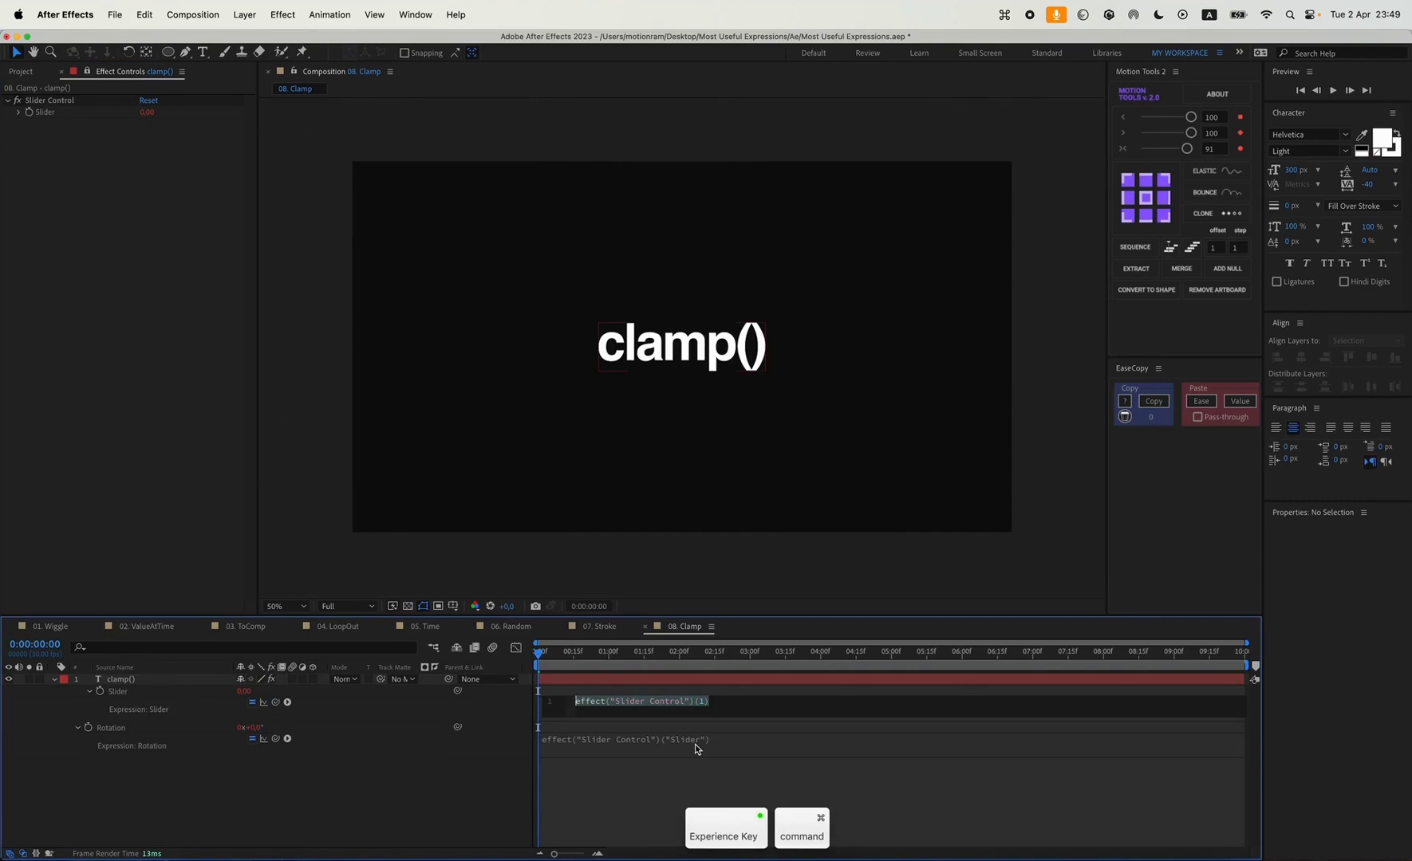
type("clamp(value, min=0, max=100)")
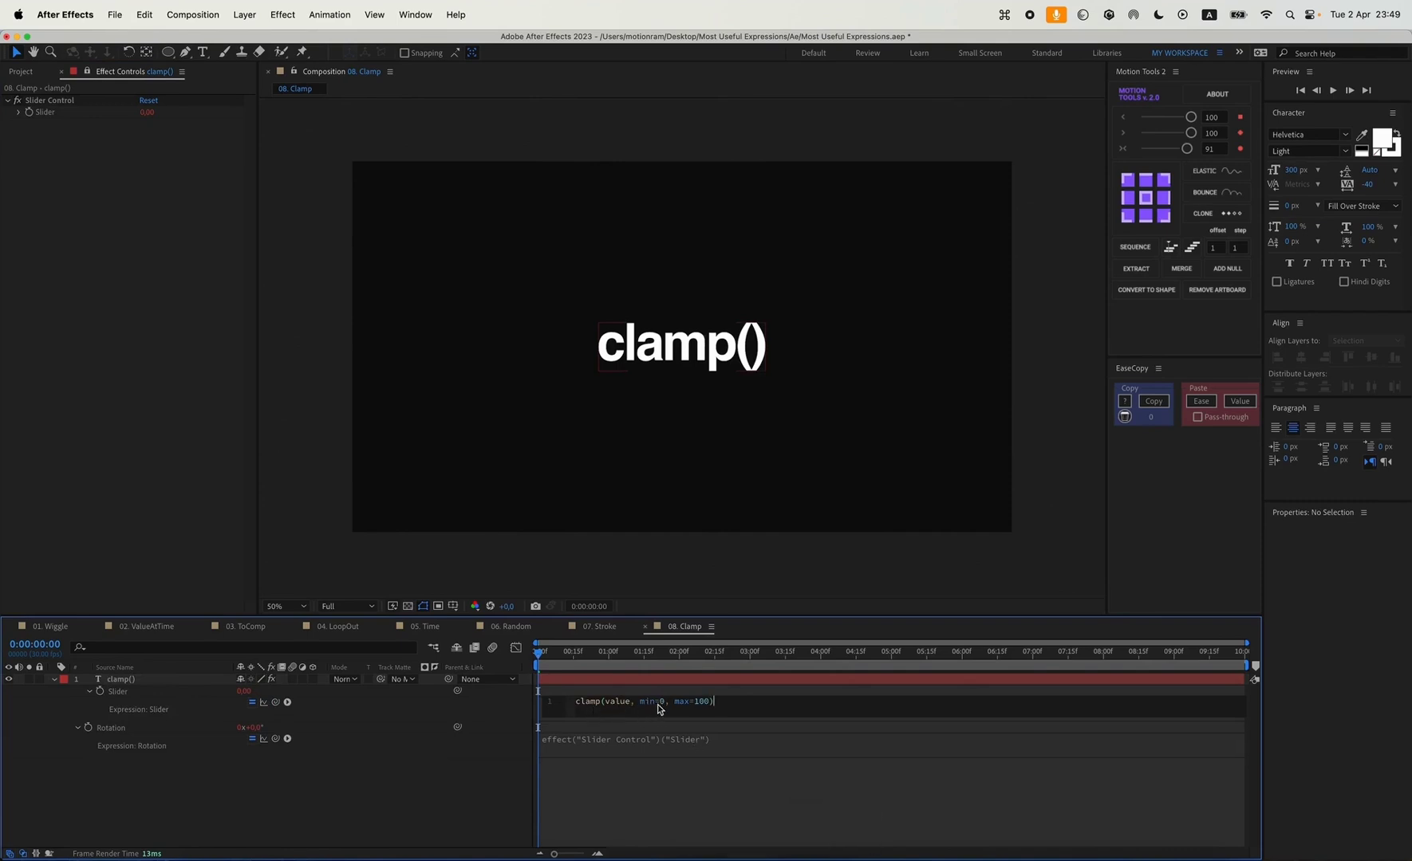
double_click(662, 702)
type("-90")
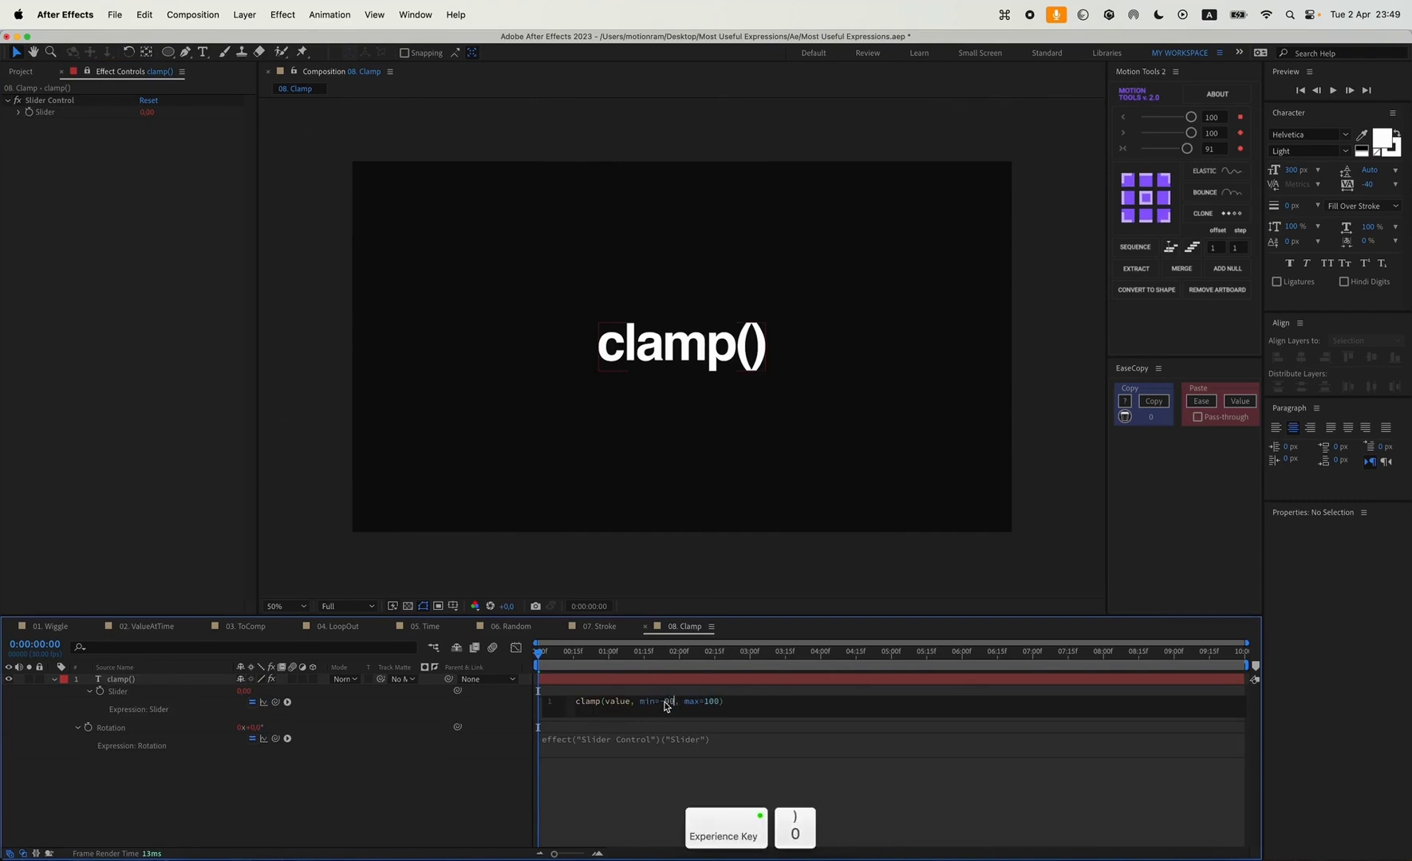
key("BackSpace")
key("BackSpace")
key("BackSpace")
type("90")
left_click(510, 804)
Step: Scrub the Slider past 90 to test the limit, leaving it at -90
left_click_drag(147, 119, 608, 141)
left_click_drag(147, 119, 605, 122)
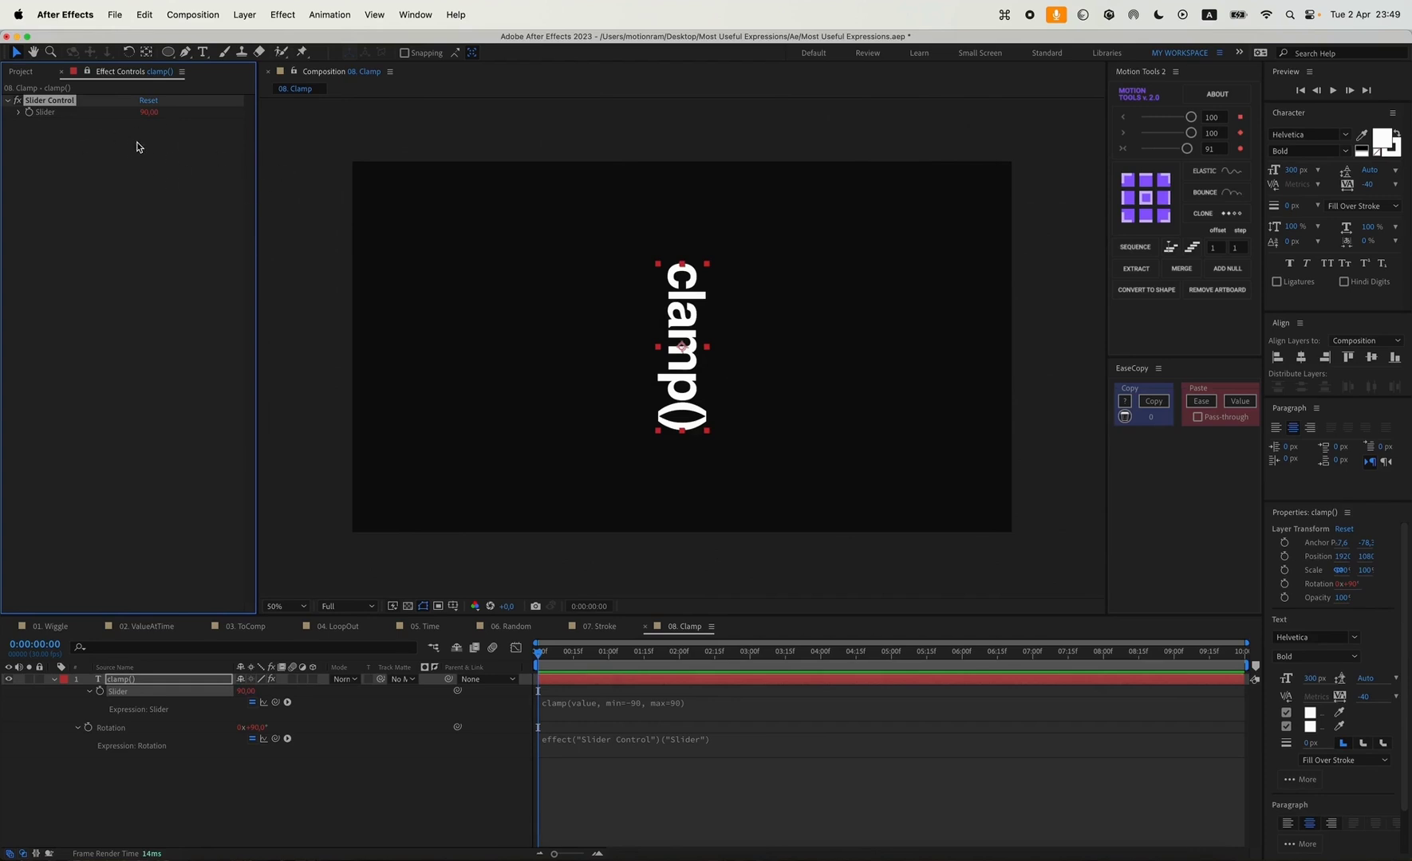
mouse_move(150, 116)
left_mouse_down()
mouse_move(120, 118)
mouse_move(178, 113)
mouse_move(79, 117)
mouse_move(153, 119)
left_mouse_up()
left_click(461, 796)
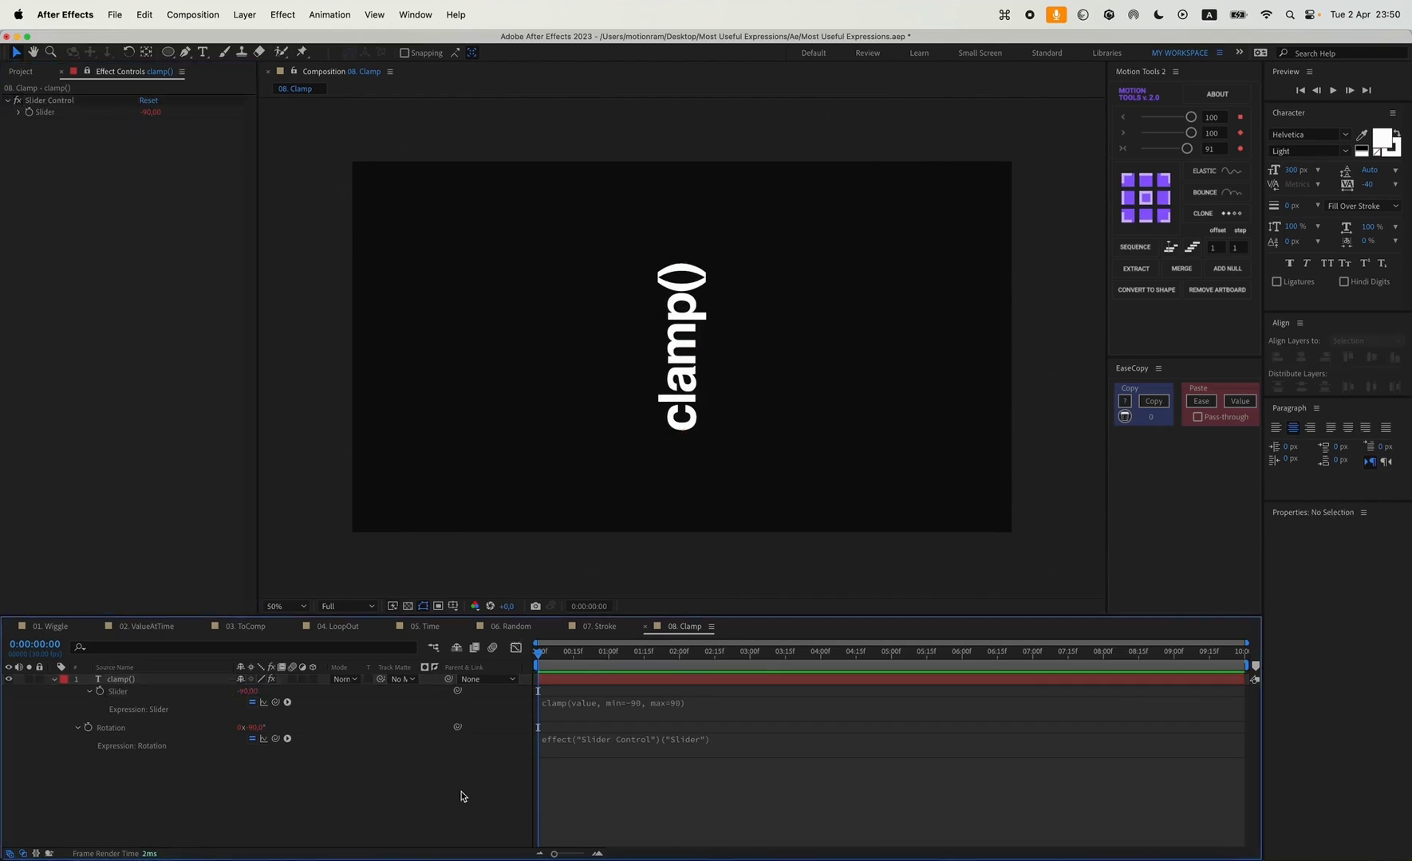